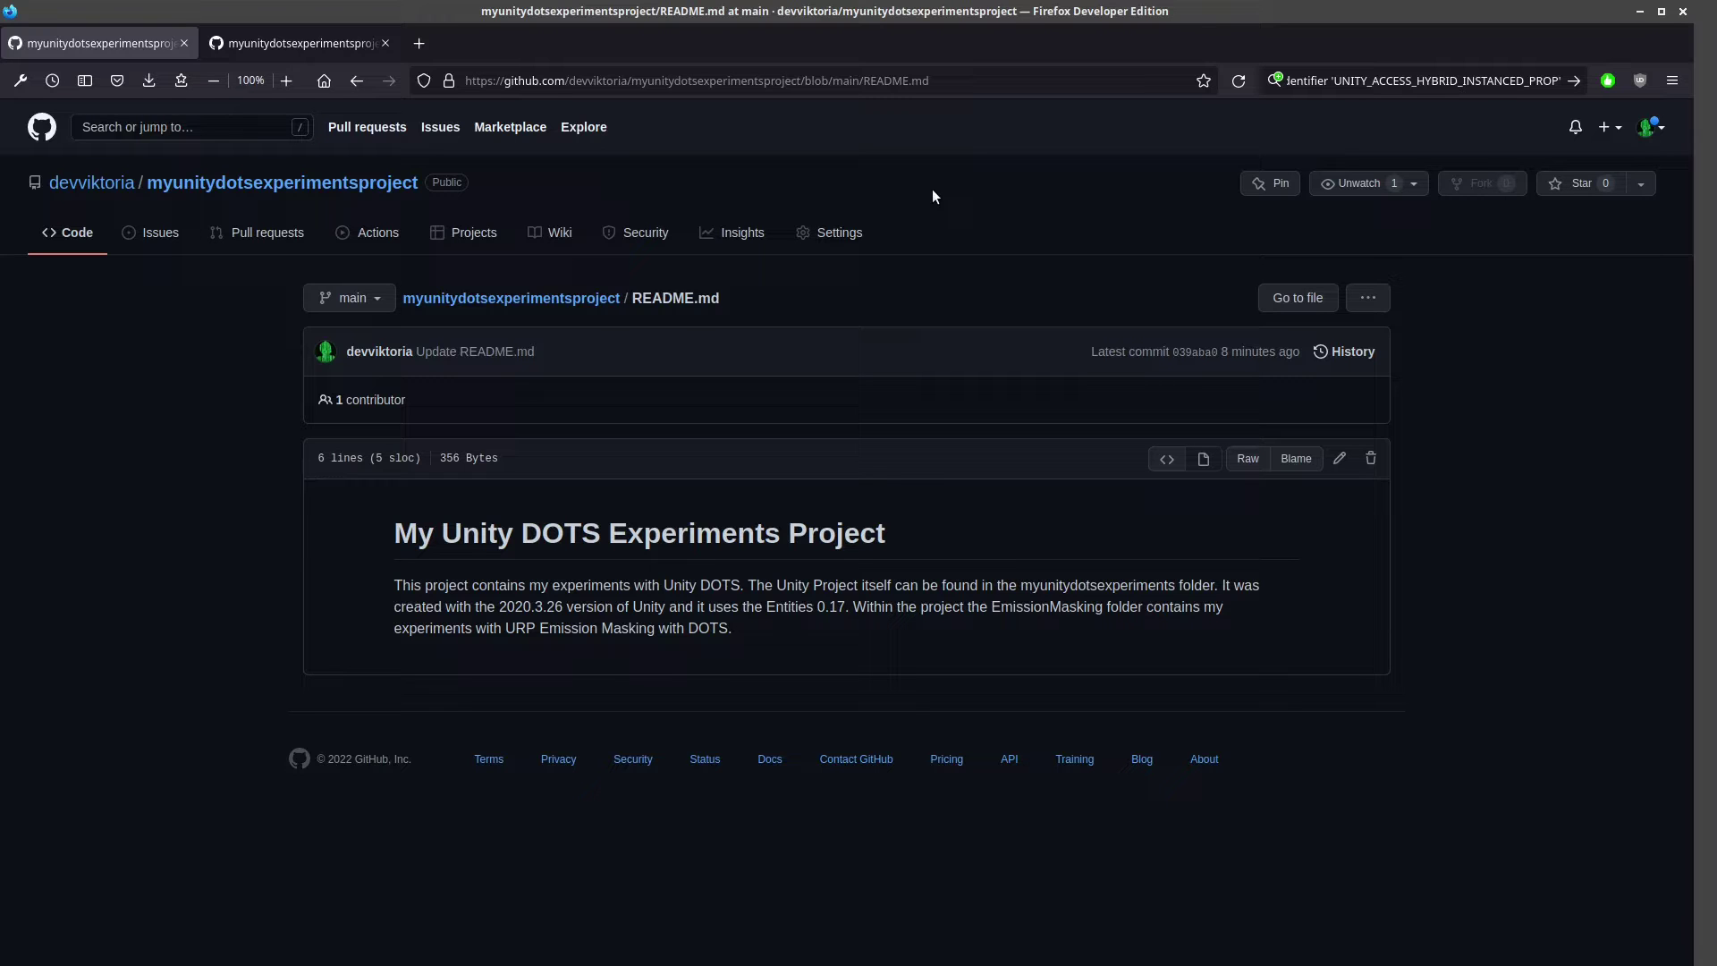
# Review the repository's main README, then return to the Assets/EmissionMasking folder listing
pyautogui.click(292, 43)
pyautogui.scroll(5, 772, 606)
pyautogui.scroll(1, 773, 605)
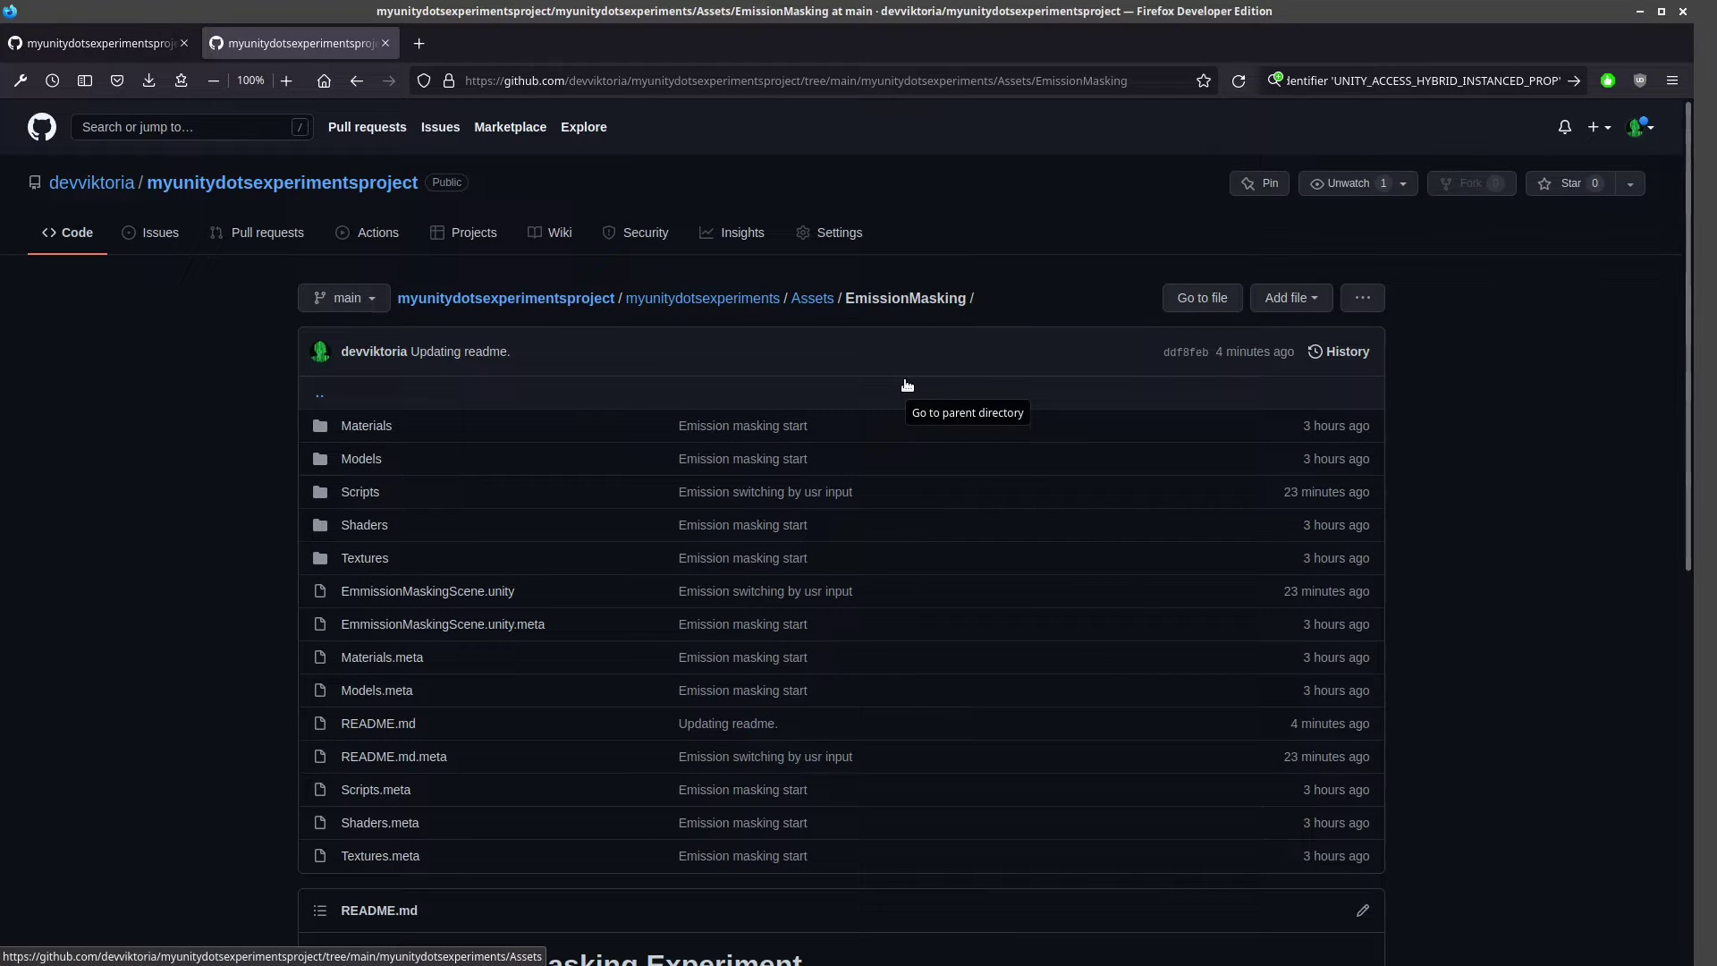
pyautogui.click(125, 43)
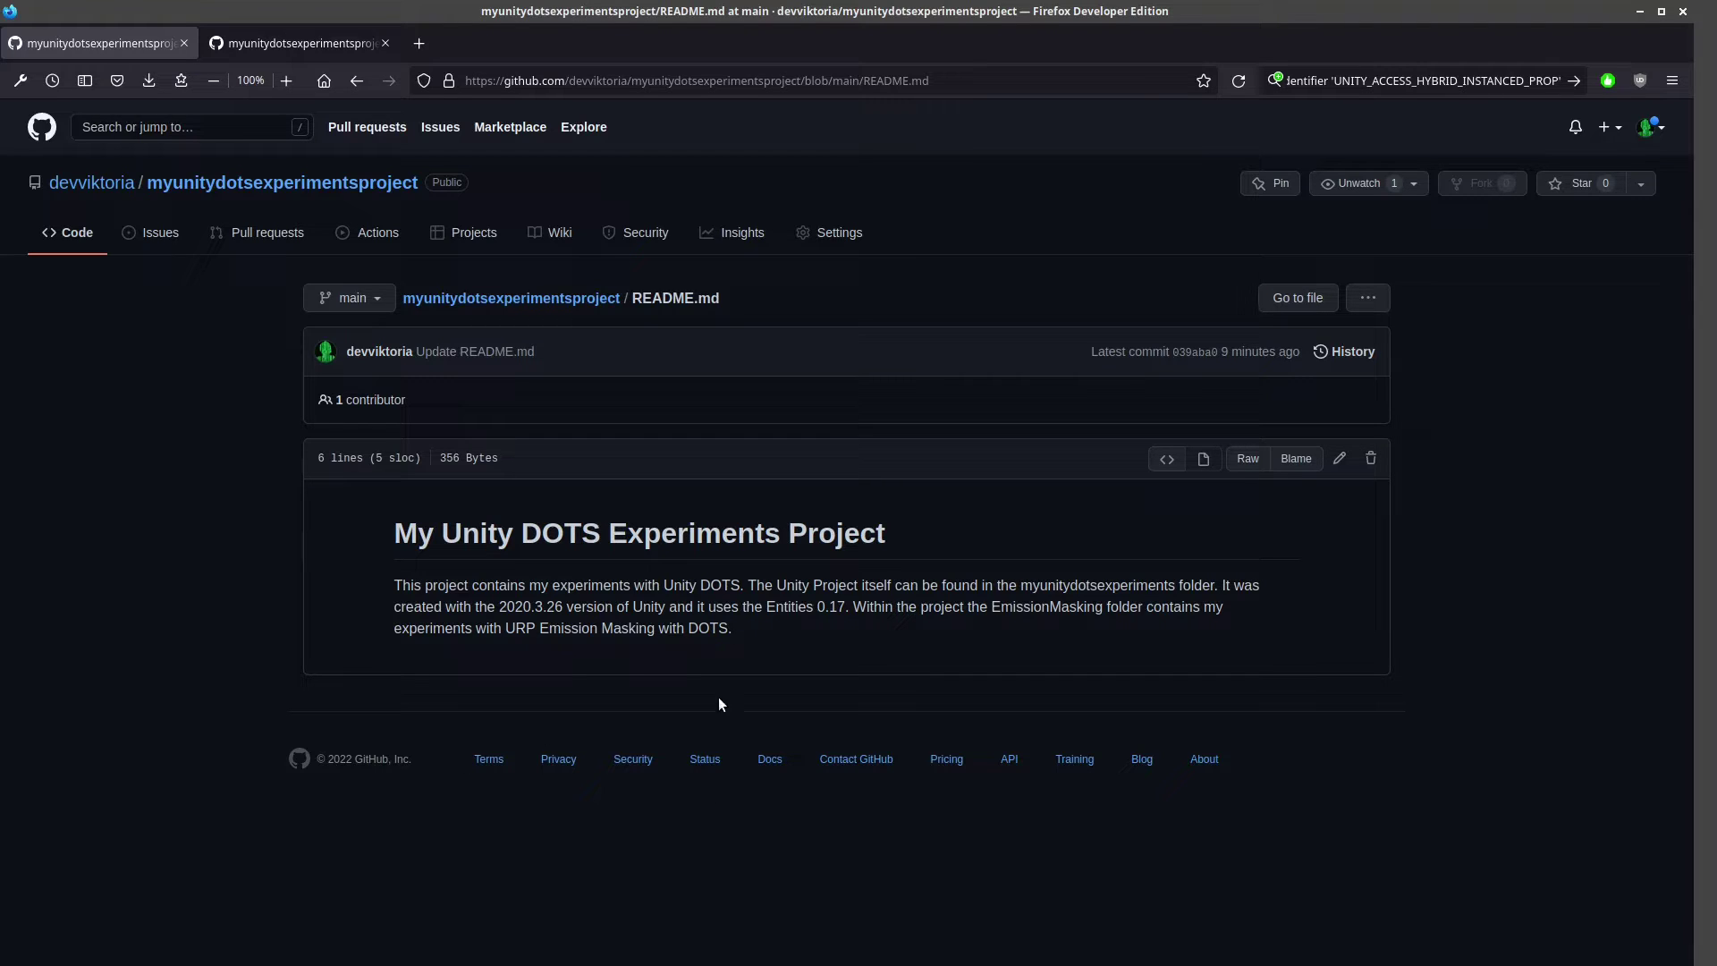
pyautogui.click(330, 47)
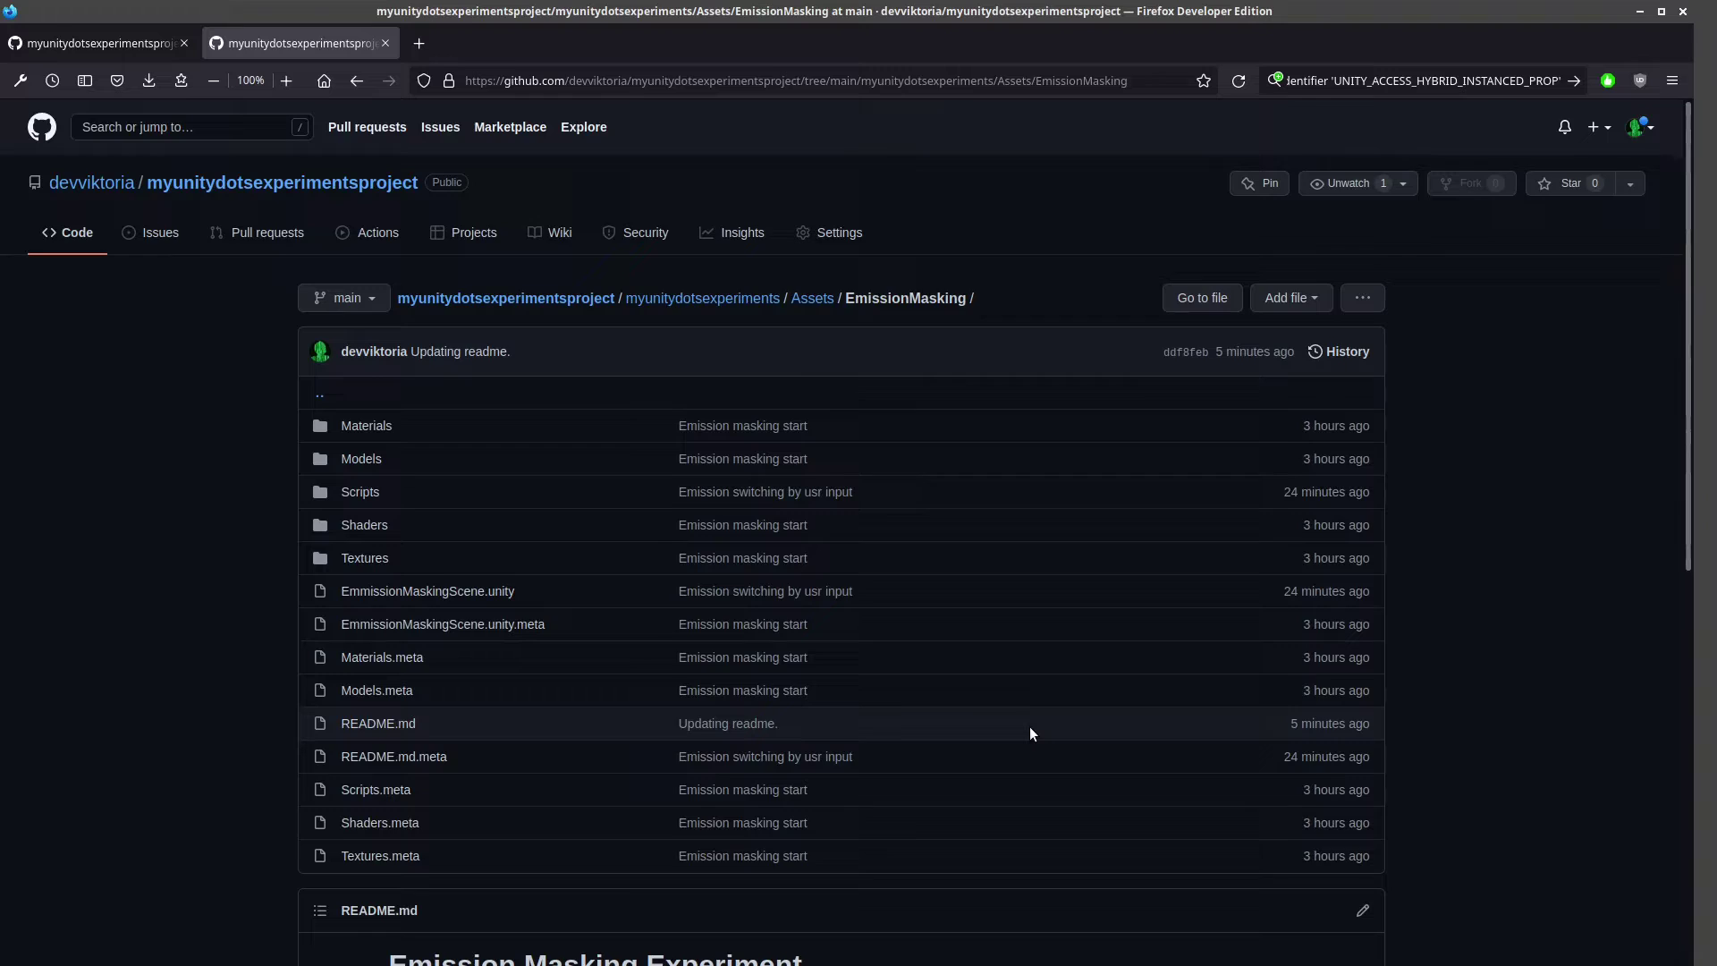
pyautogui.scroll(-3, 1031, 729)
pyautogui.scroll(-3, 1031, 729)
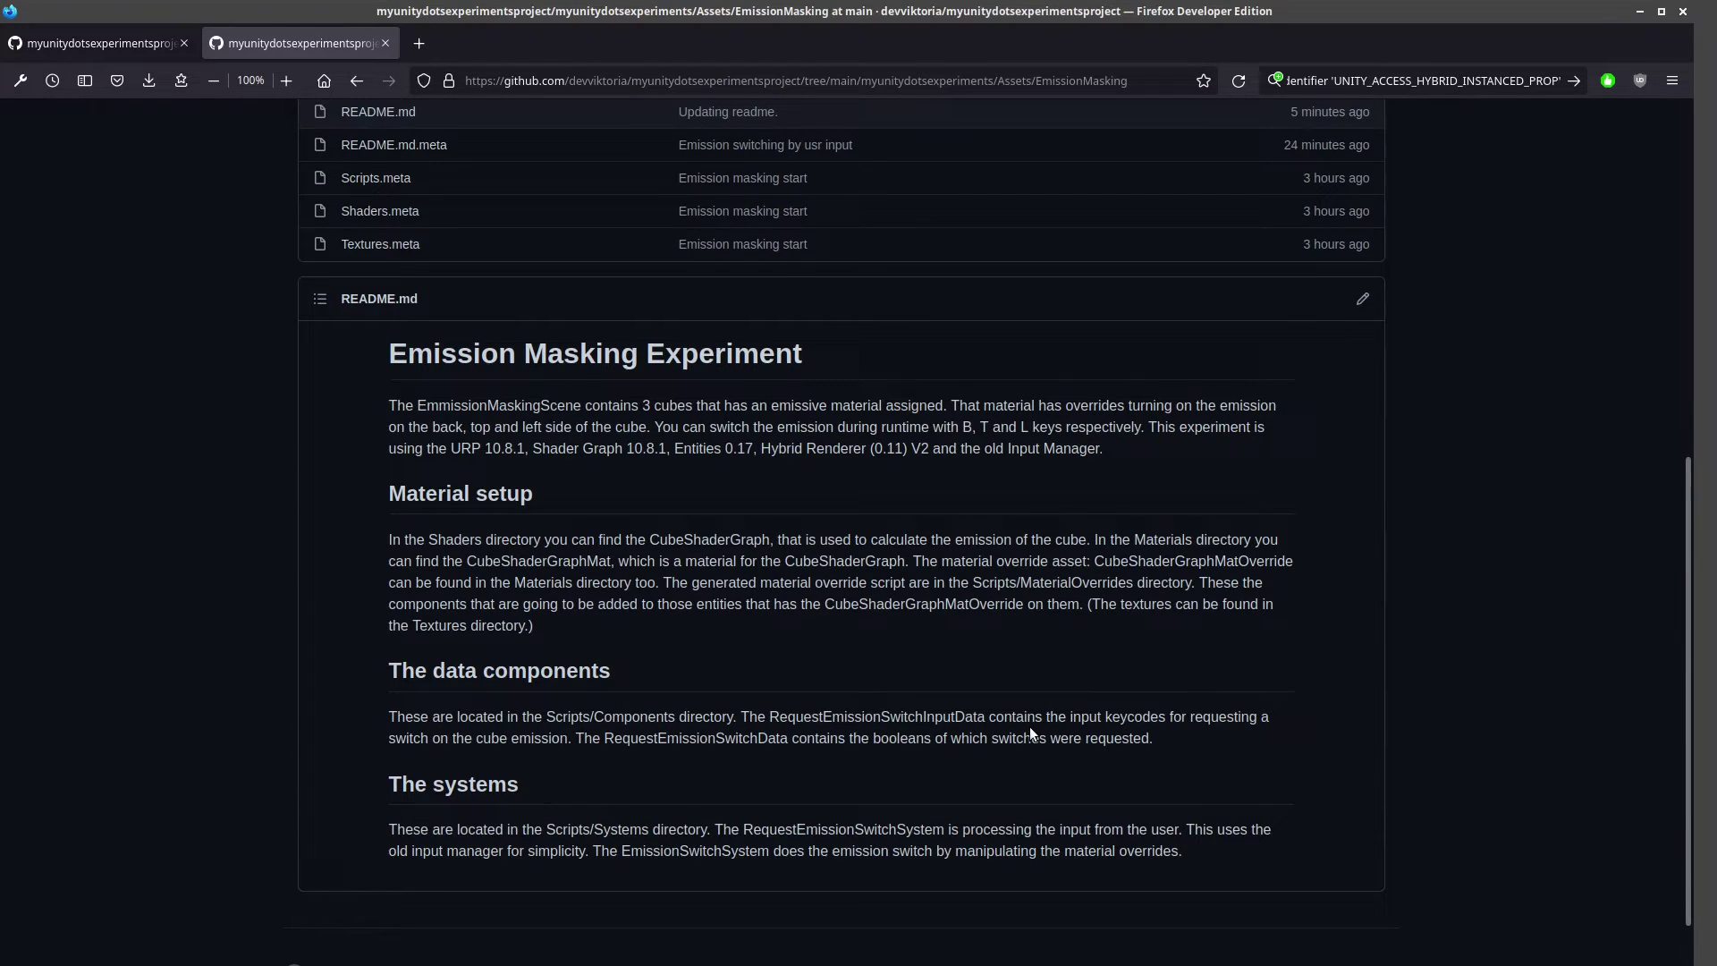
pyautogui.scroll(1, 1030, 732)
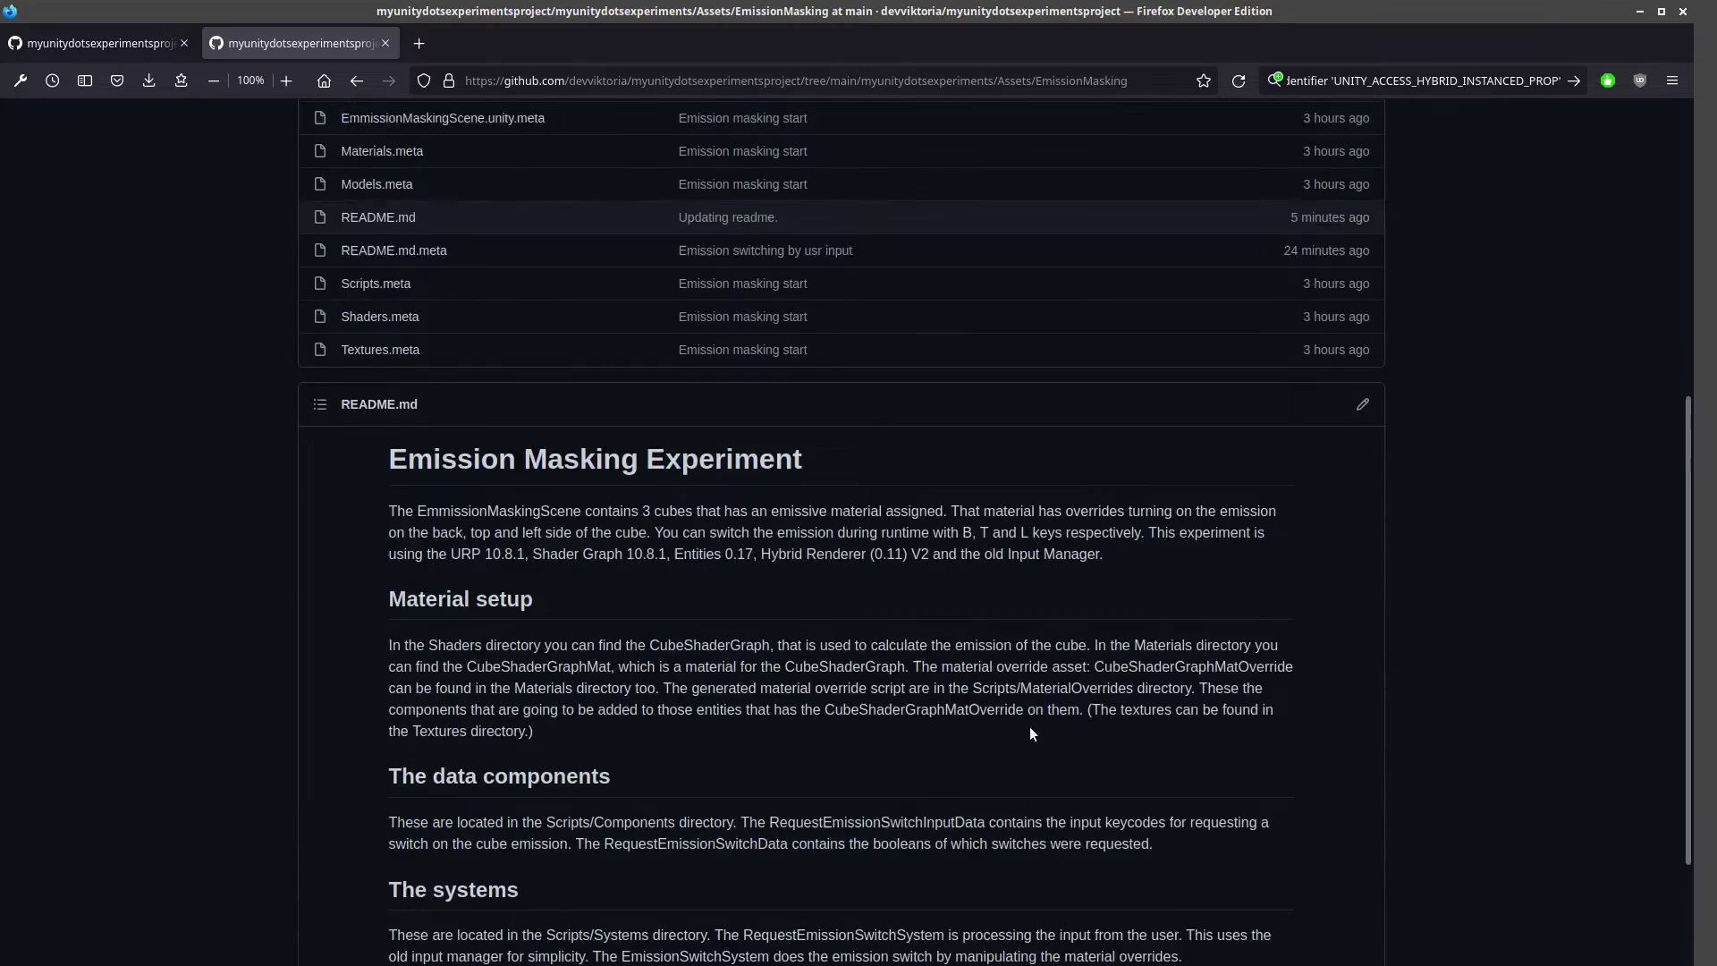
pyautogui.scroll(2, 1030, 731)
pyautogui.scroll(2, 1031, 732)
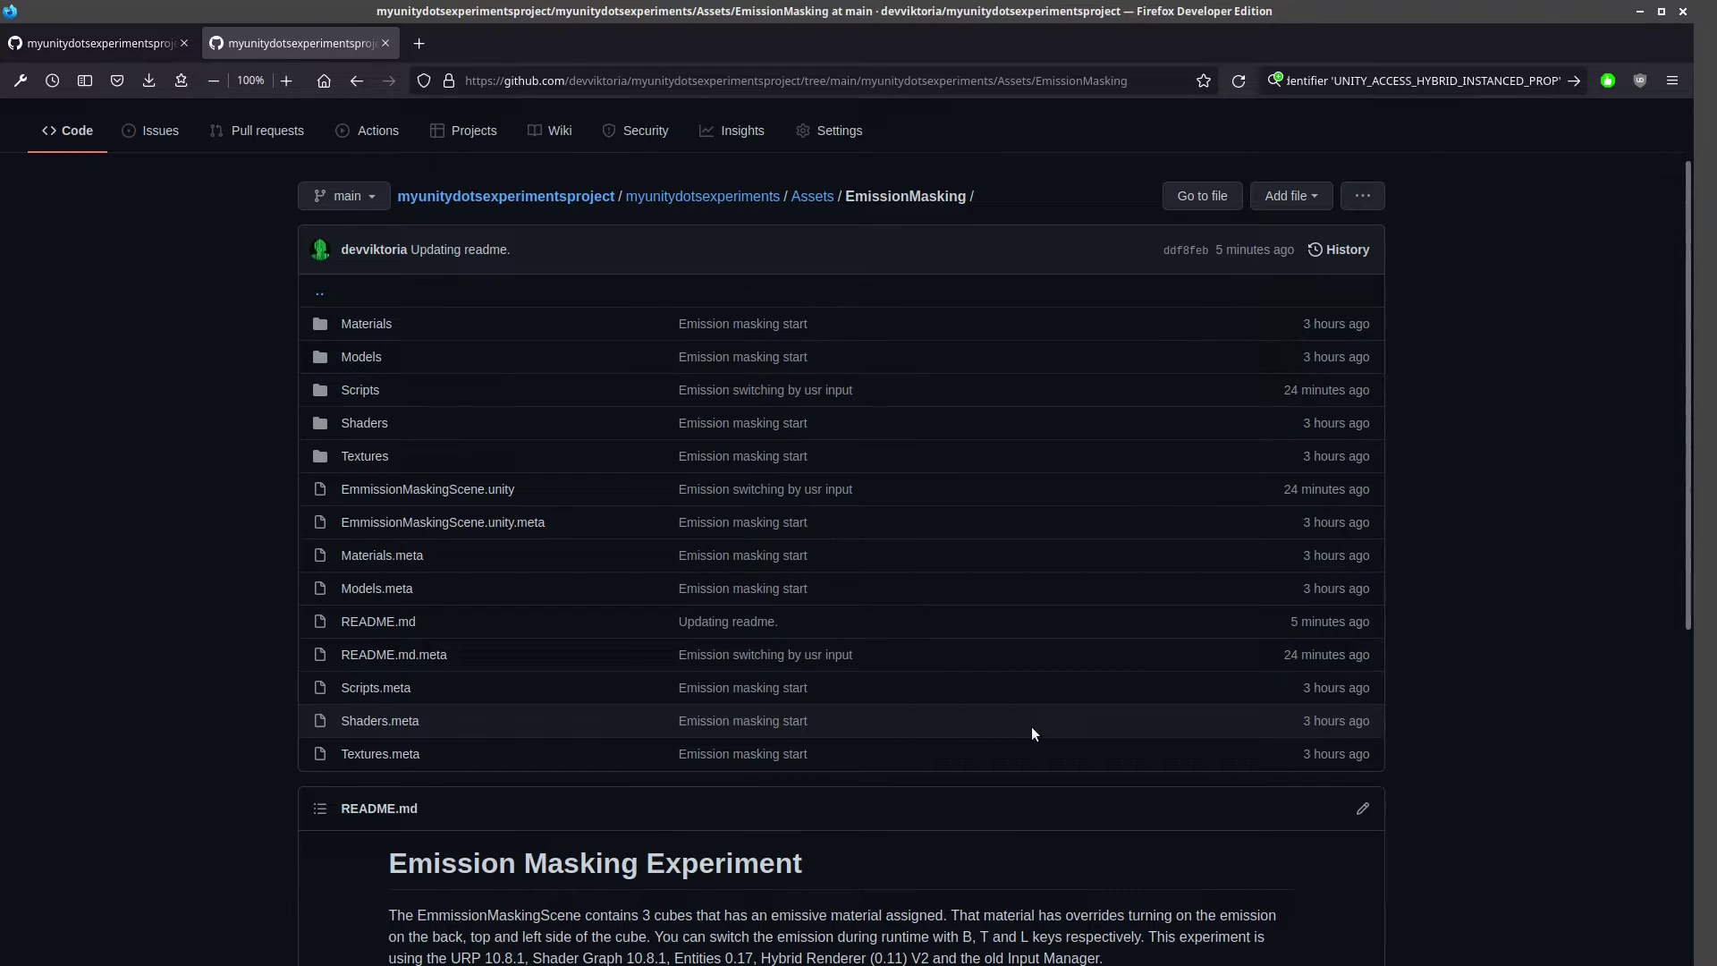
pyautogui.scroll(-3, 1032, 734)
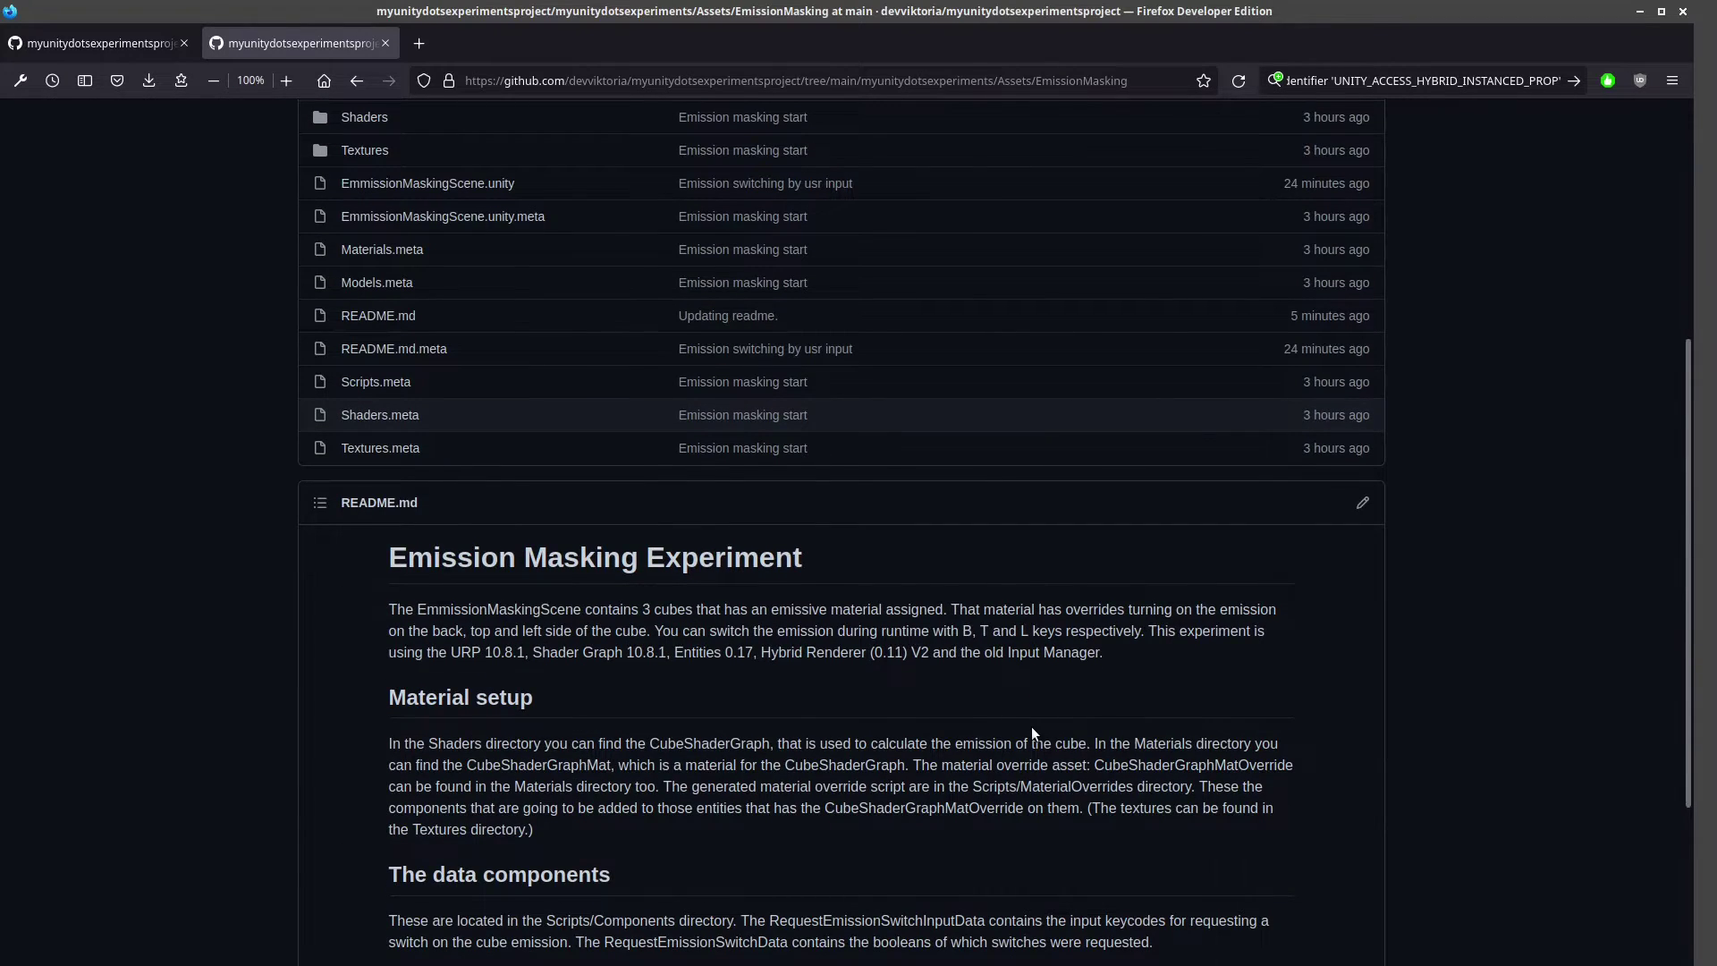
pyautogui.scroll(-2, 1032, 729)
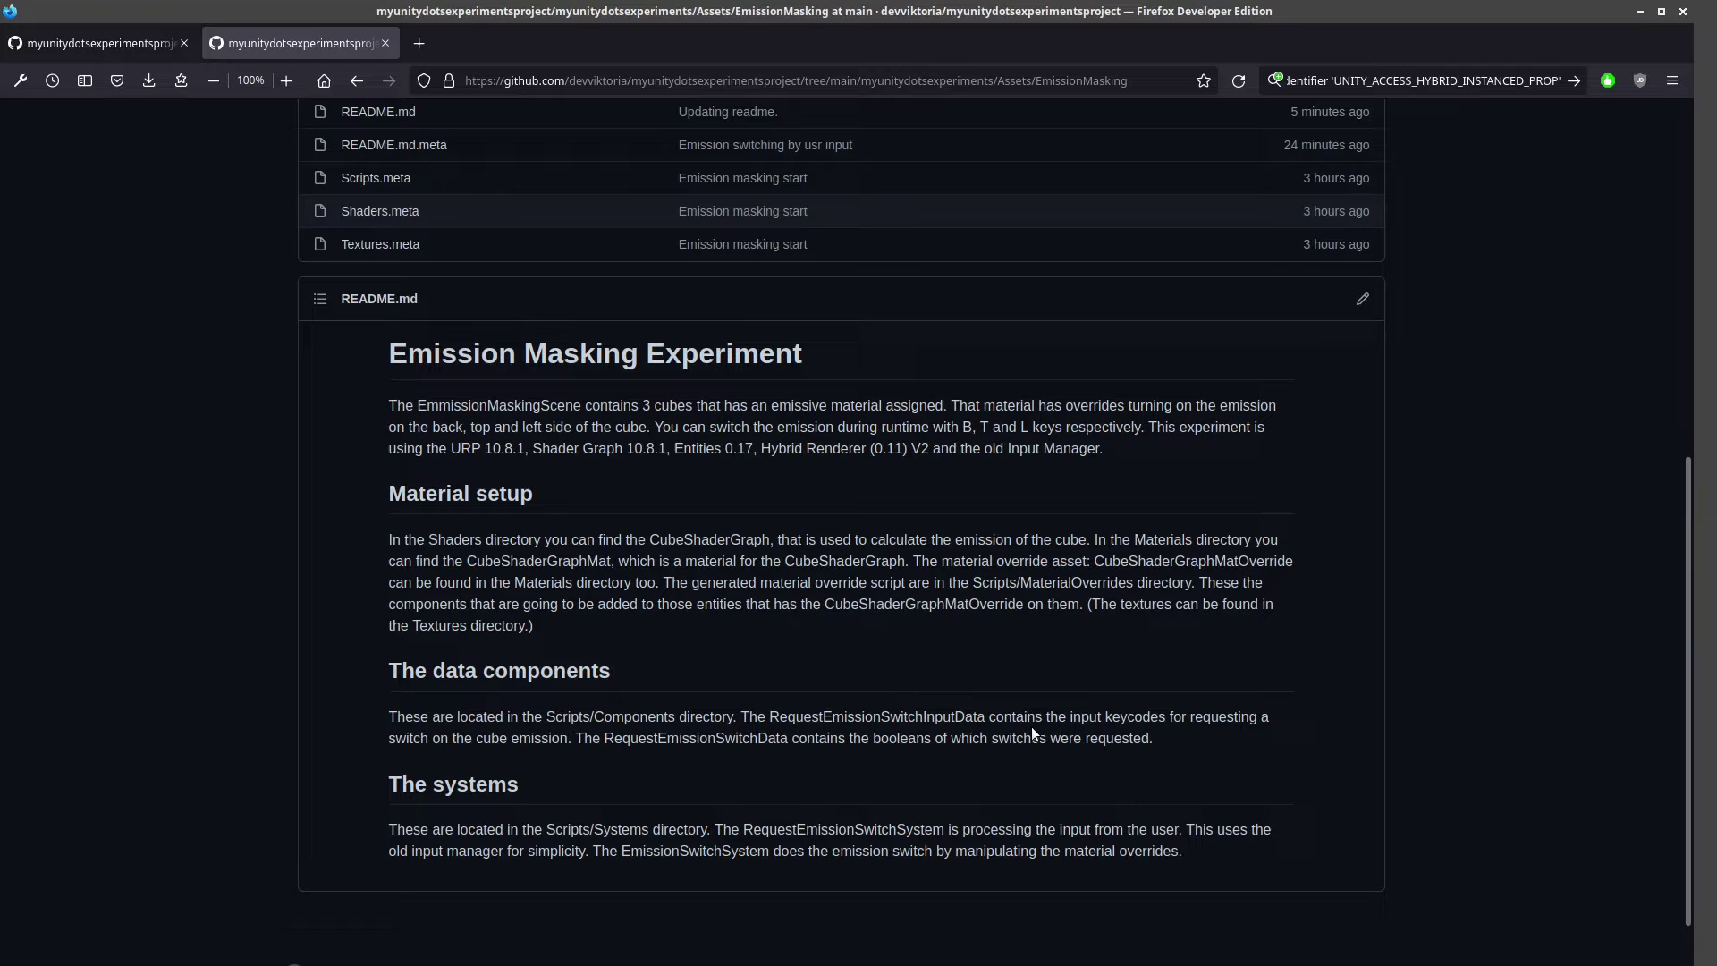
pyautogui.click(127, 54)
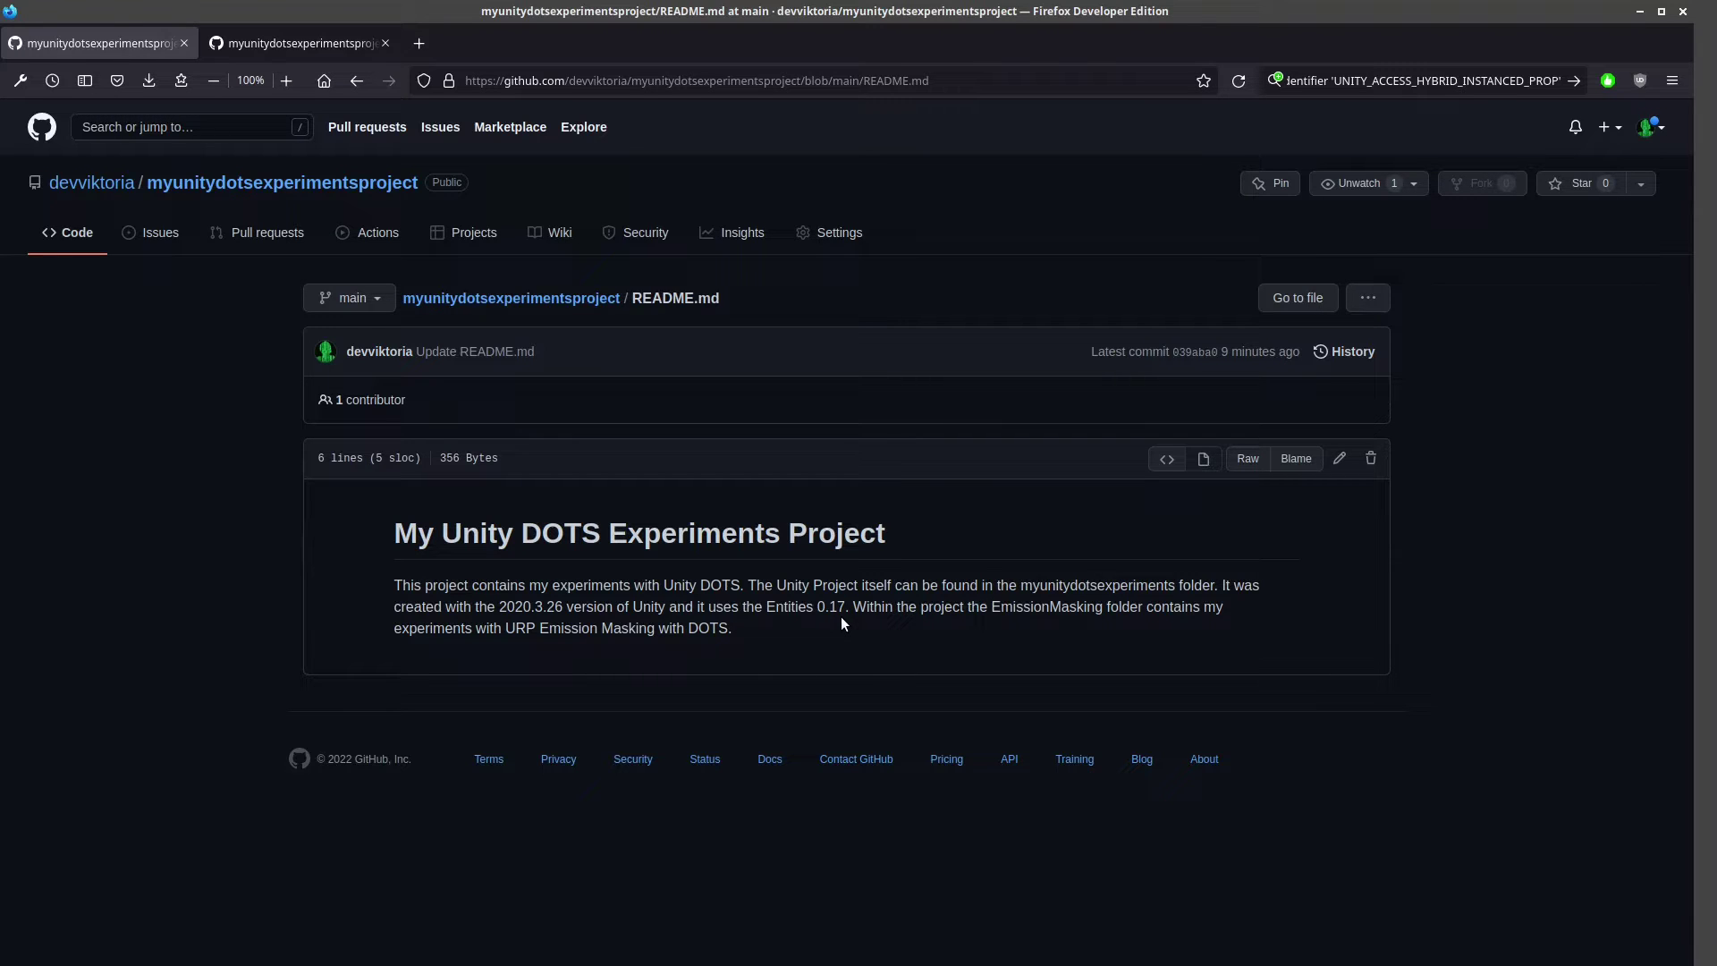
pyautogui.click(261, 50)
pyautogui.scroll(3, 830, 590)
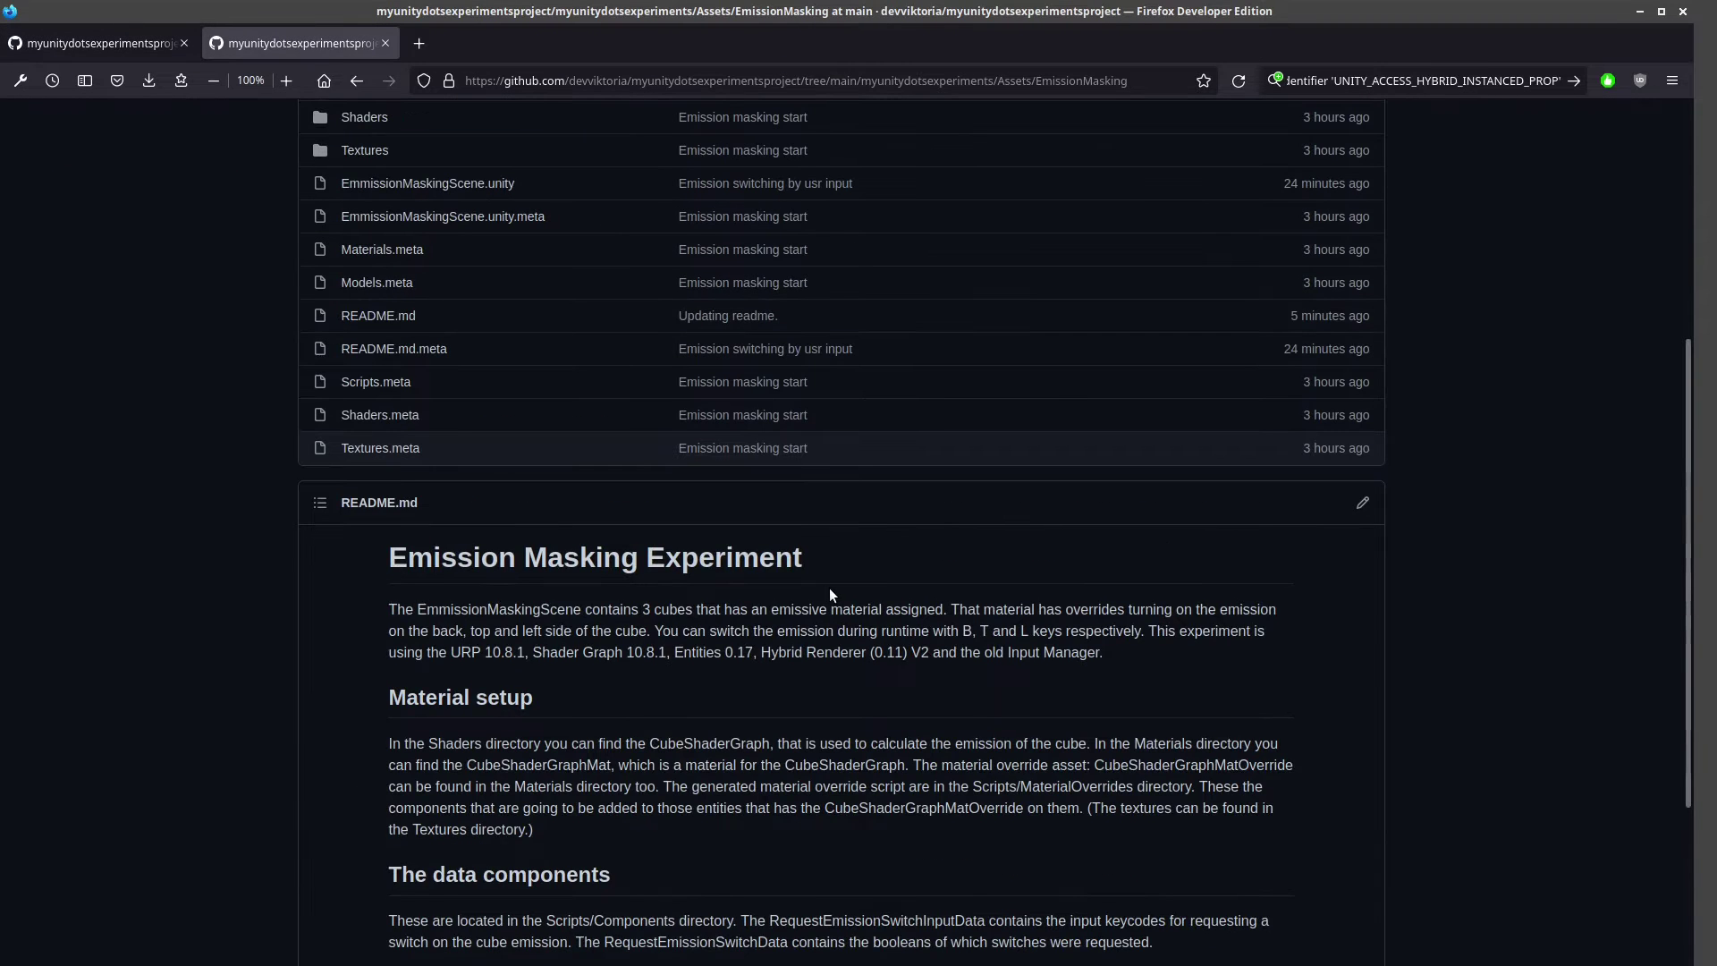
pyautogui.scroll(3, 830, 589)
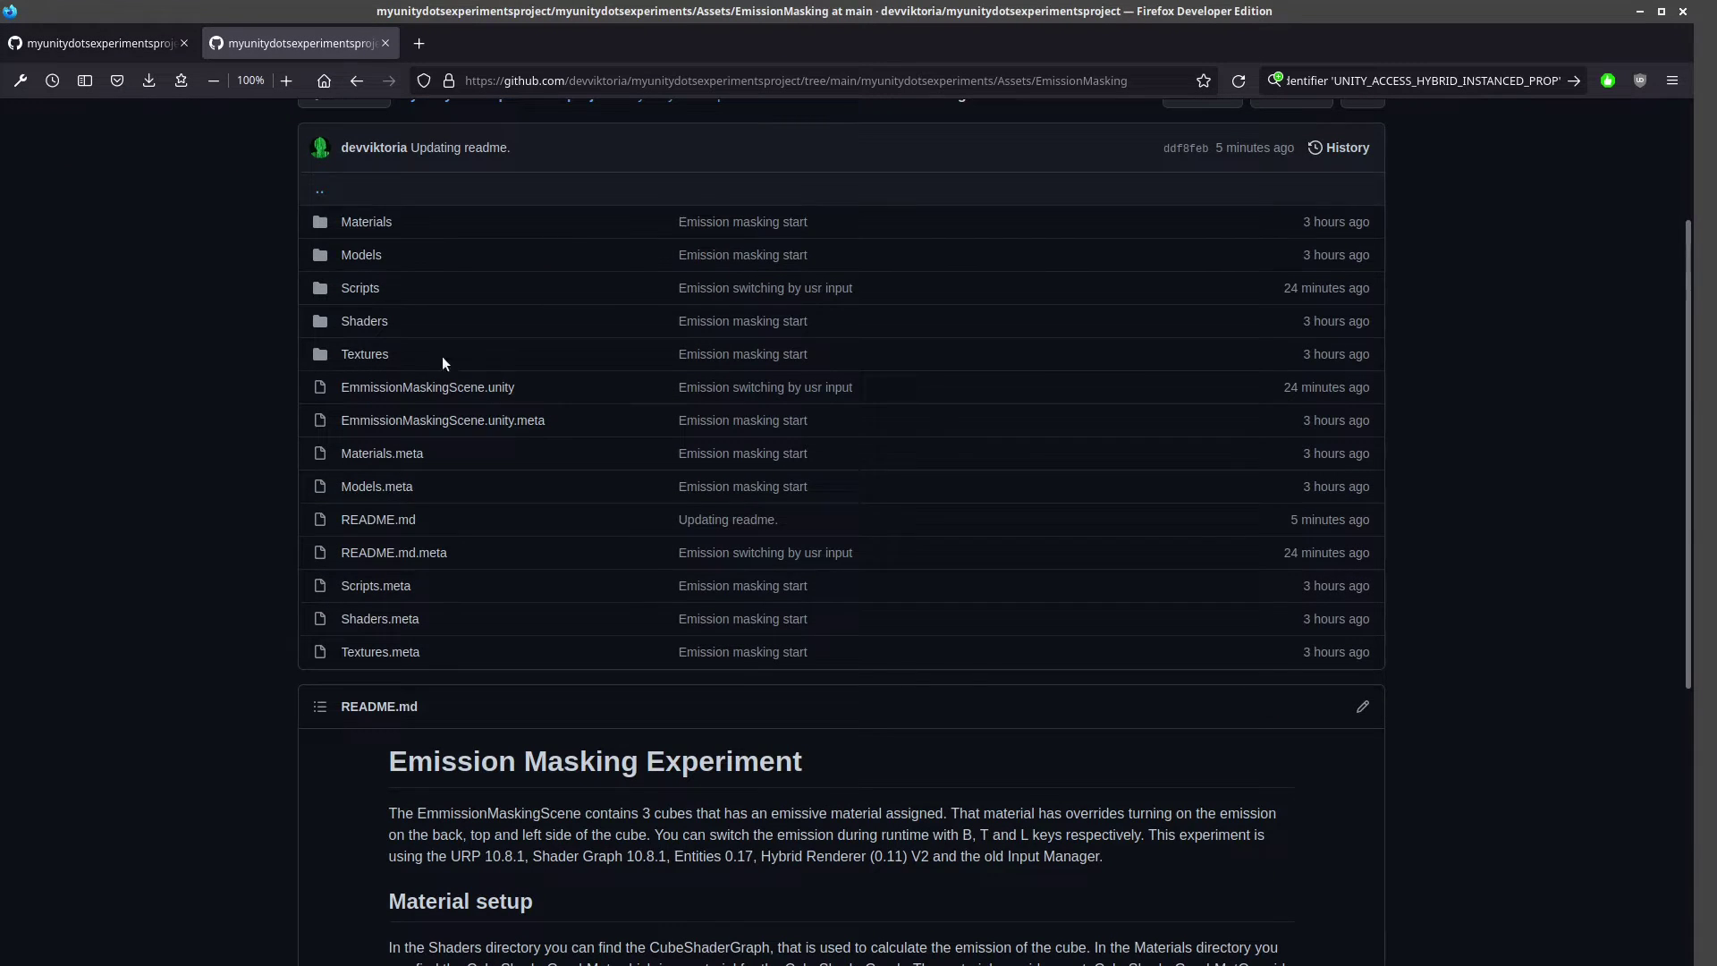
# Switch to Unity and close the Package Manager after checking Shader Graph 10.8.1
pyautogui.hotkey('alt', 'Tab')
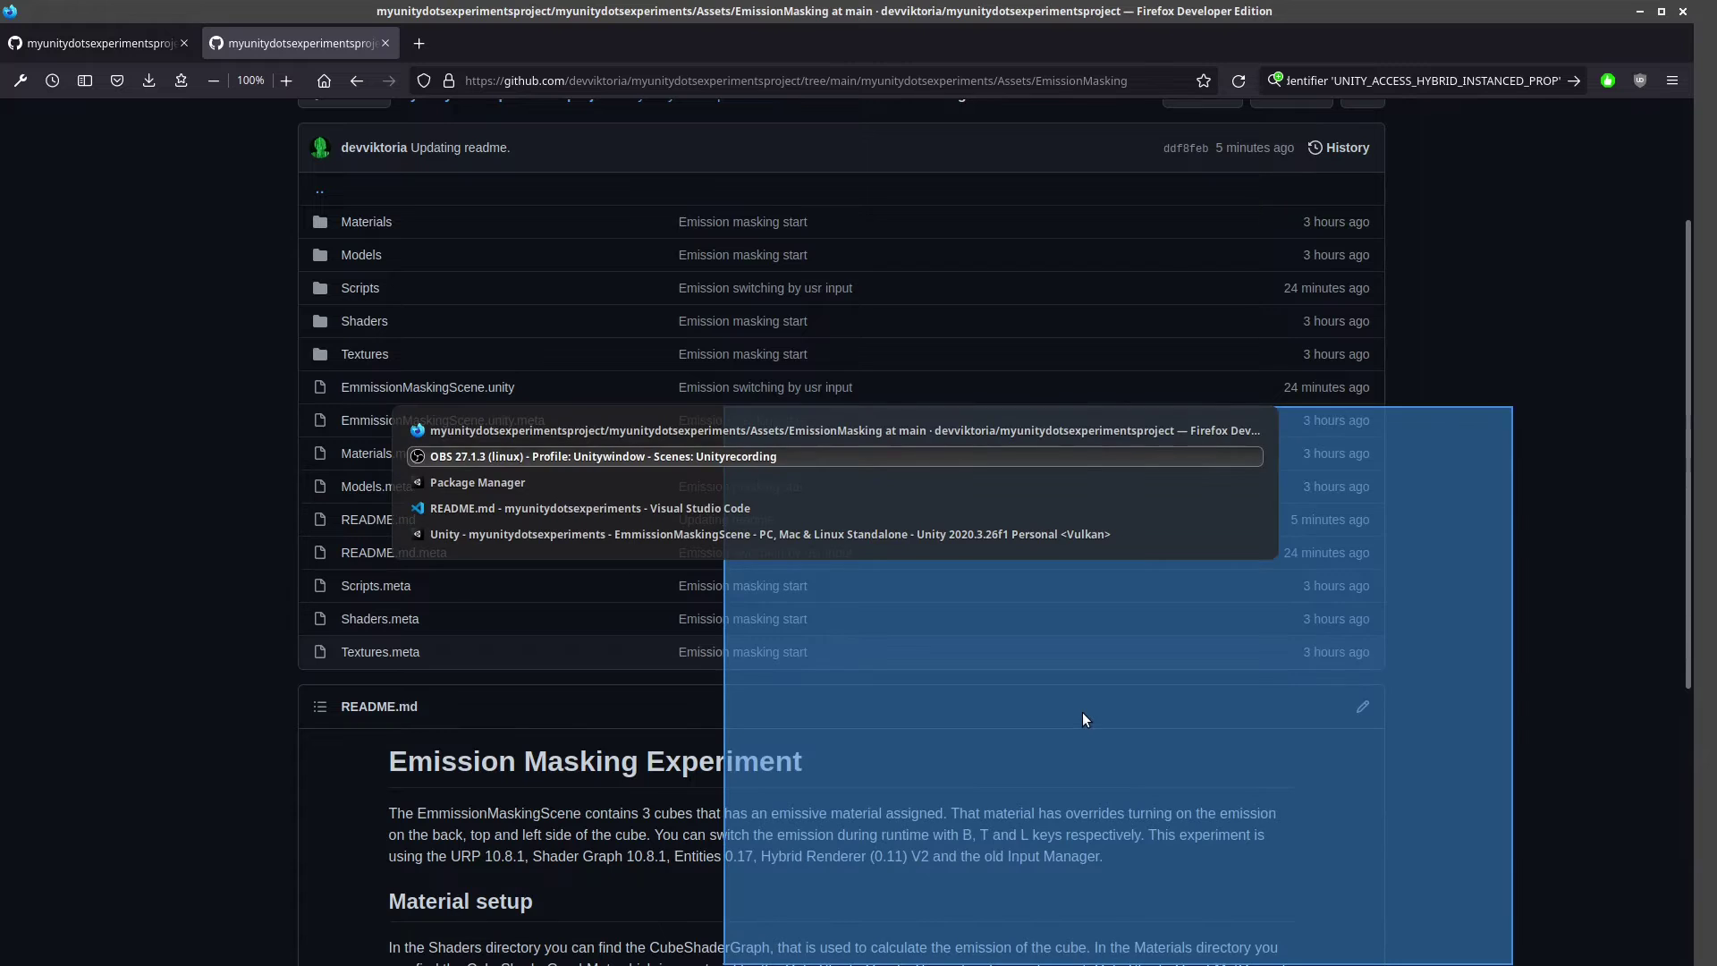
pyautogui.hotkey('alt', 'Tab')
pyautogui.hotkey('alt', 'Tab')
pyautogui.hotkey('alt', 'Tab')
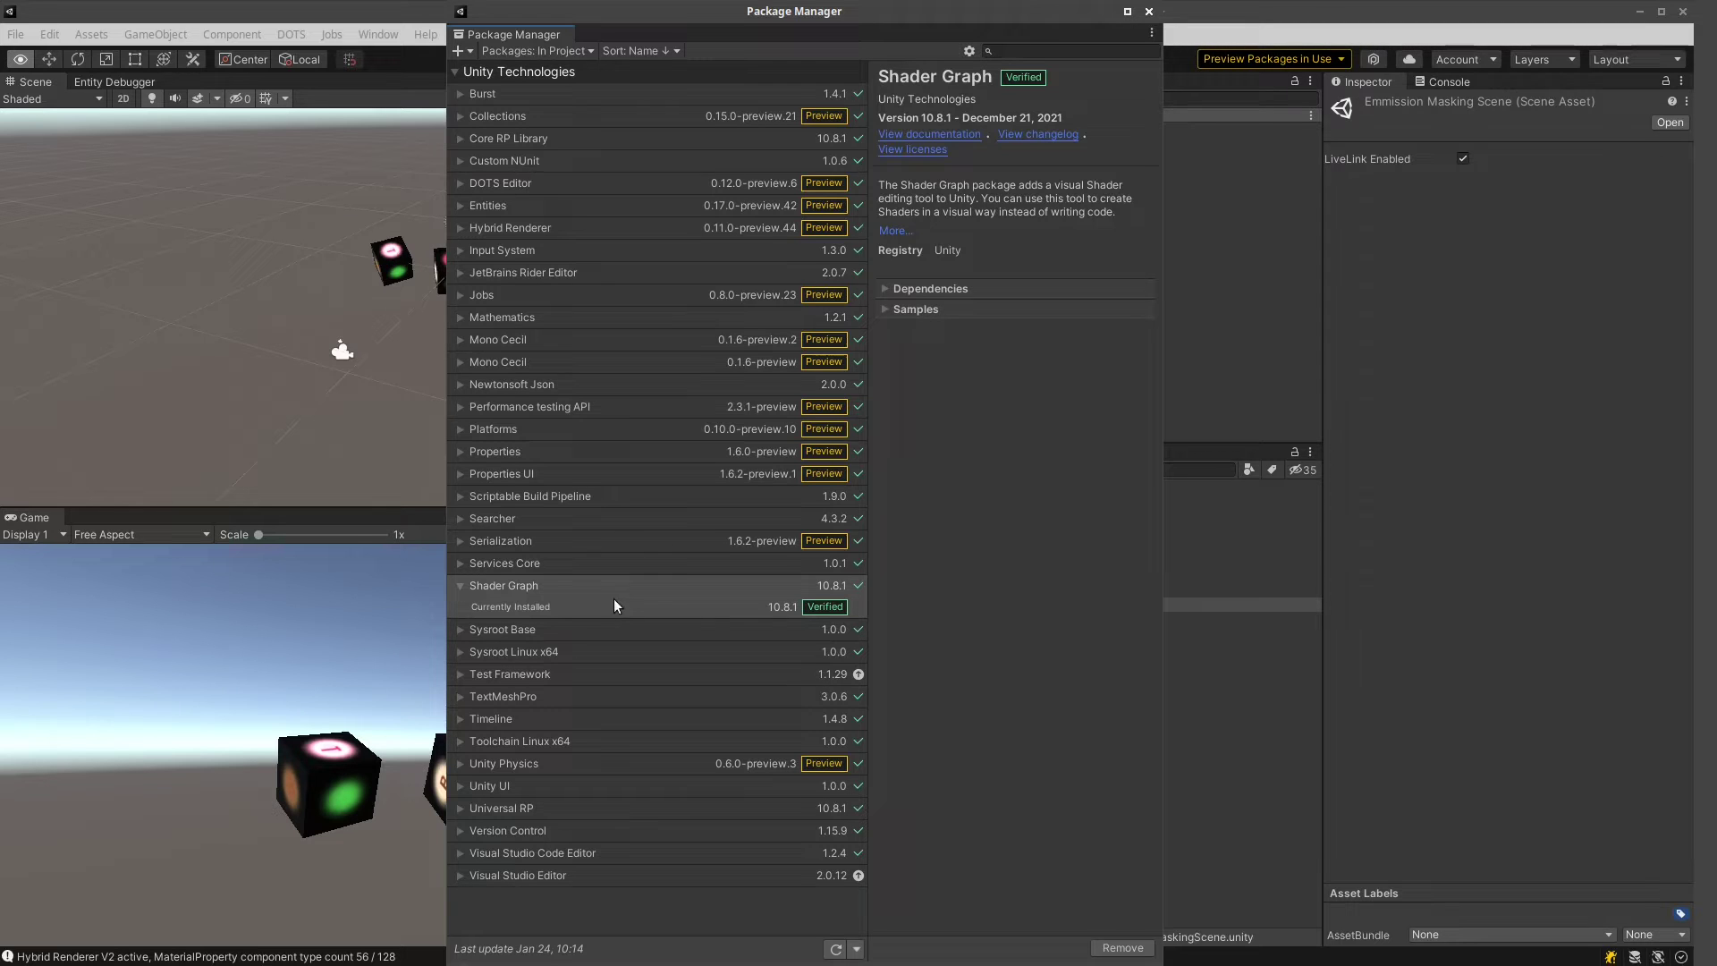
pyautogui.click(1151, 13)
# Open CubeShaderGraph from the Shaders folder and inspect its _TopEmissionP property
pyautogui.press('e')
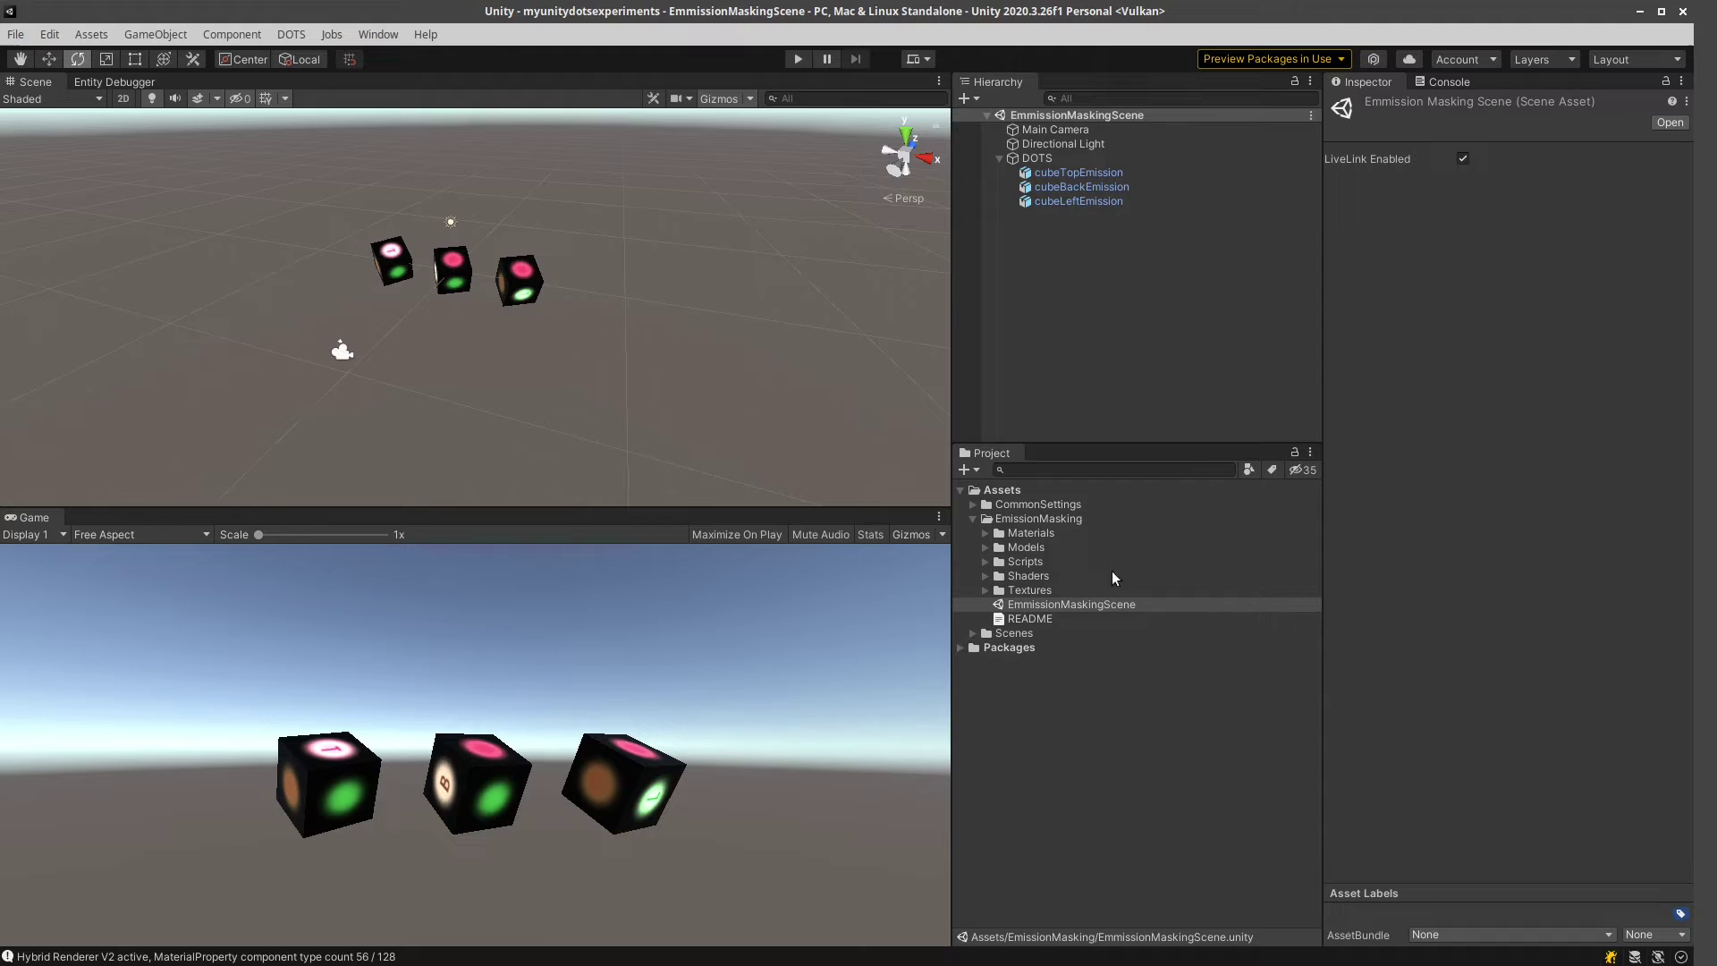
pyautogui.click(986, 576)
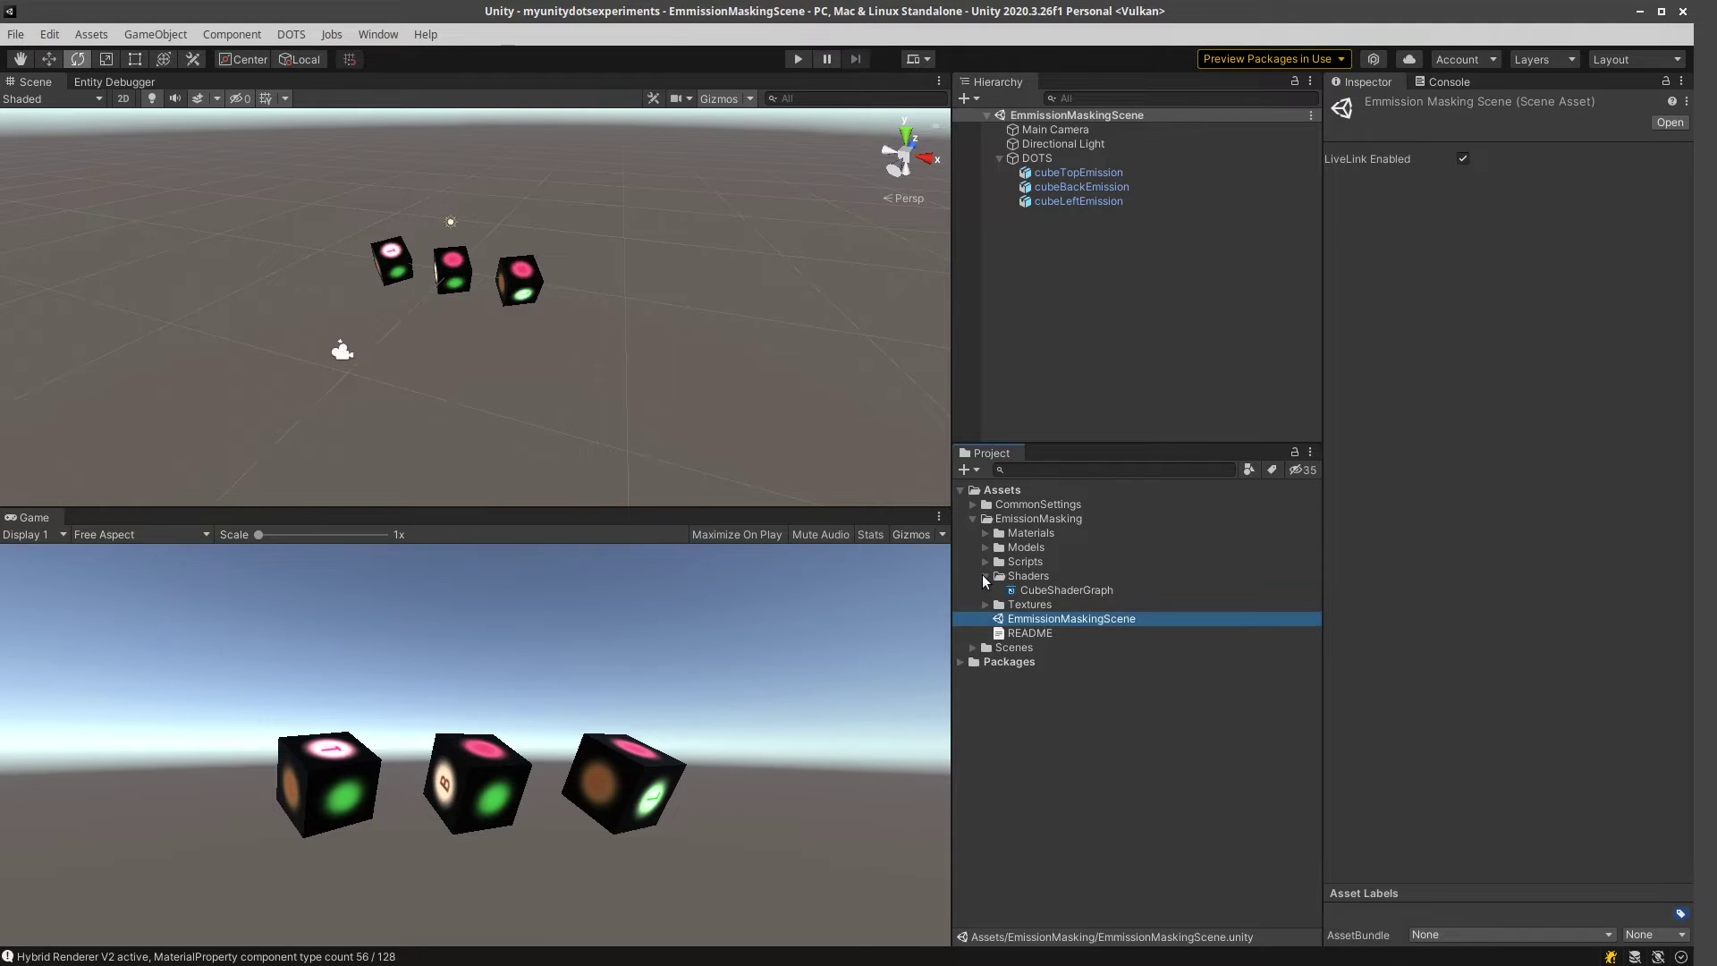
pyautogui.click(1051, 592)
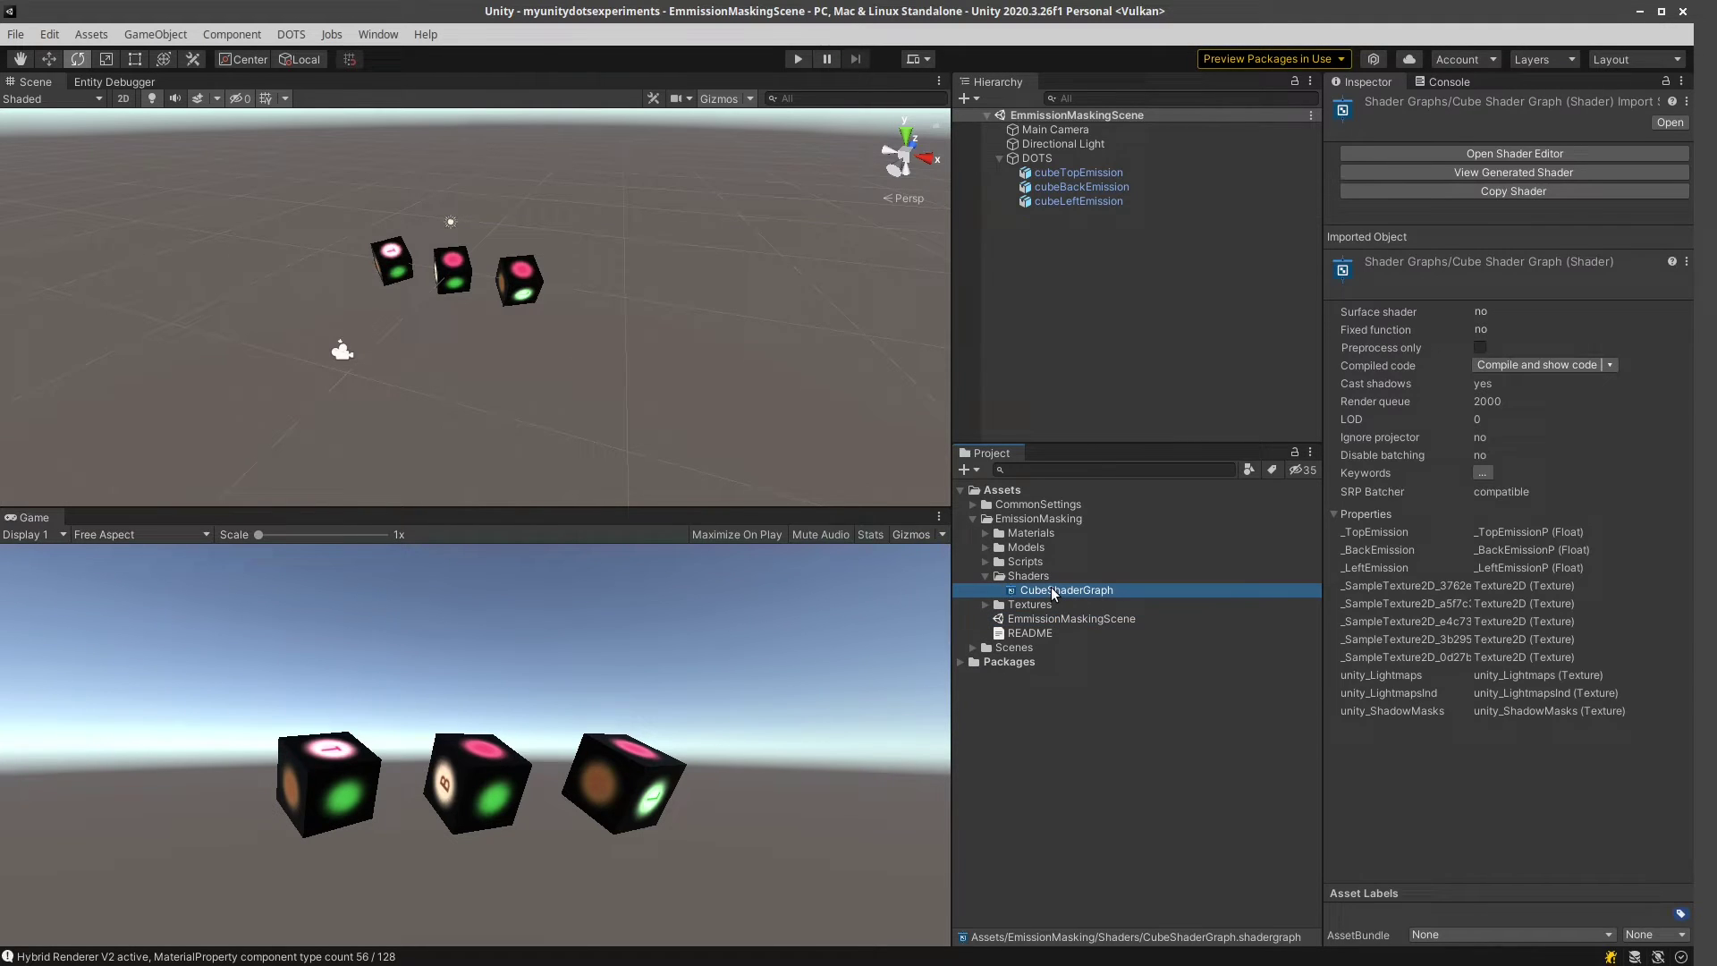
pyautogui.doubleClick(1050, 590)
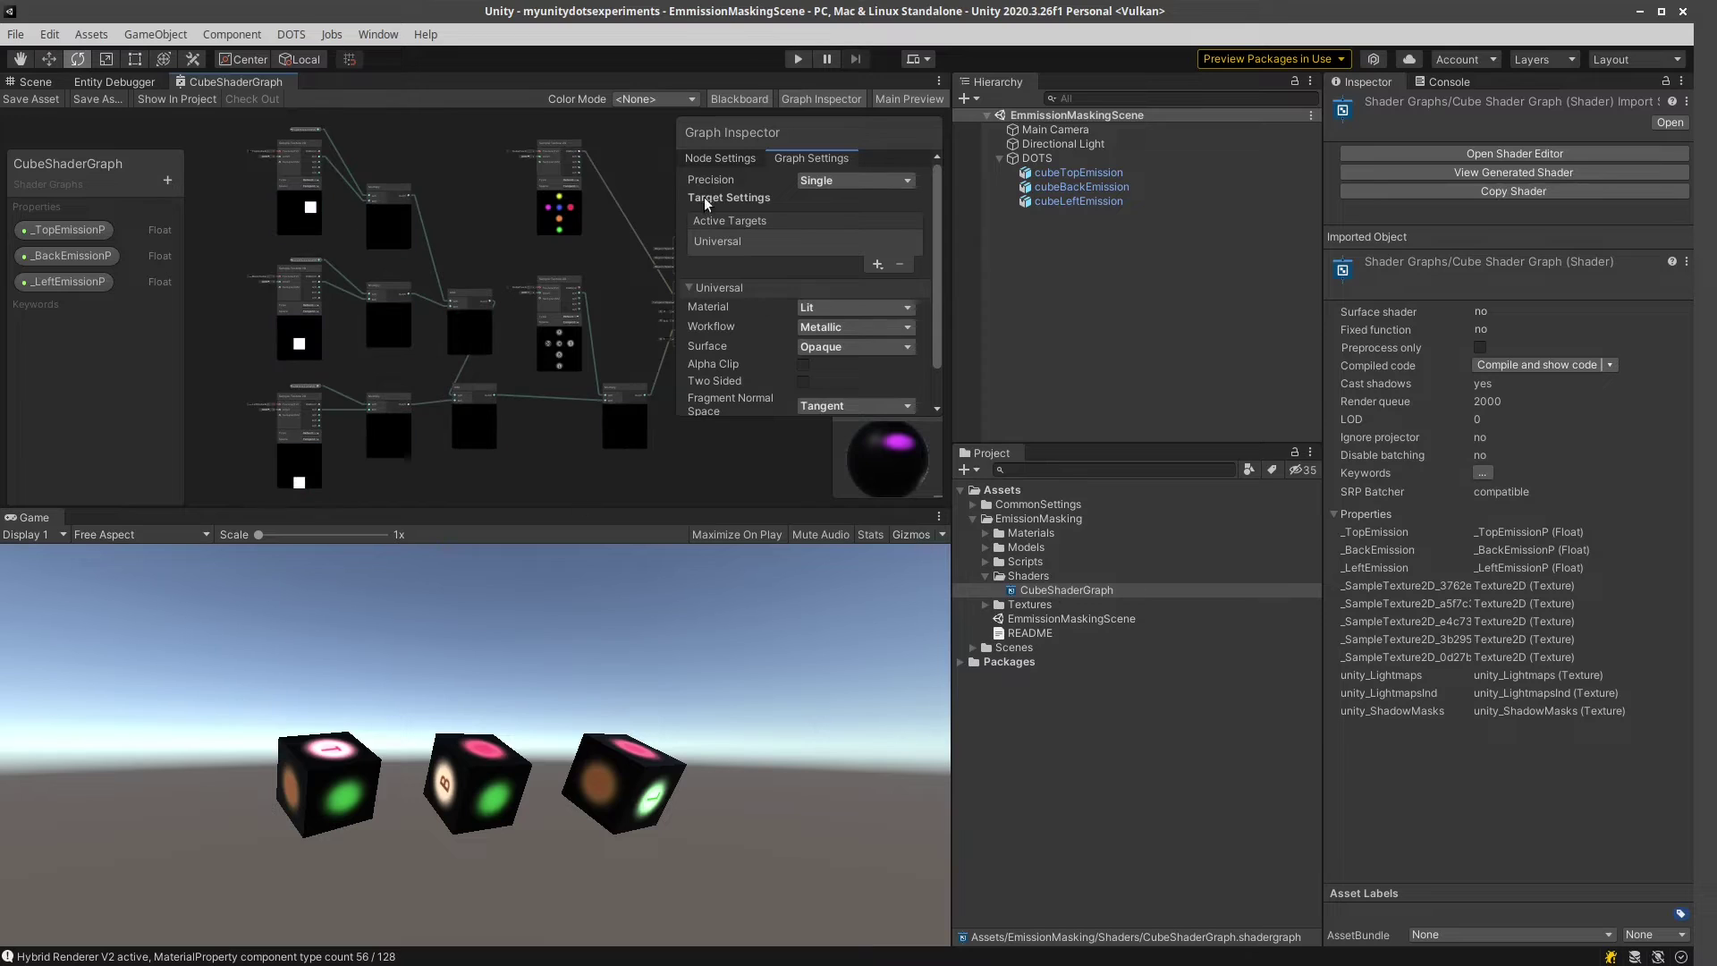
pyautogui.click(64, 230)
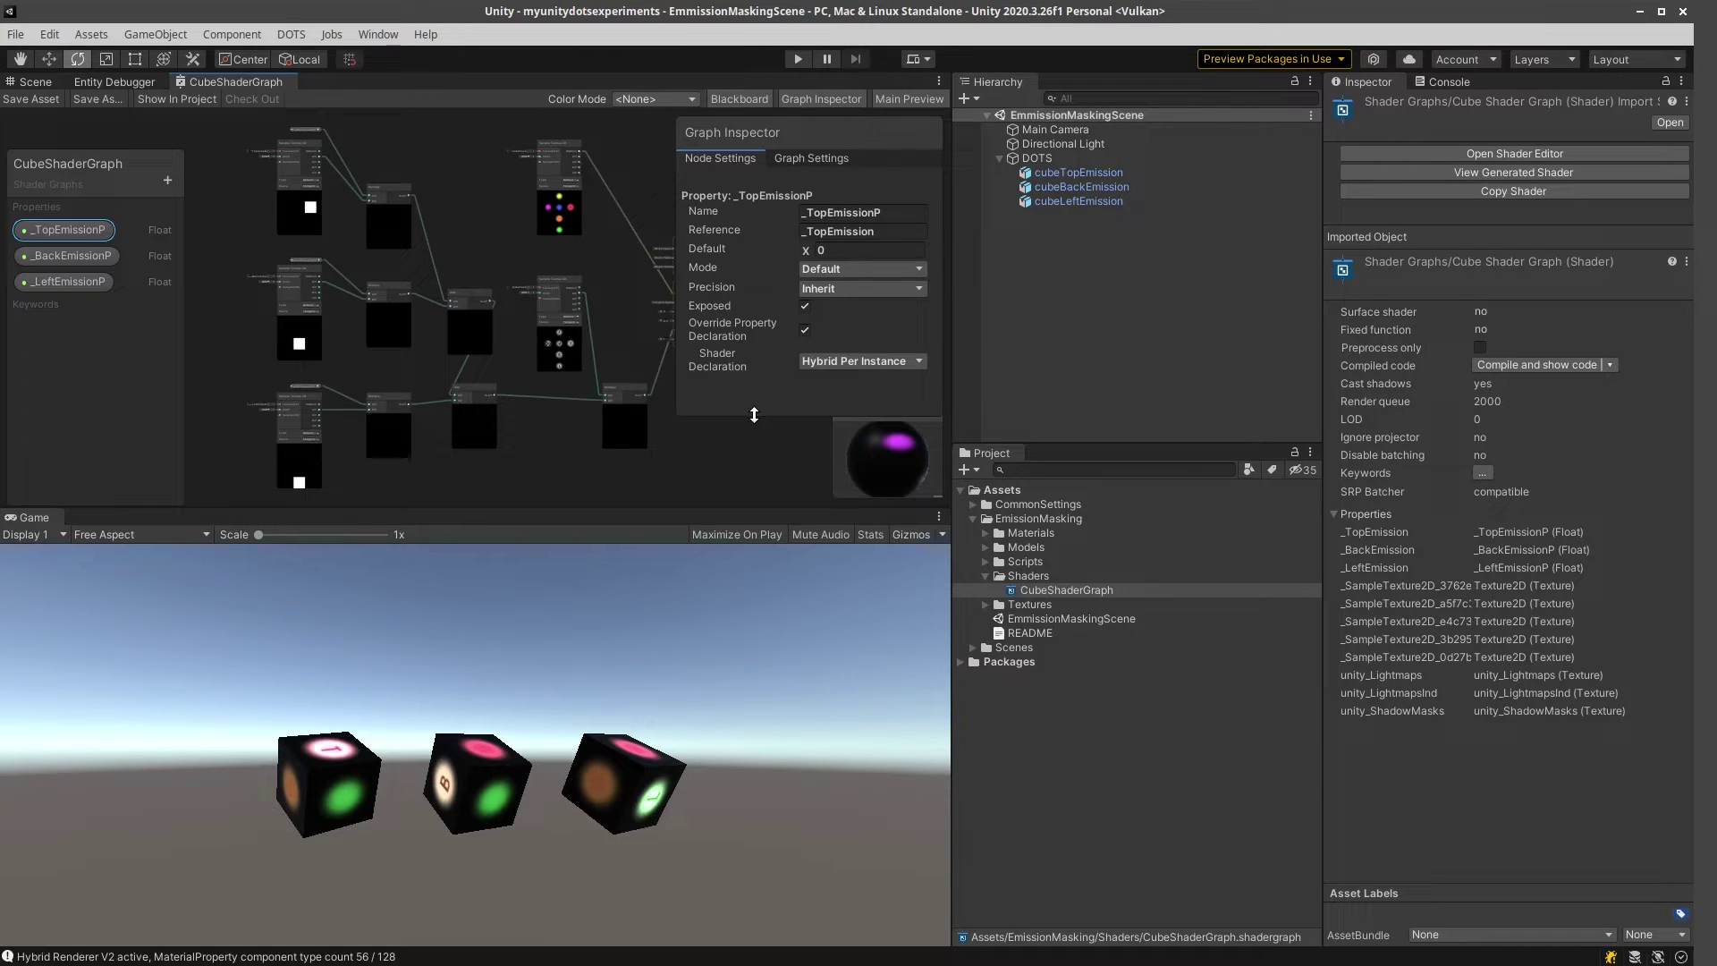
# Close the shader graph and check the cubeTopEmission and cubeLeftEmission emission overrides
pyautogui.middleClick(255, 89)
pyautogui.click(1078, 172)
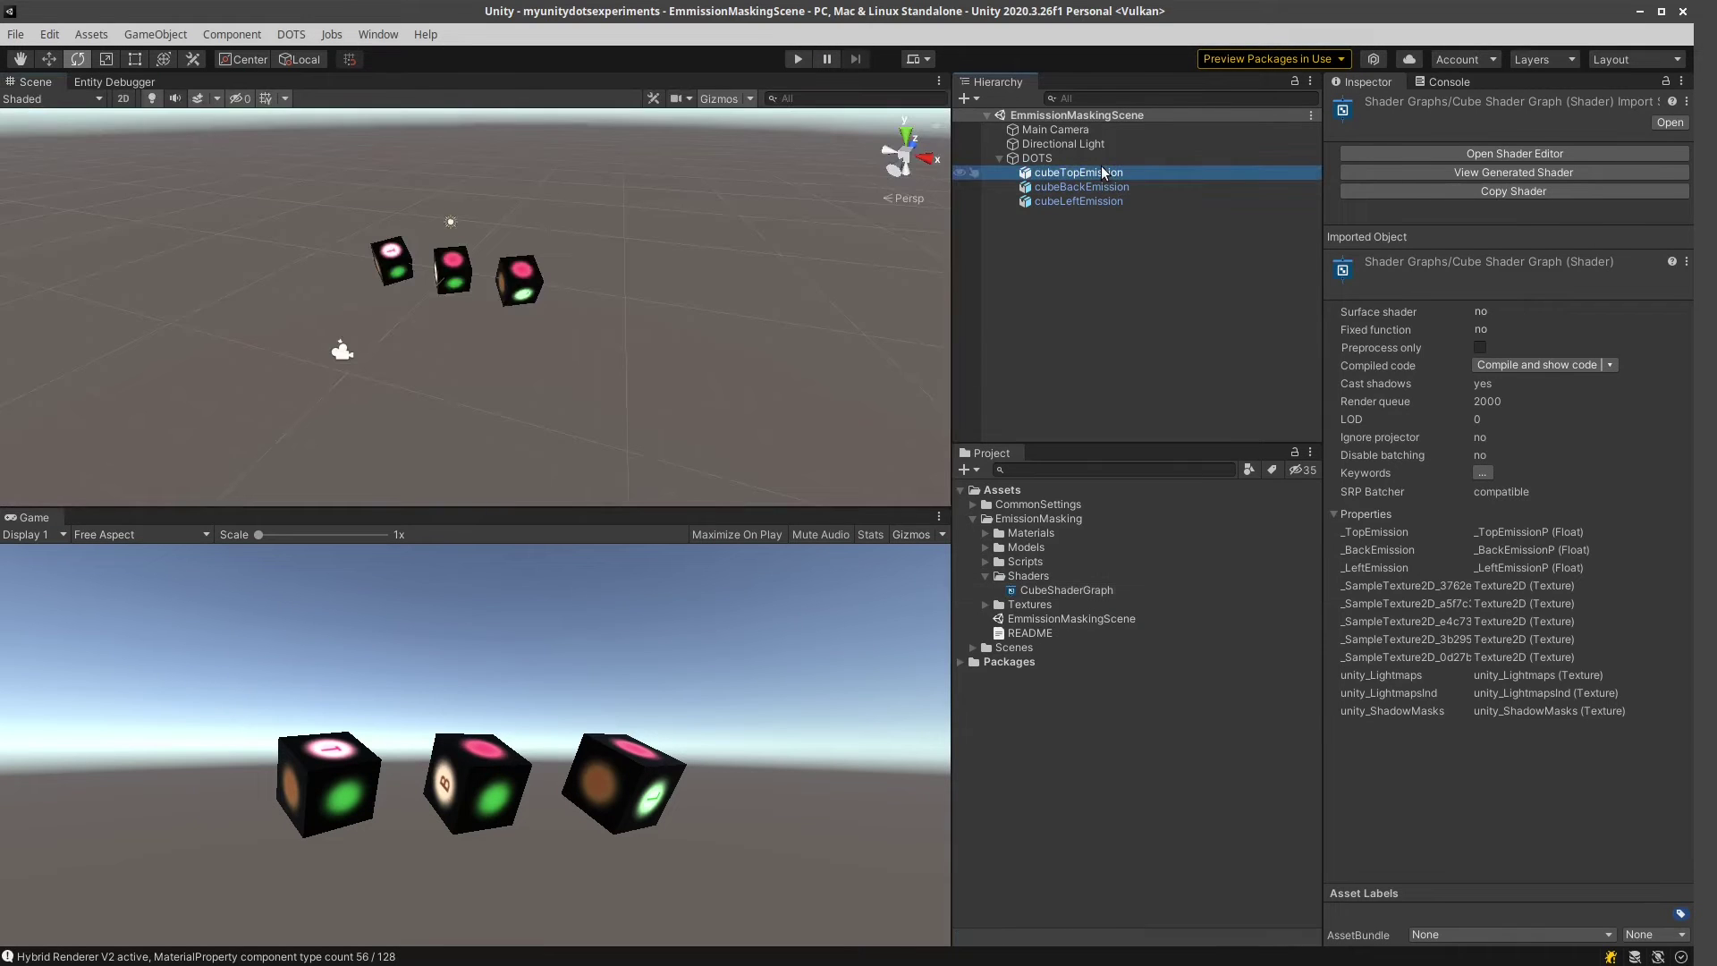
pyautogui.click(1087, 187)
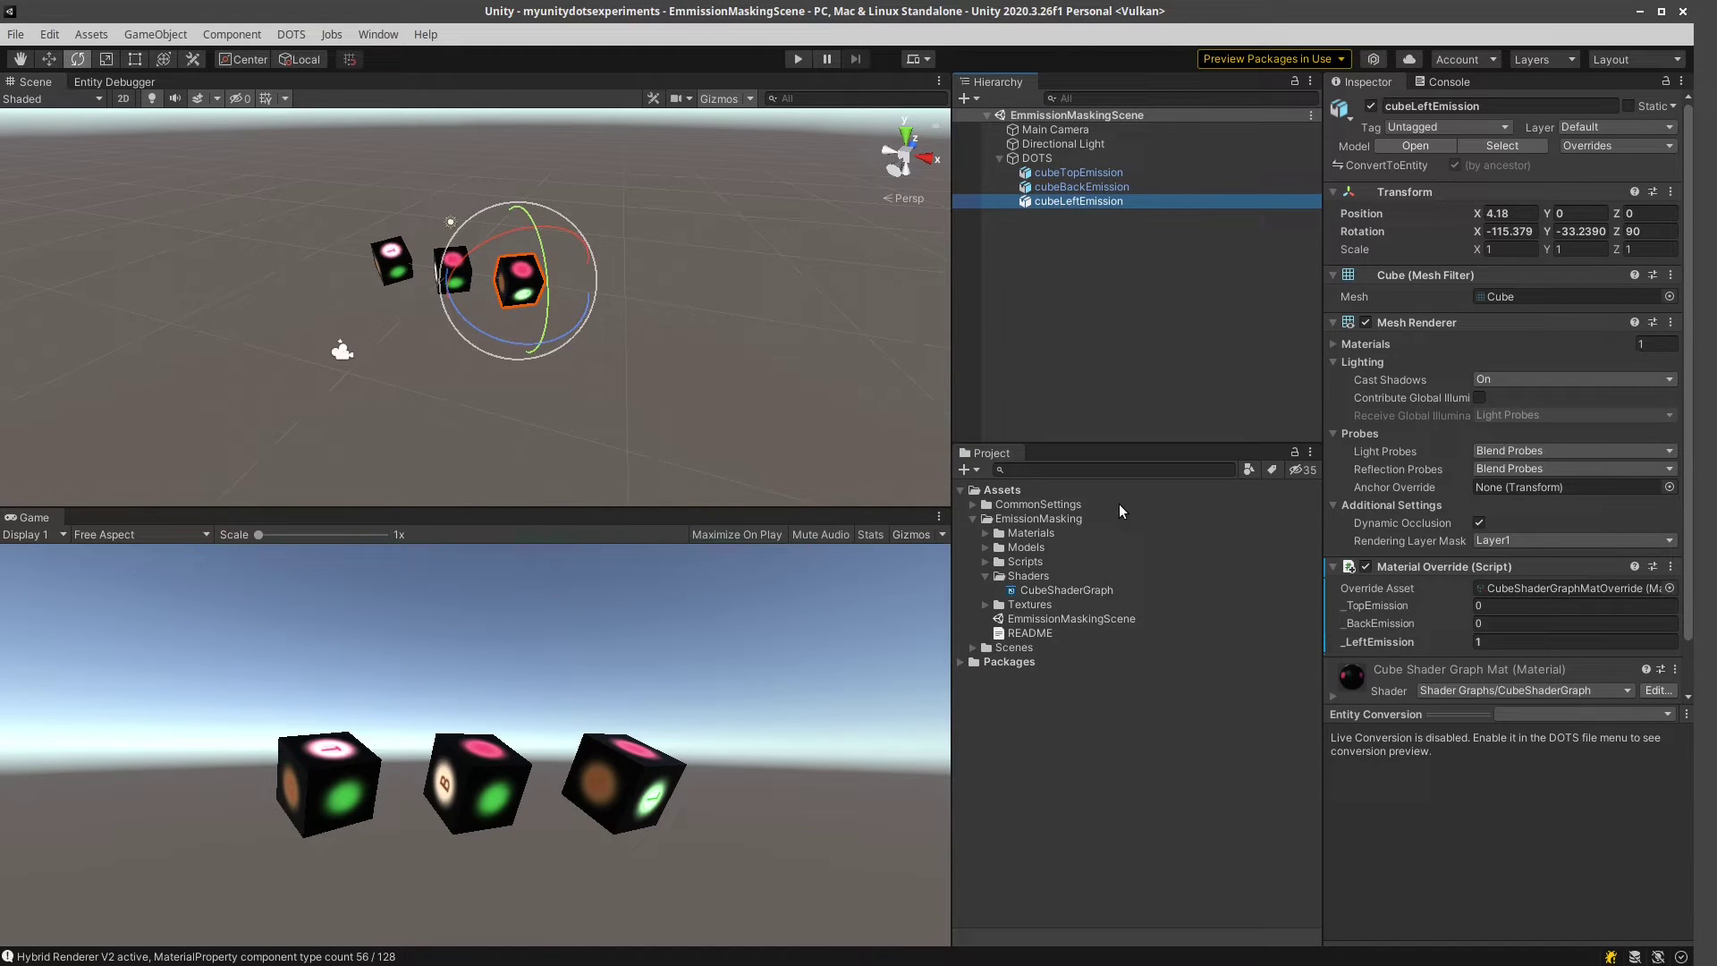
# Show the RequestEmissionSwitchData script from Scripts > Components in the Inspector
pyautogui.click(984, 562)
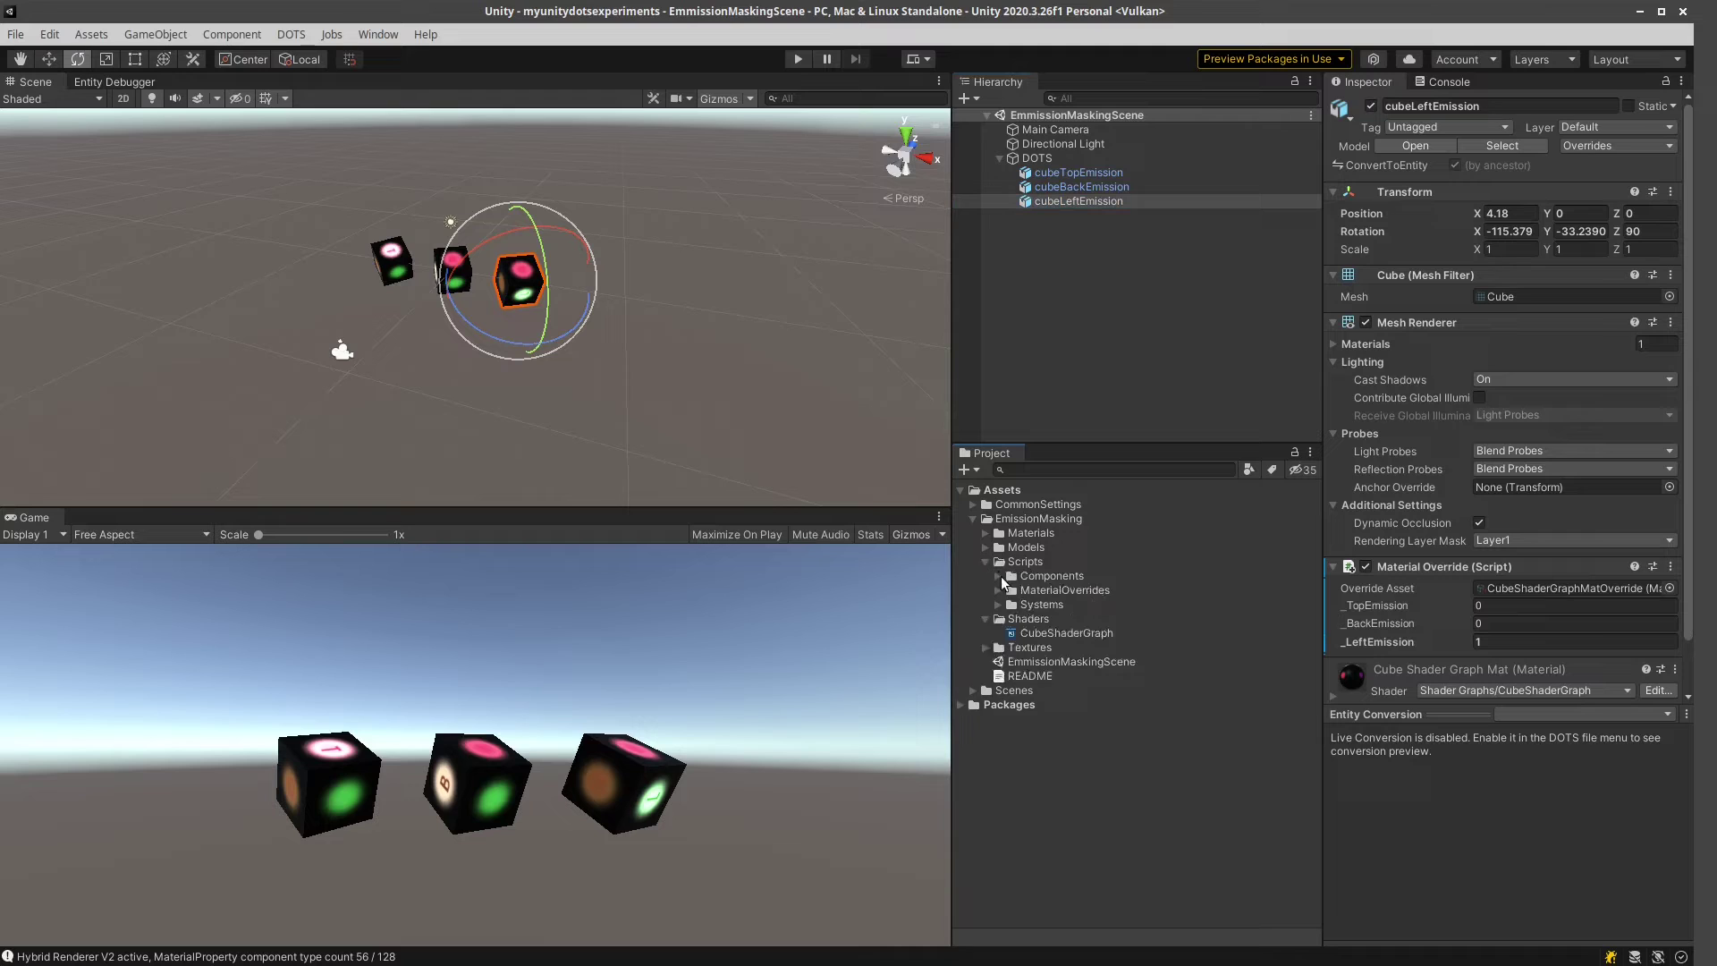
pyautogui.click(997, 583)
pyautogui.click(1093, 592)
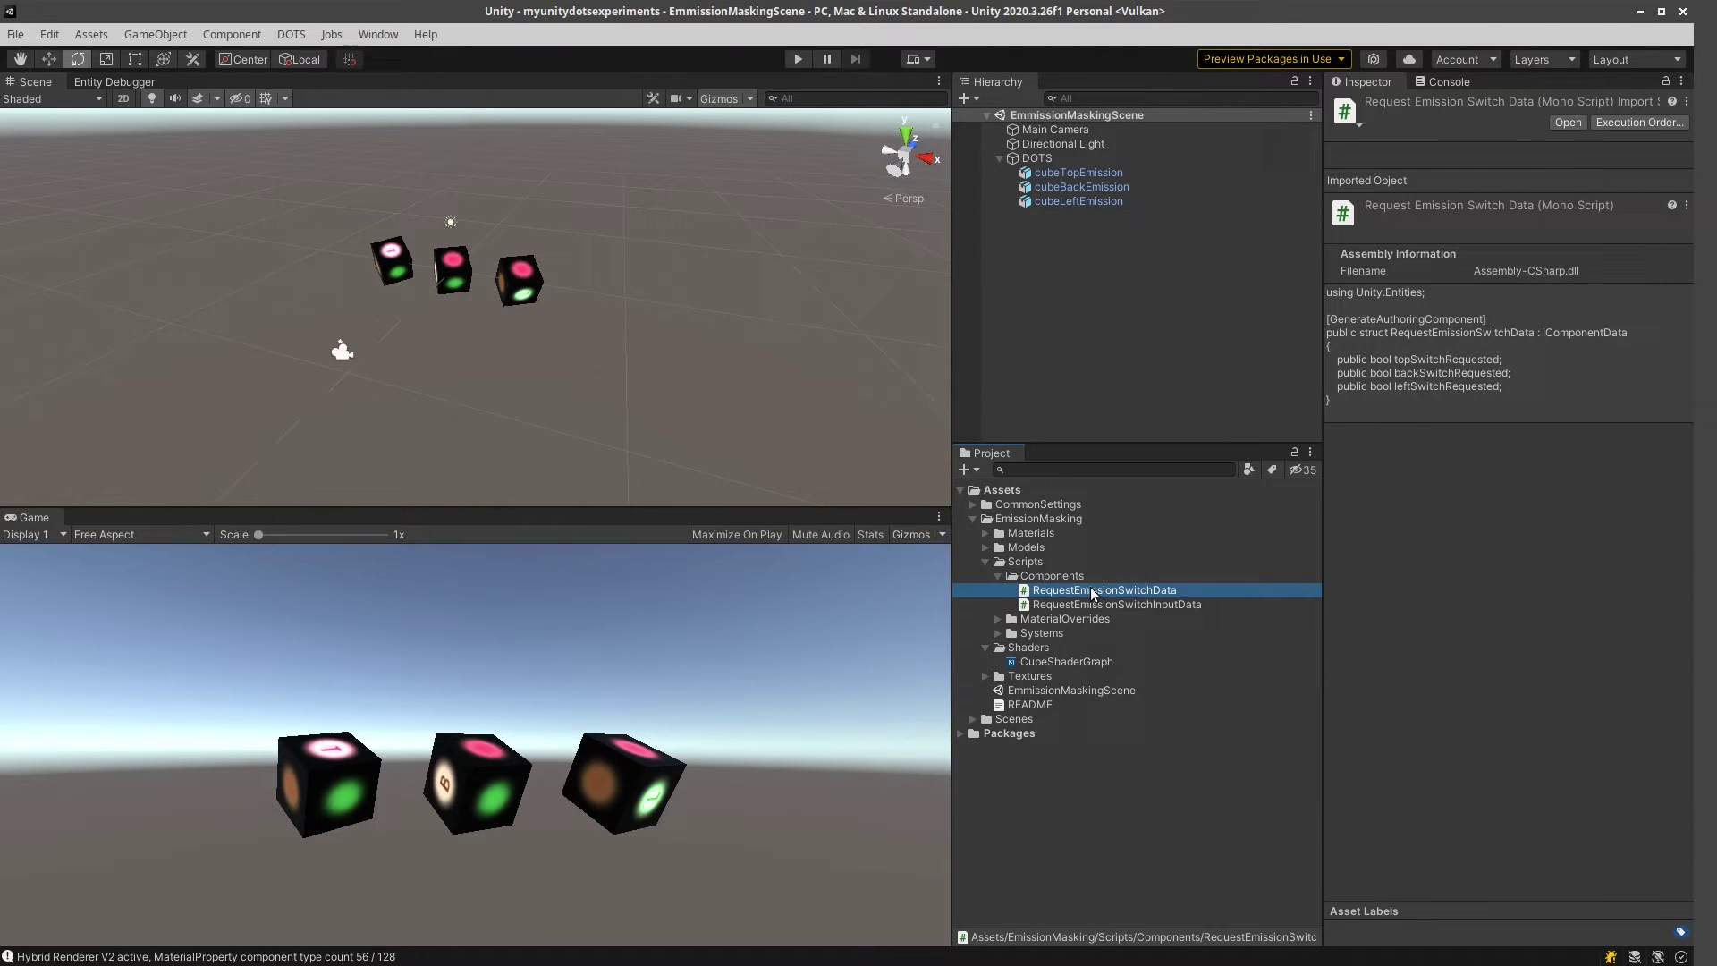
pyautogui.hotkey('alt', 'Tab')
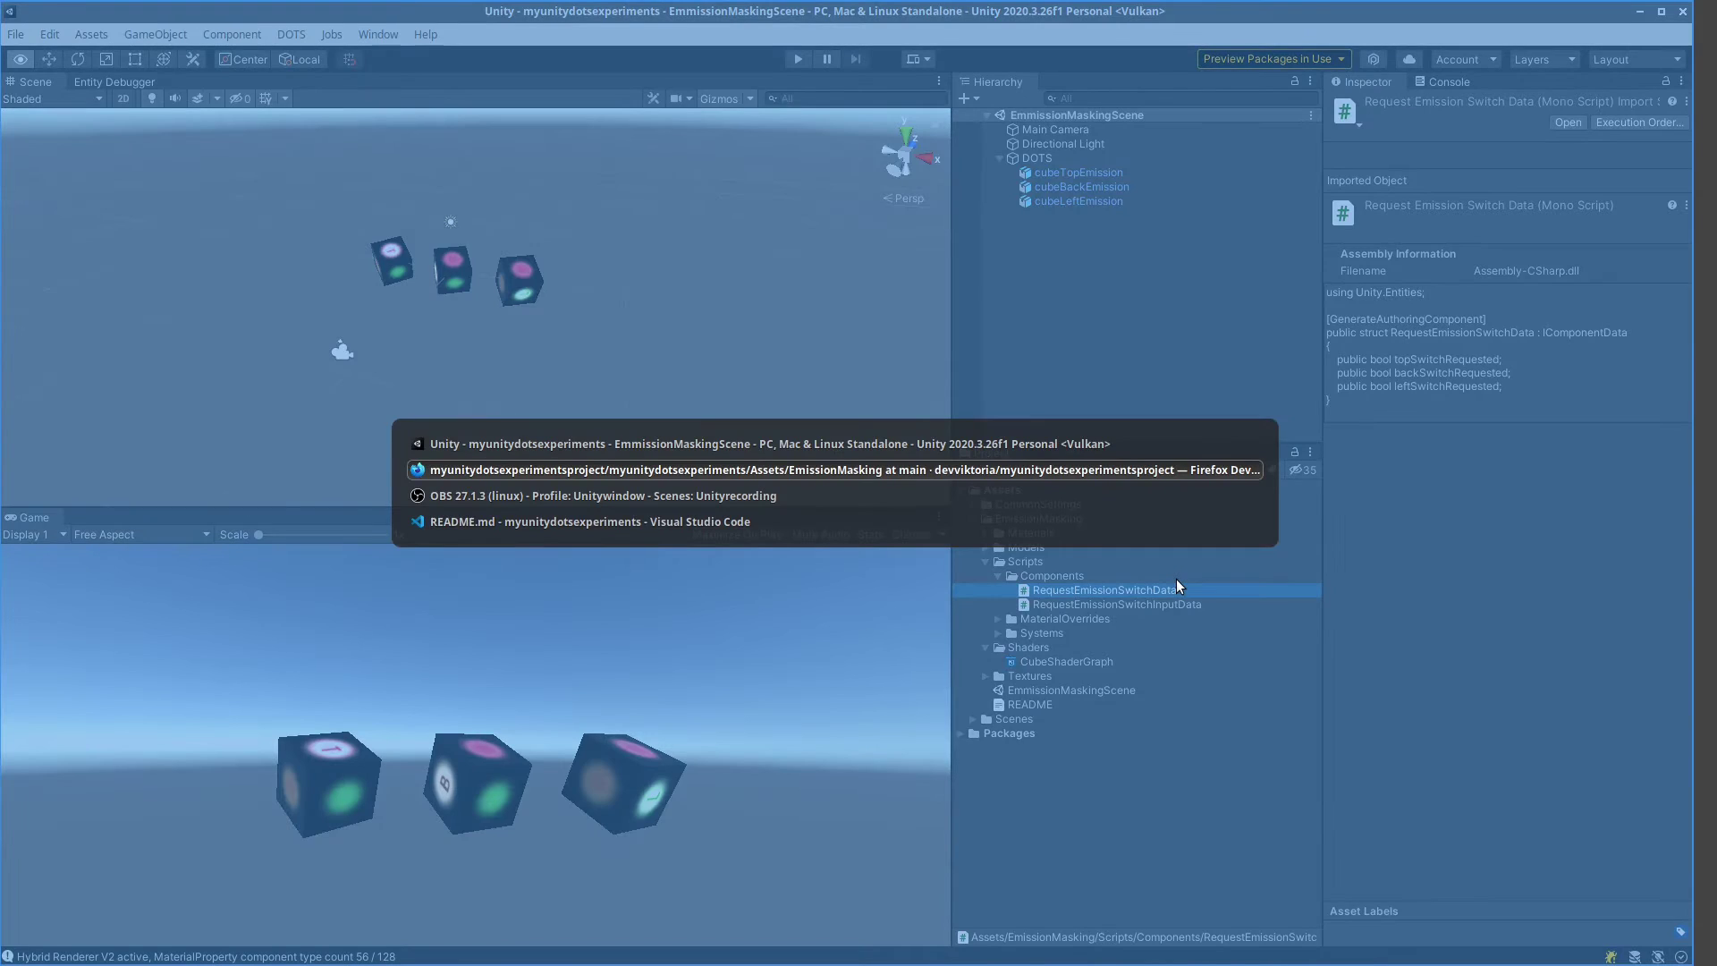
# In VS Code, open RequestEmissionSwitchData.cs from the Scripts > Components folder
pyautogui.hotkey('alt', 'Tab')
pyautogui.hotkey('alt', 'Tab')
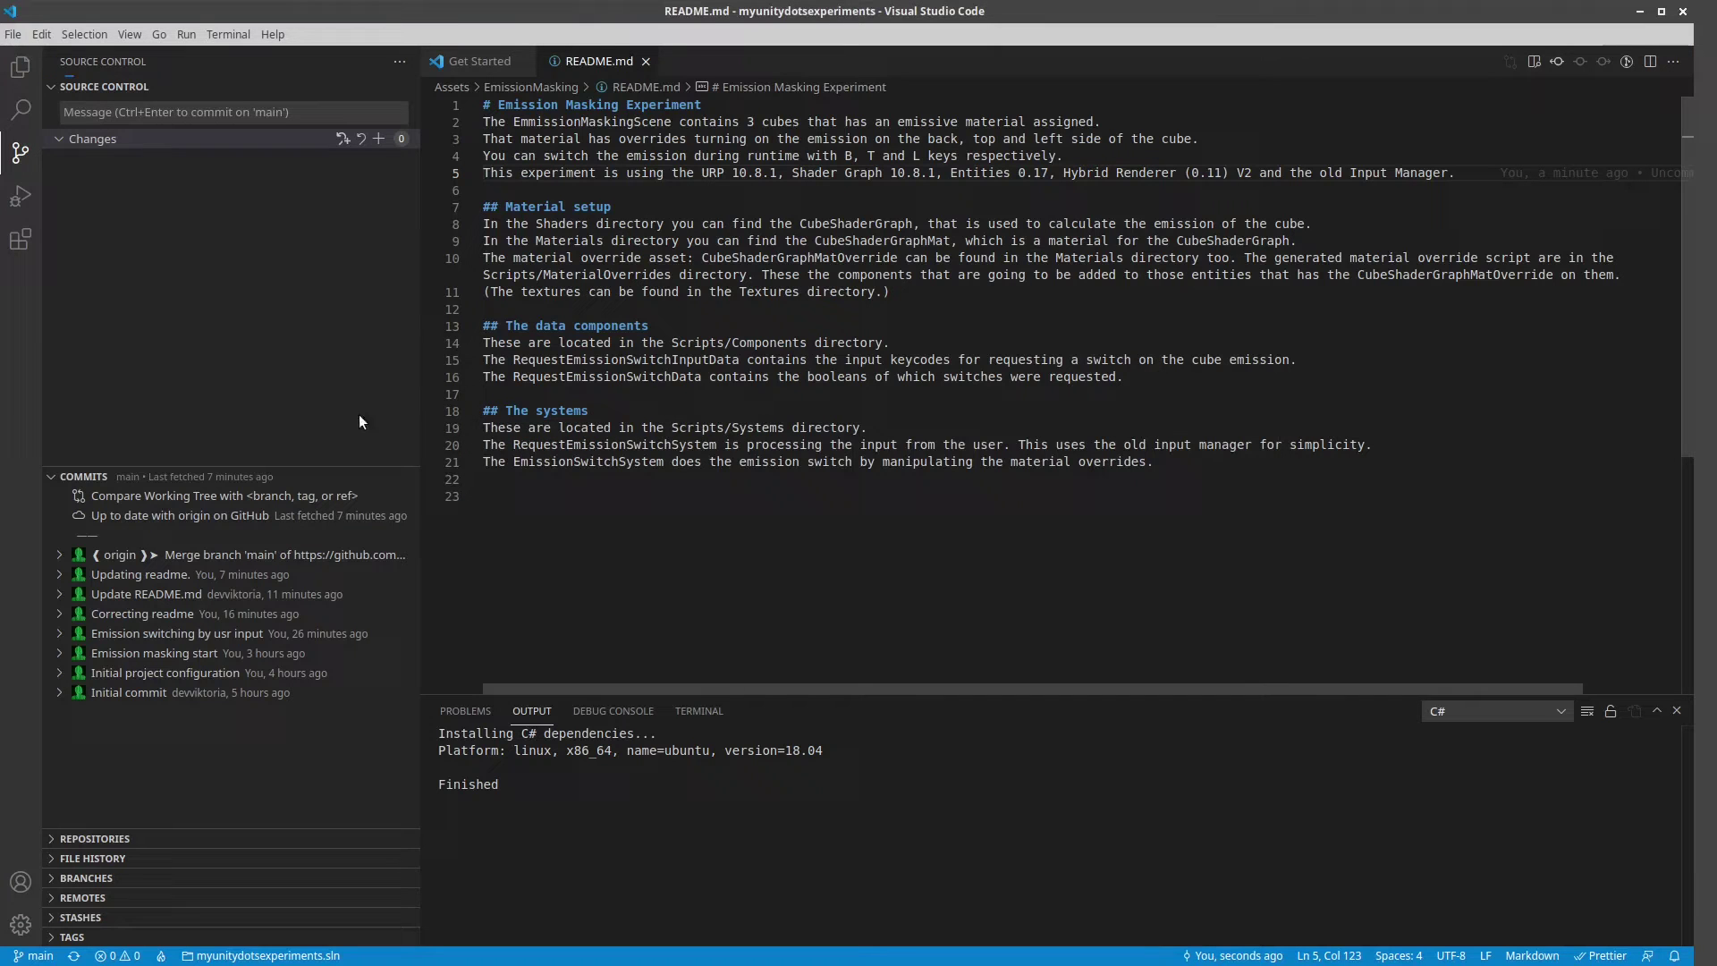
pyautogui.hotkey('ctrl', 'shift', 'e')
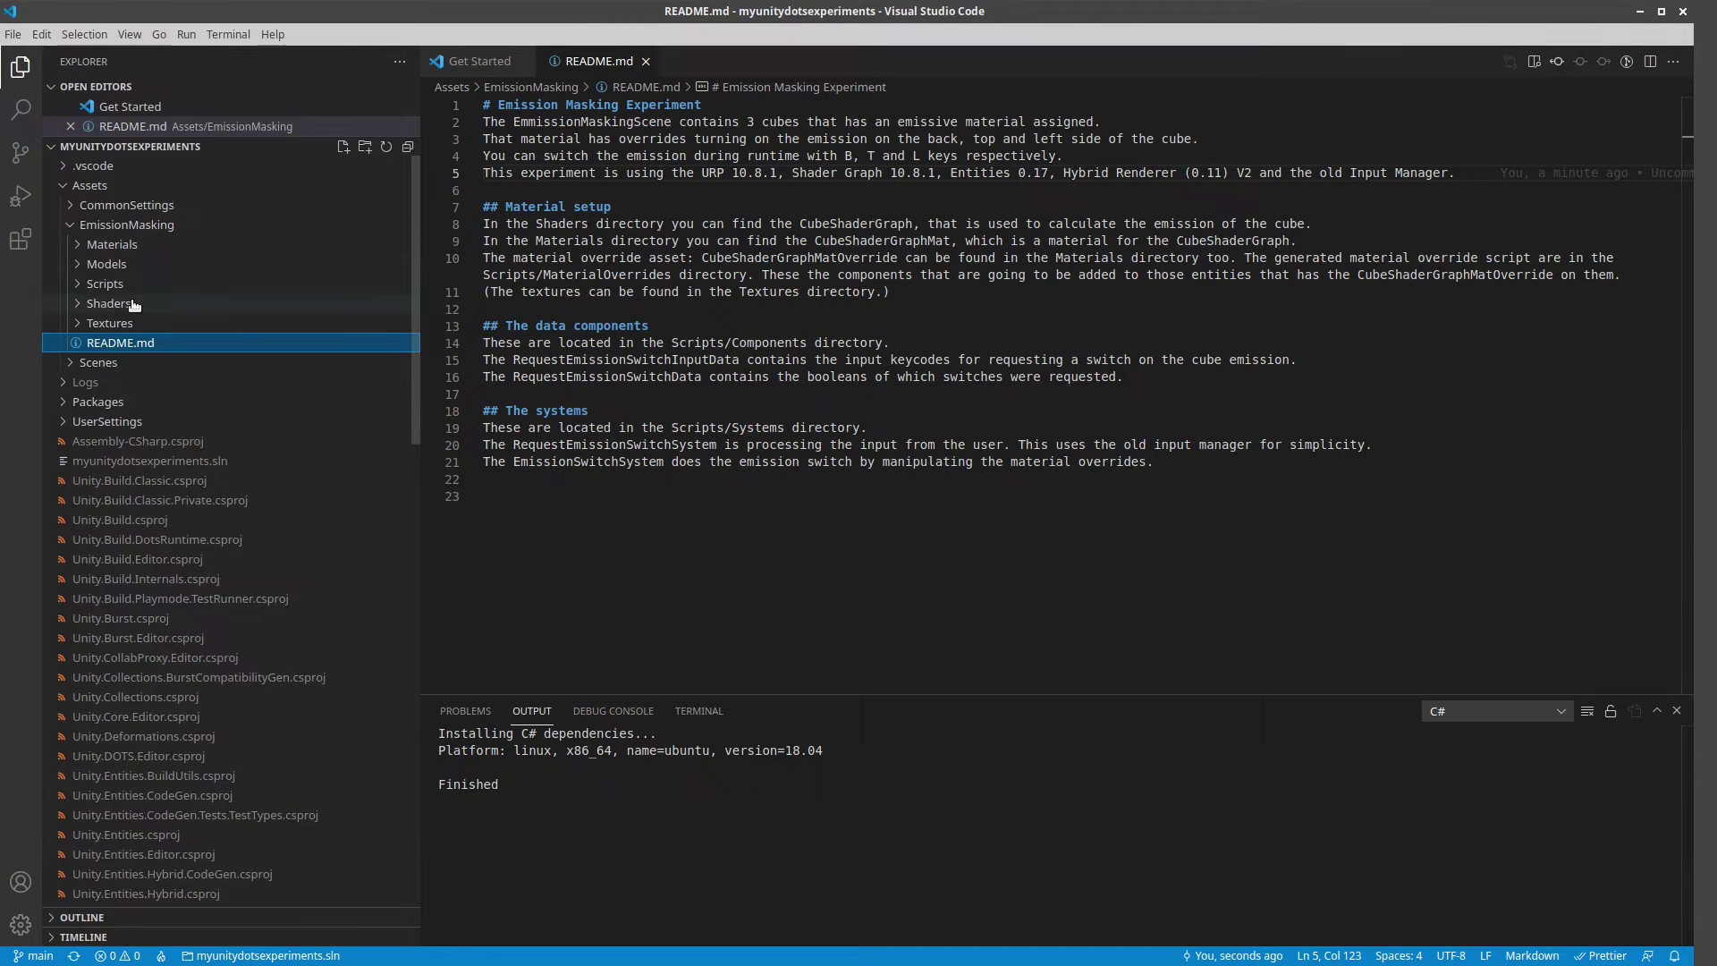
pyautogui.click(80, 284)
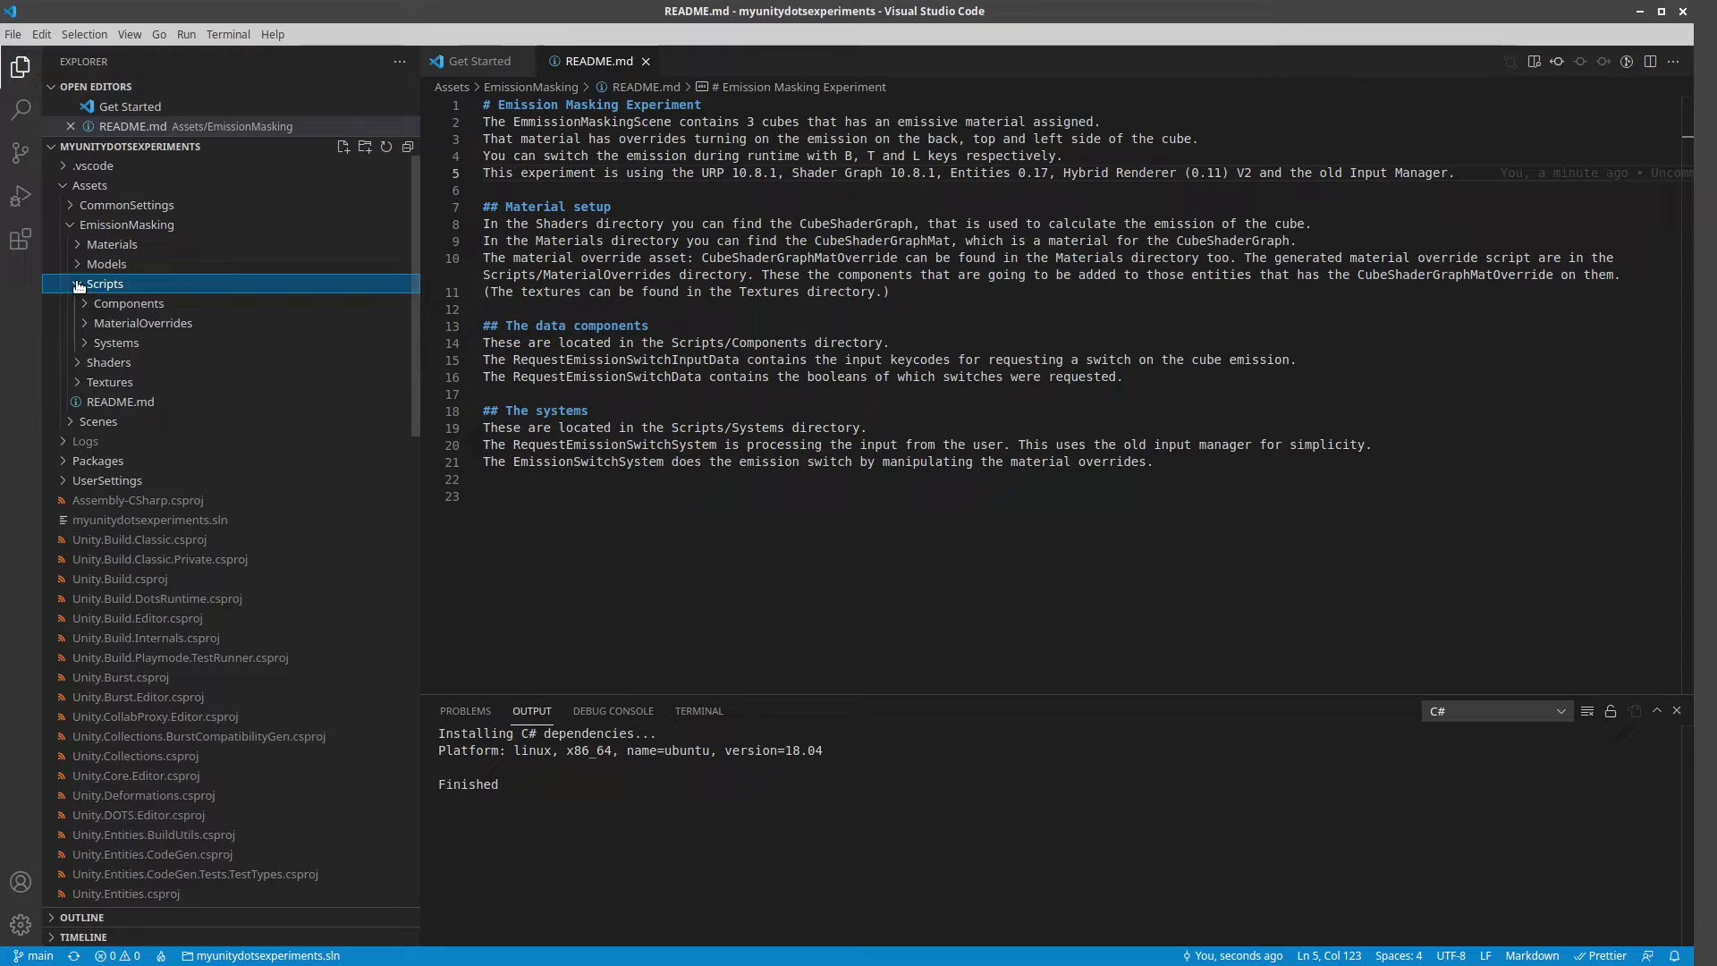
pyautogui.click(95, 305)
pyautogui.click(165, 324)
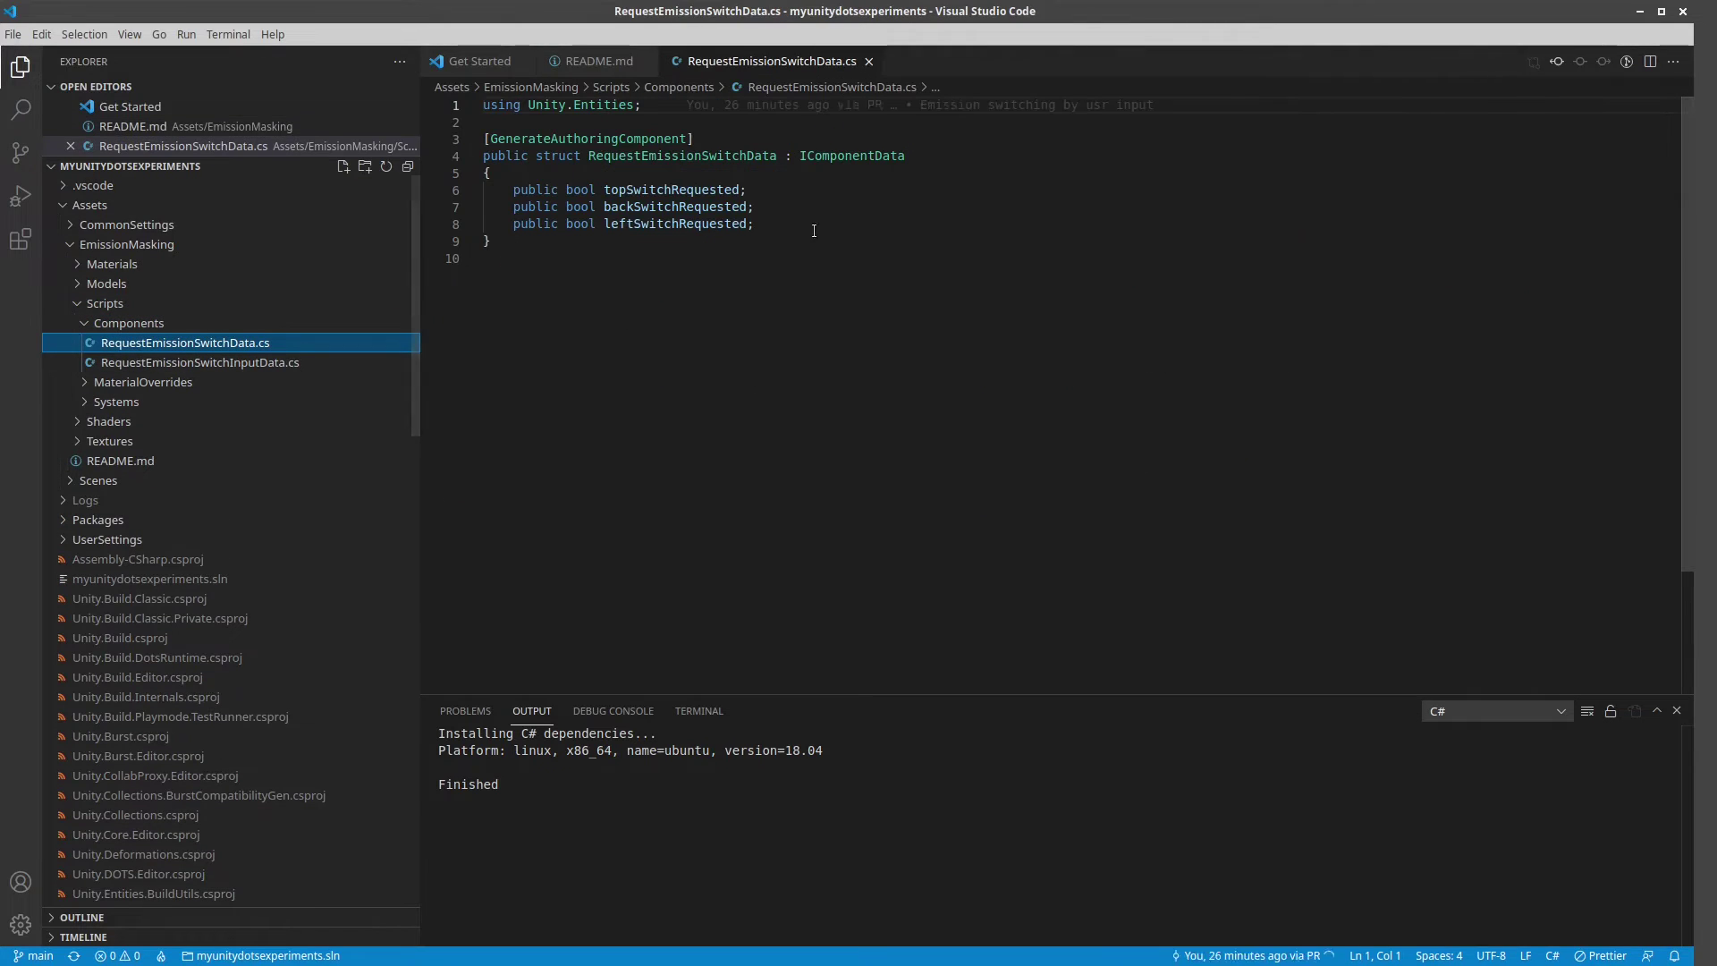
# Open RequestEmissionSwitchInputData.cs and review its top, back and left switch key code fields
pyautogui.click(185, 362)
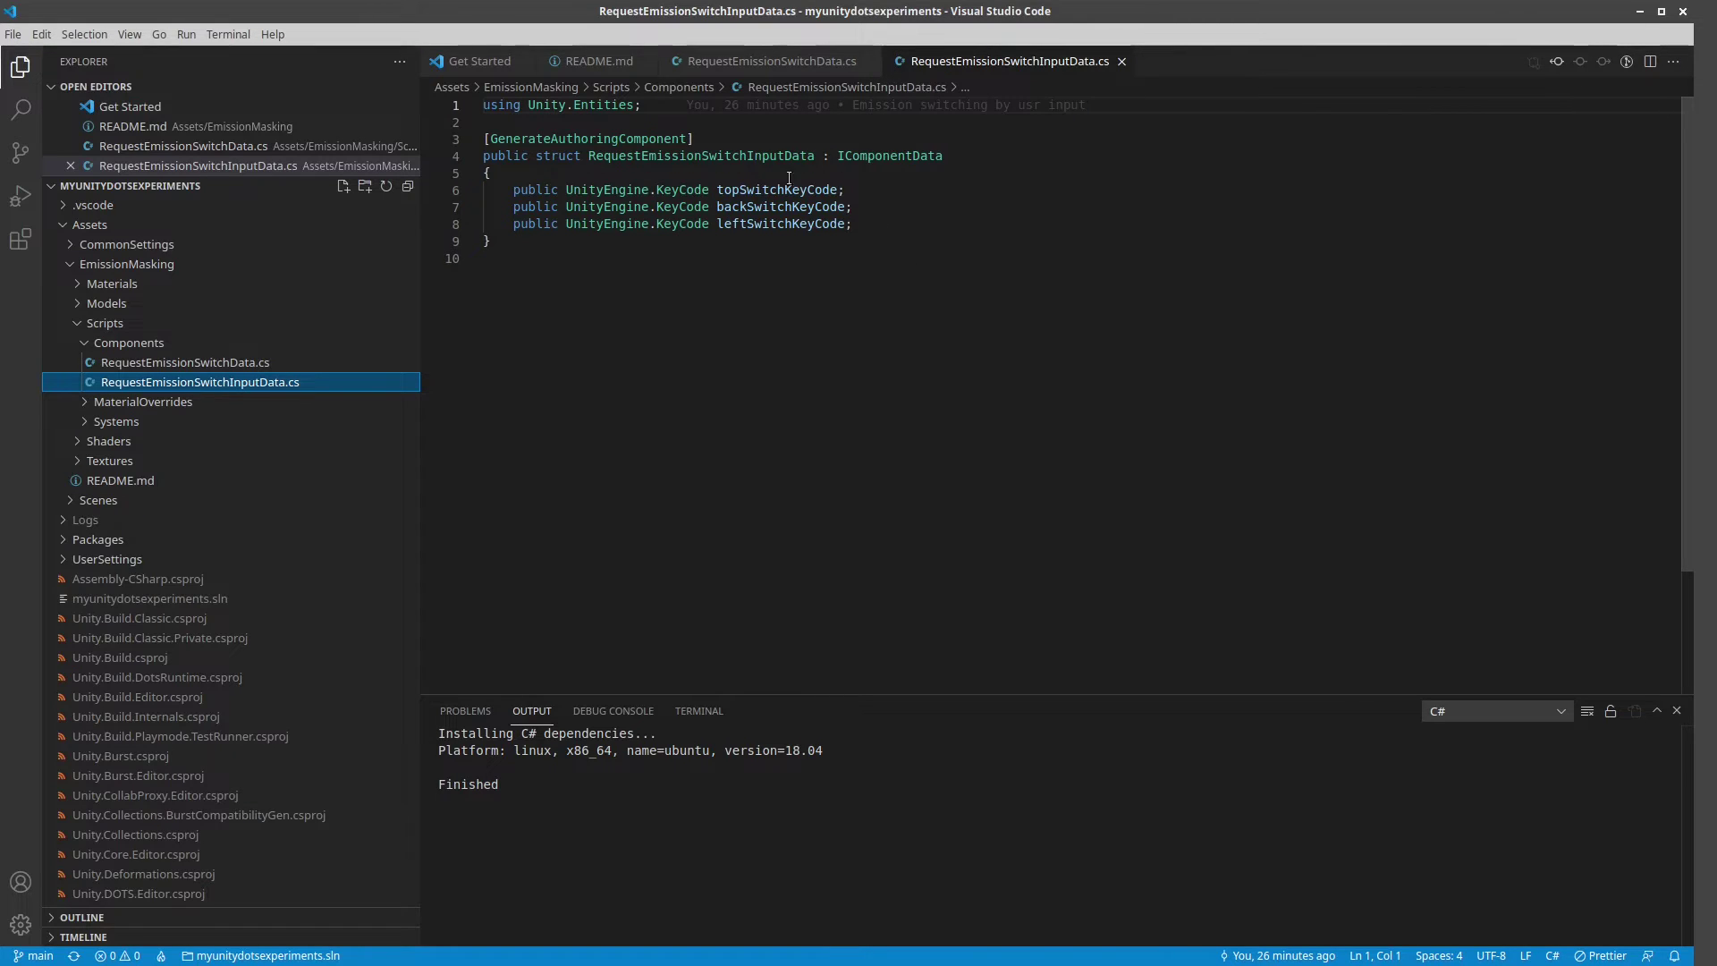
pyautogui.click(762, 190)
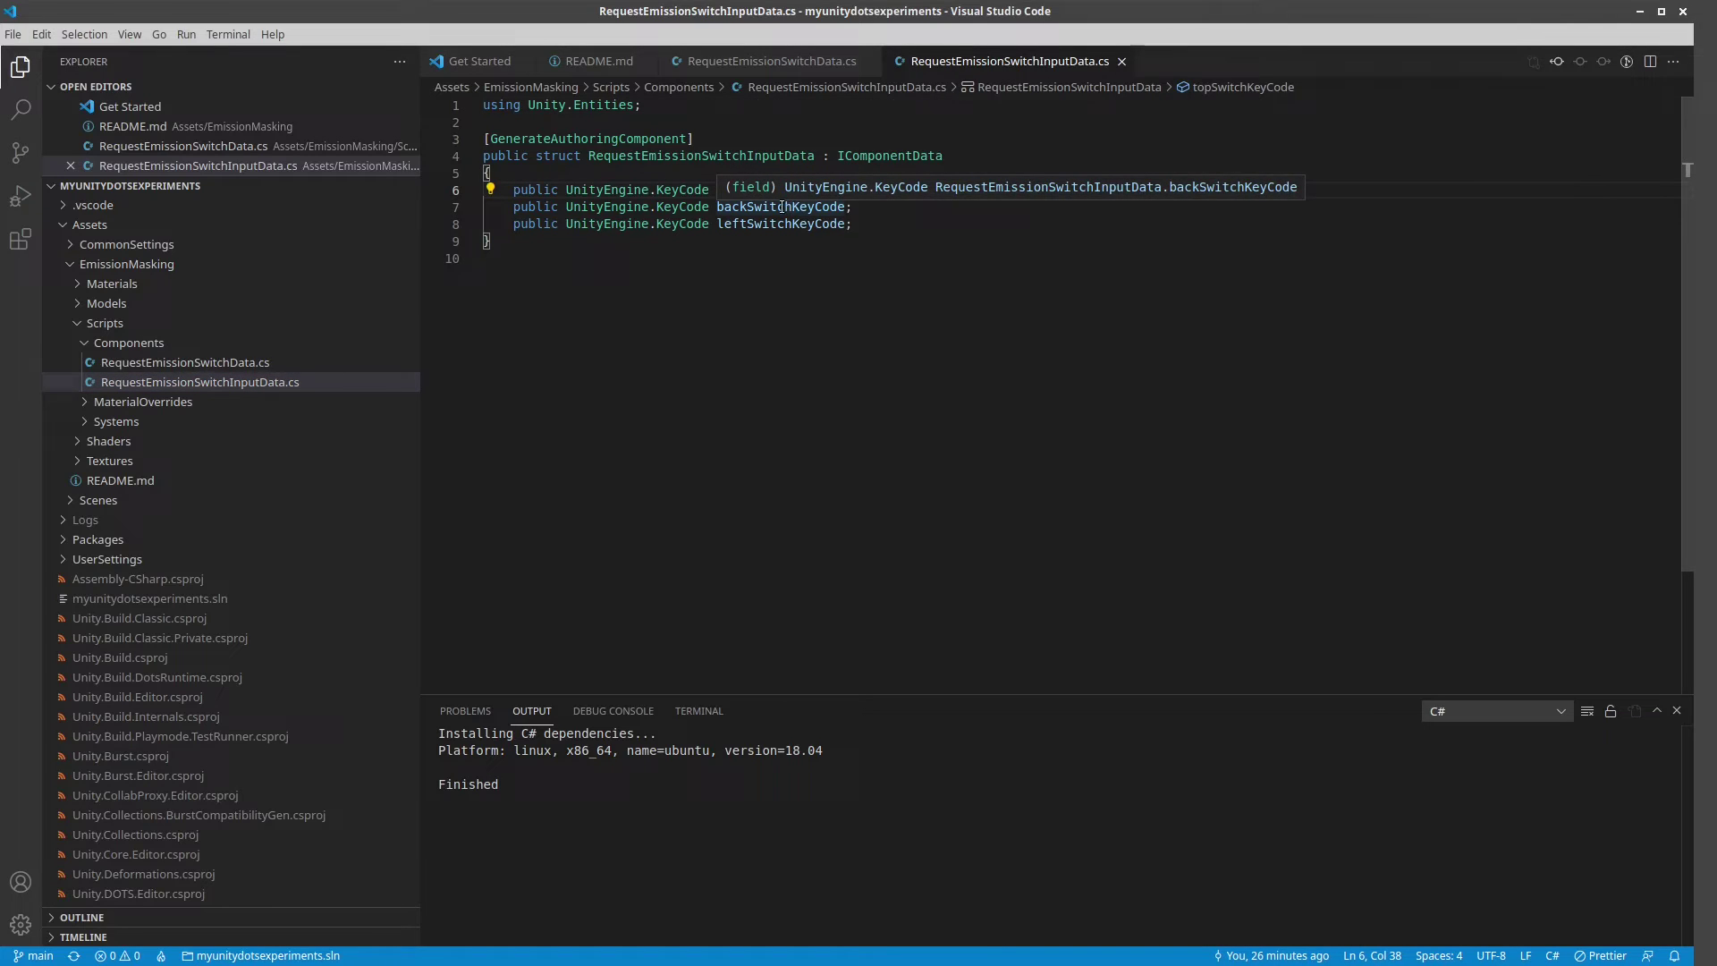
pyautogui.click(783, 206)
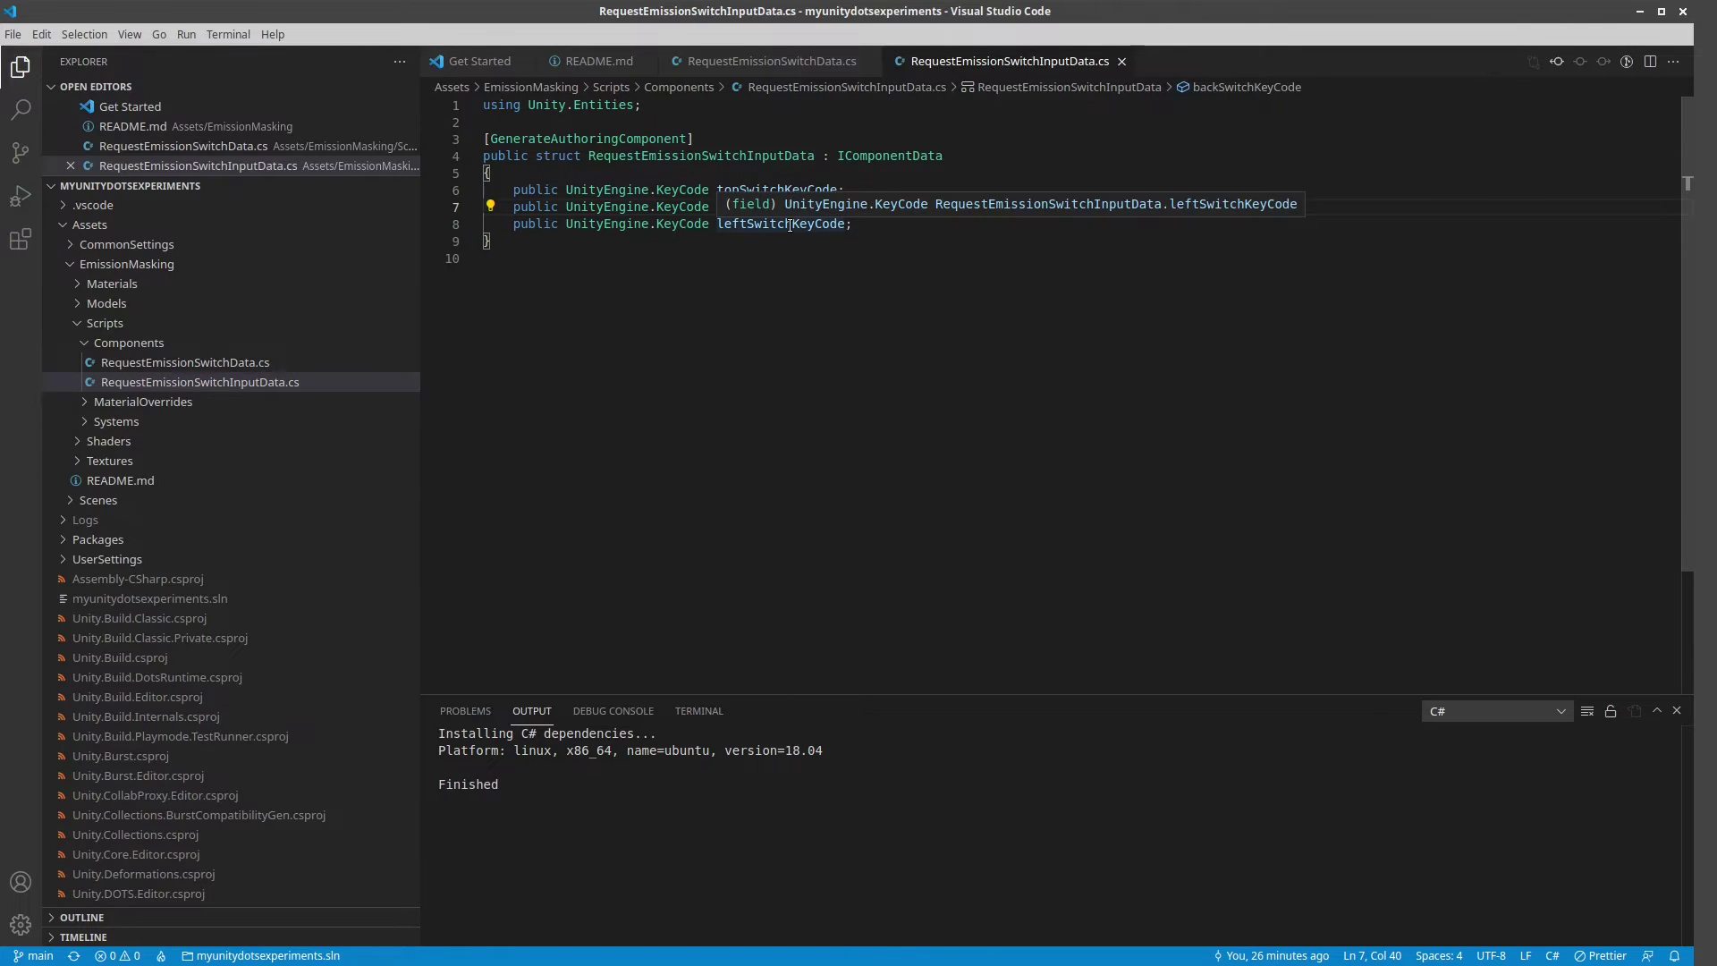
pyautogui.click(791, 224)
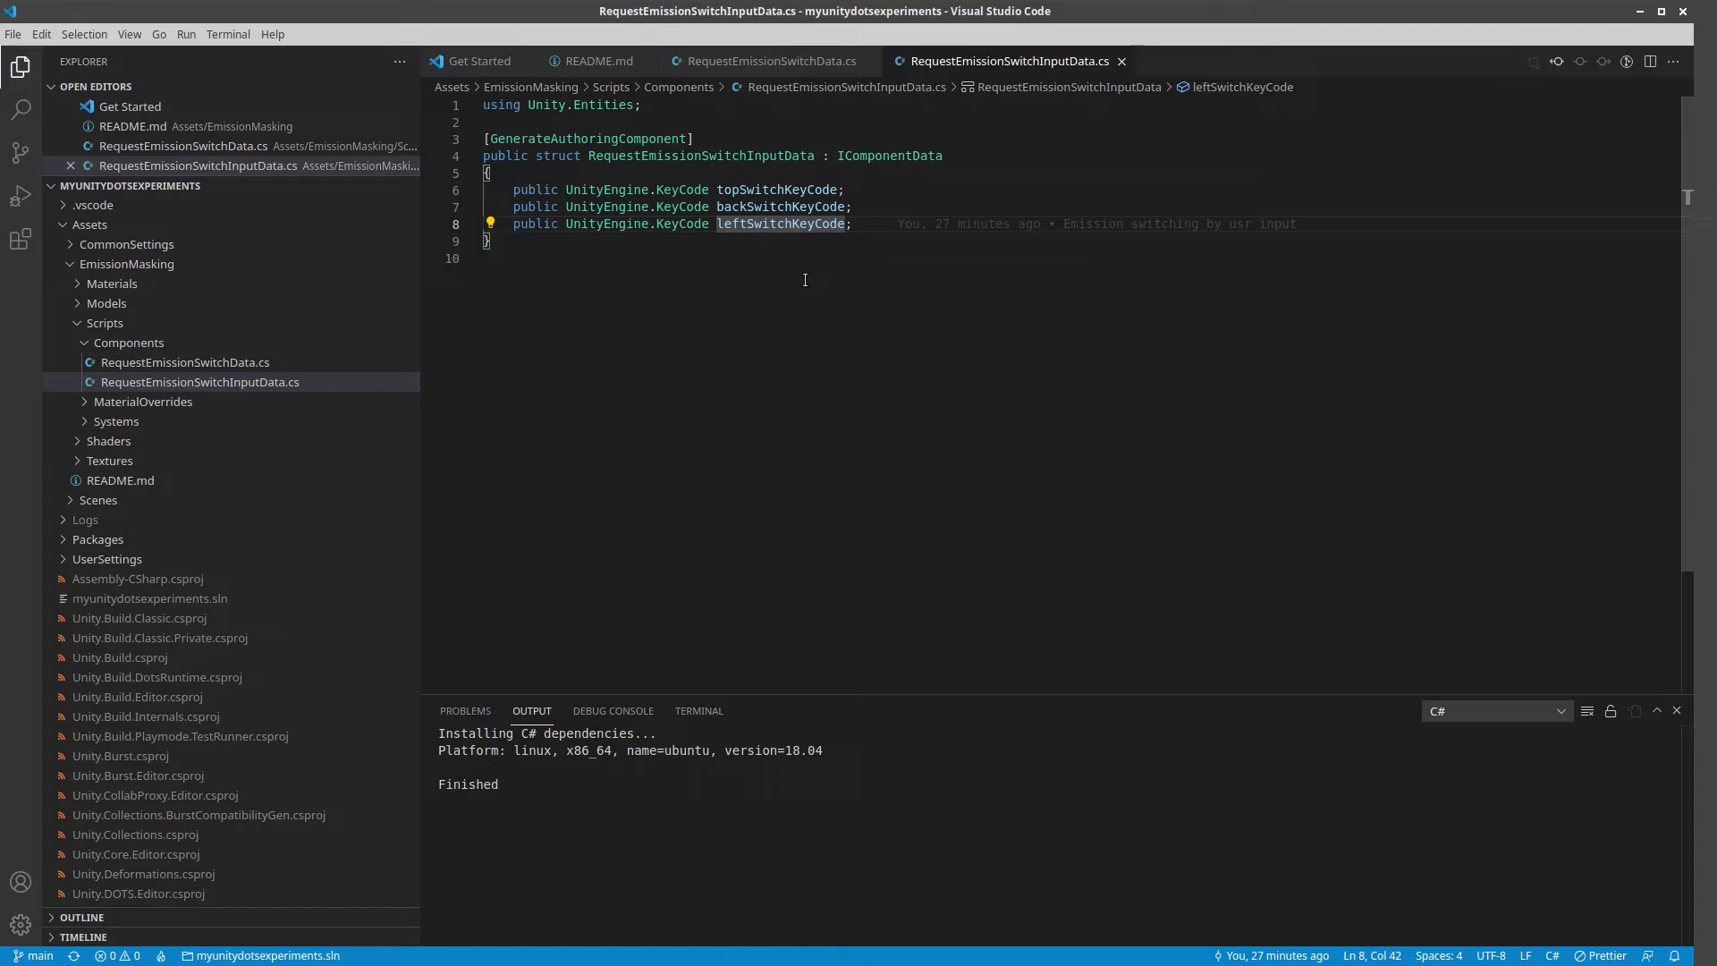
# Return to RequestEmissionSwitchData, then open RequestEmissionSwitchSystem.cs from Systems
pyautogui.click(785, 61)
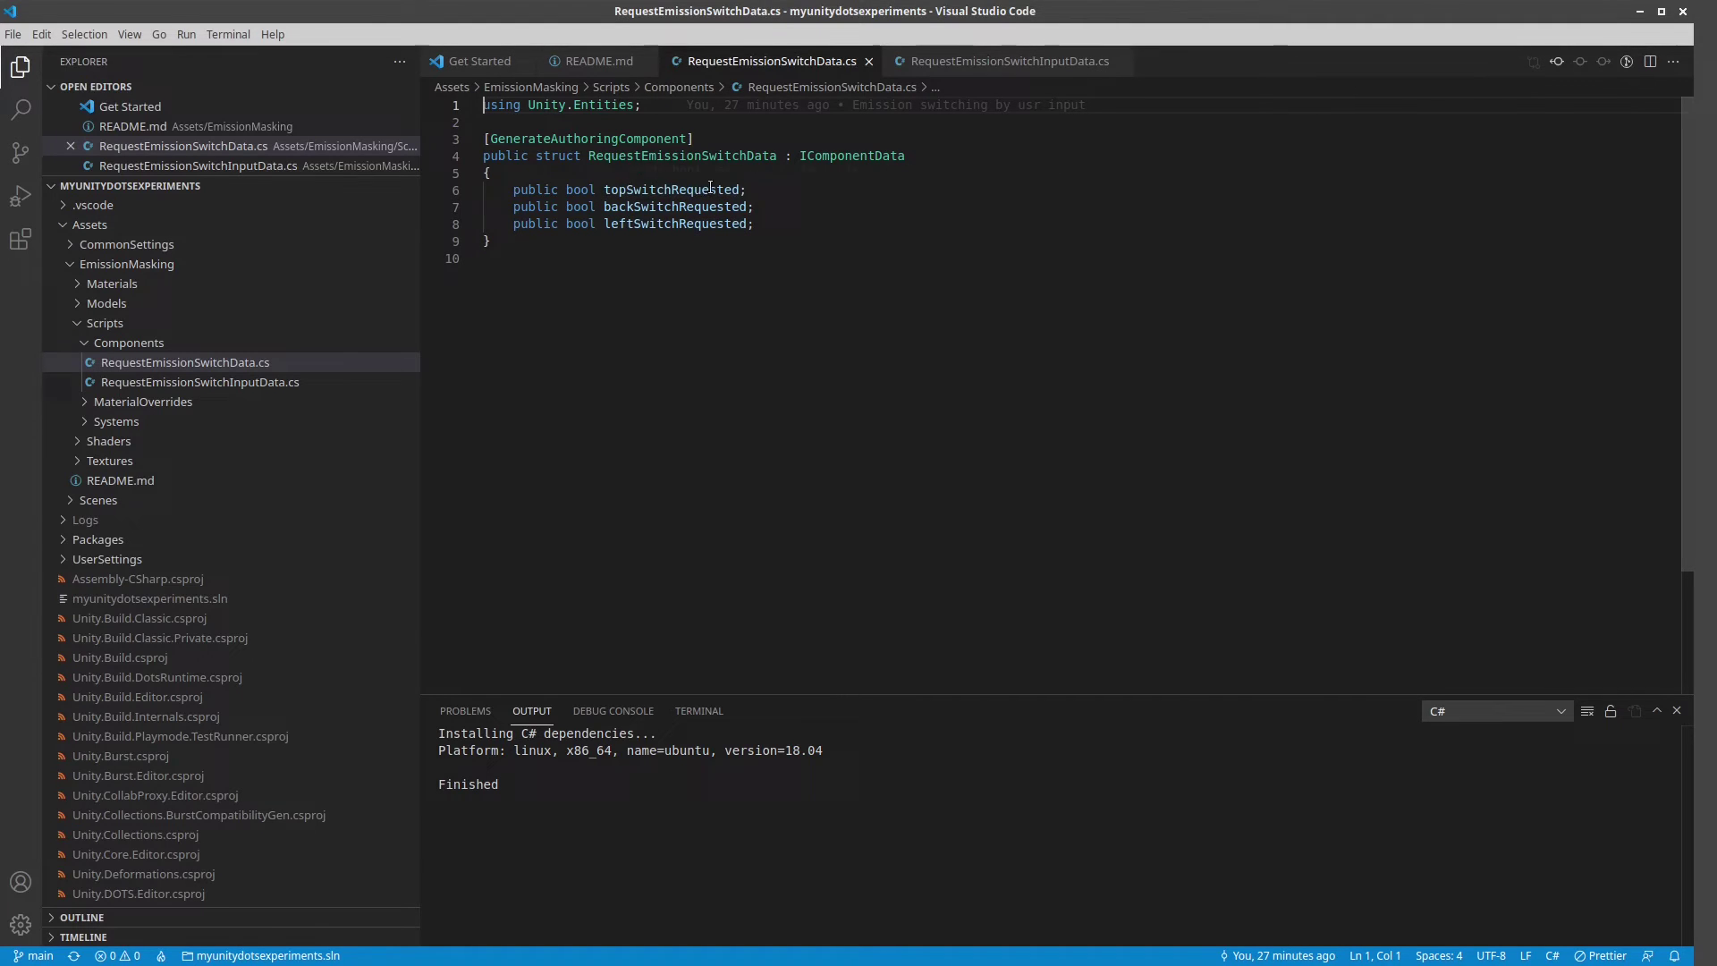
pyautogui.moveTo(142, 410)
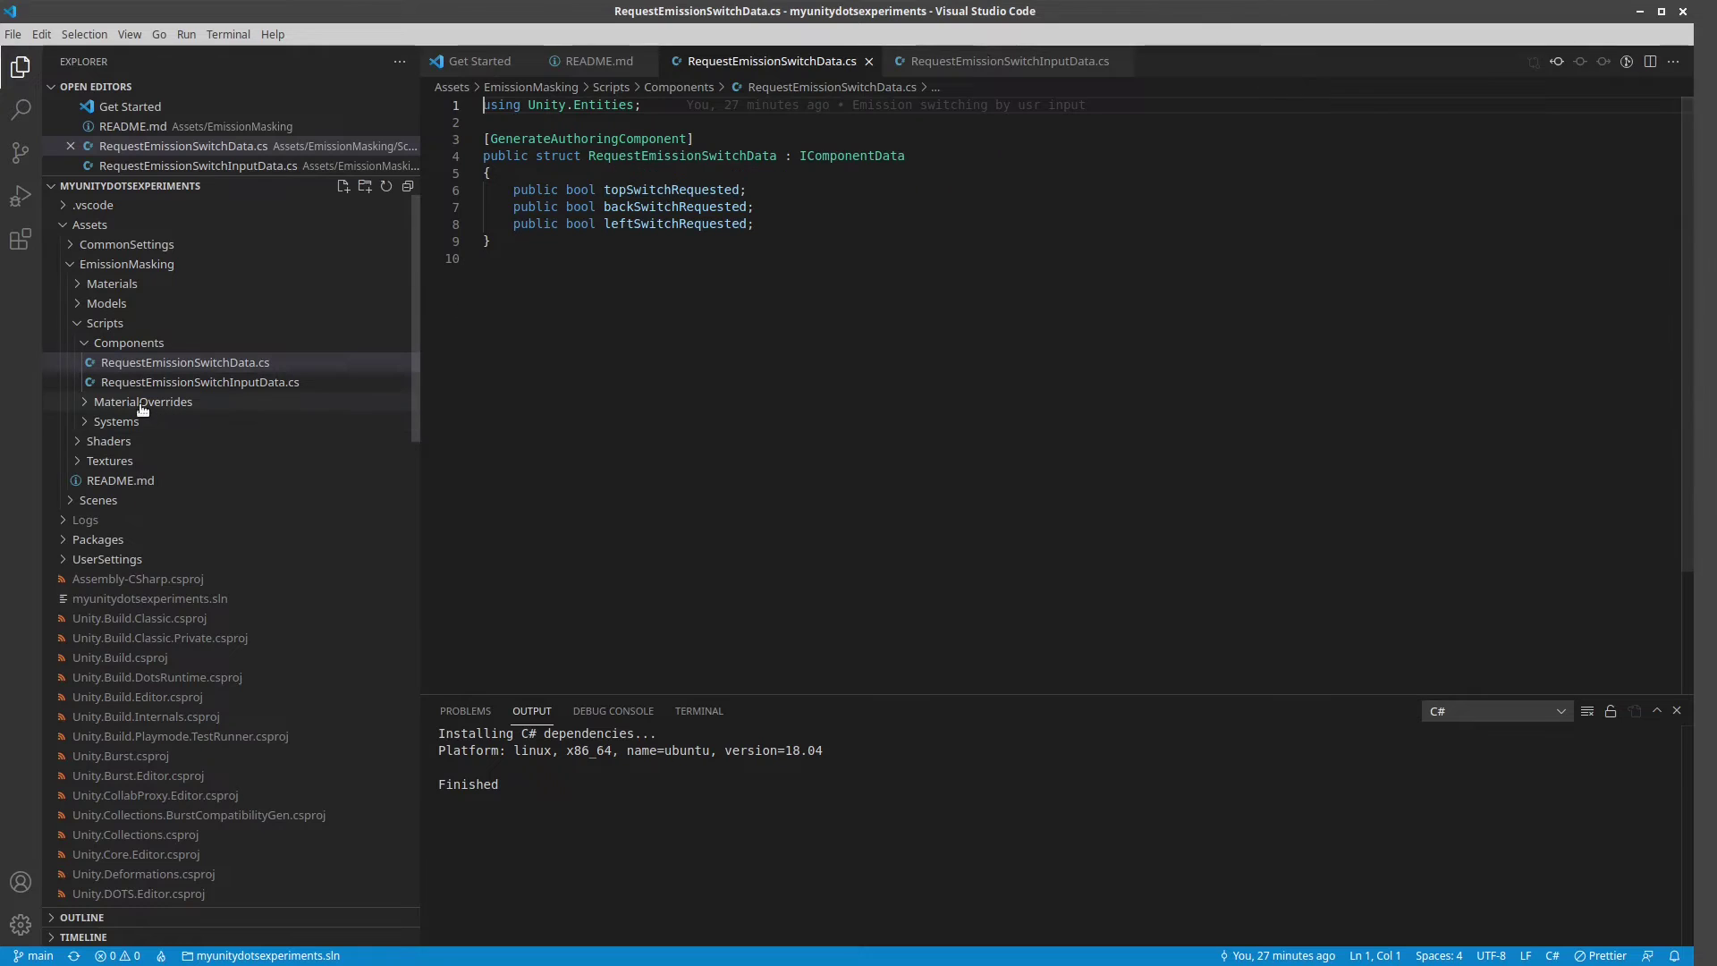
pyautogui.click(134, 422)
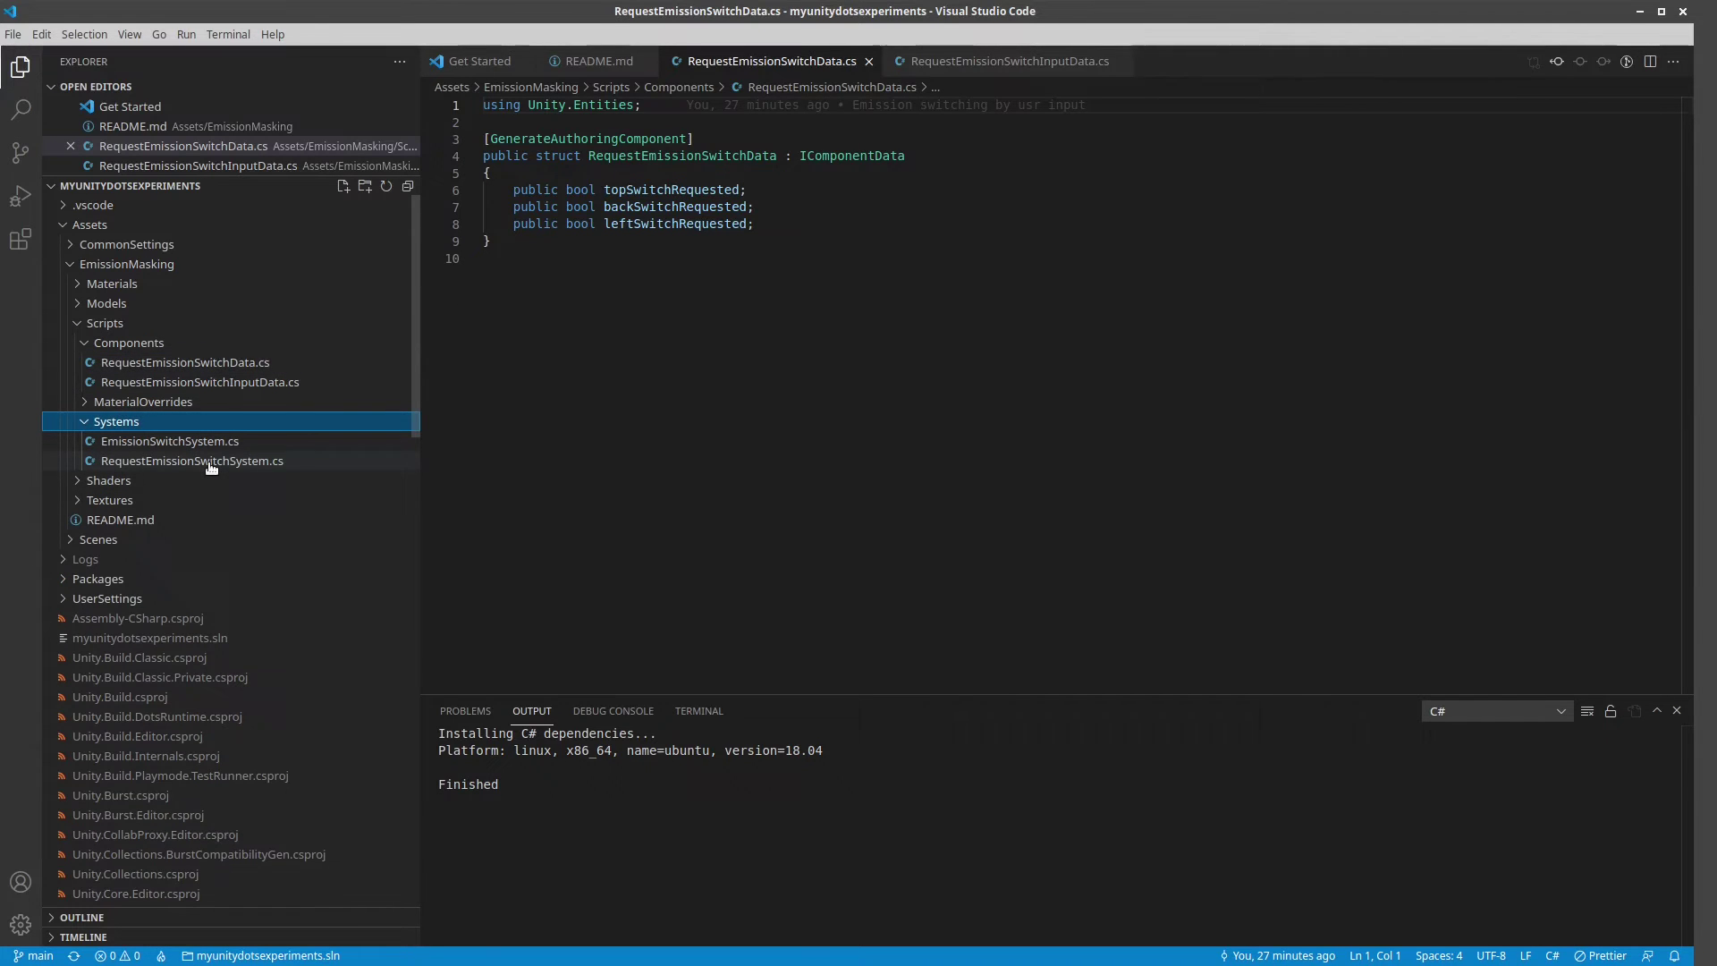
pyautogui.click(211, 462)
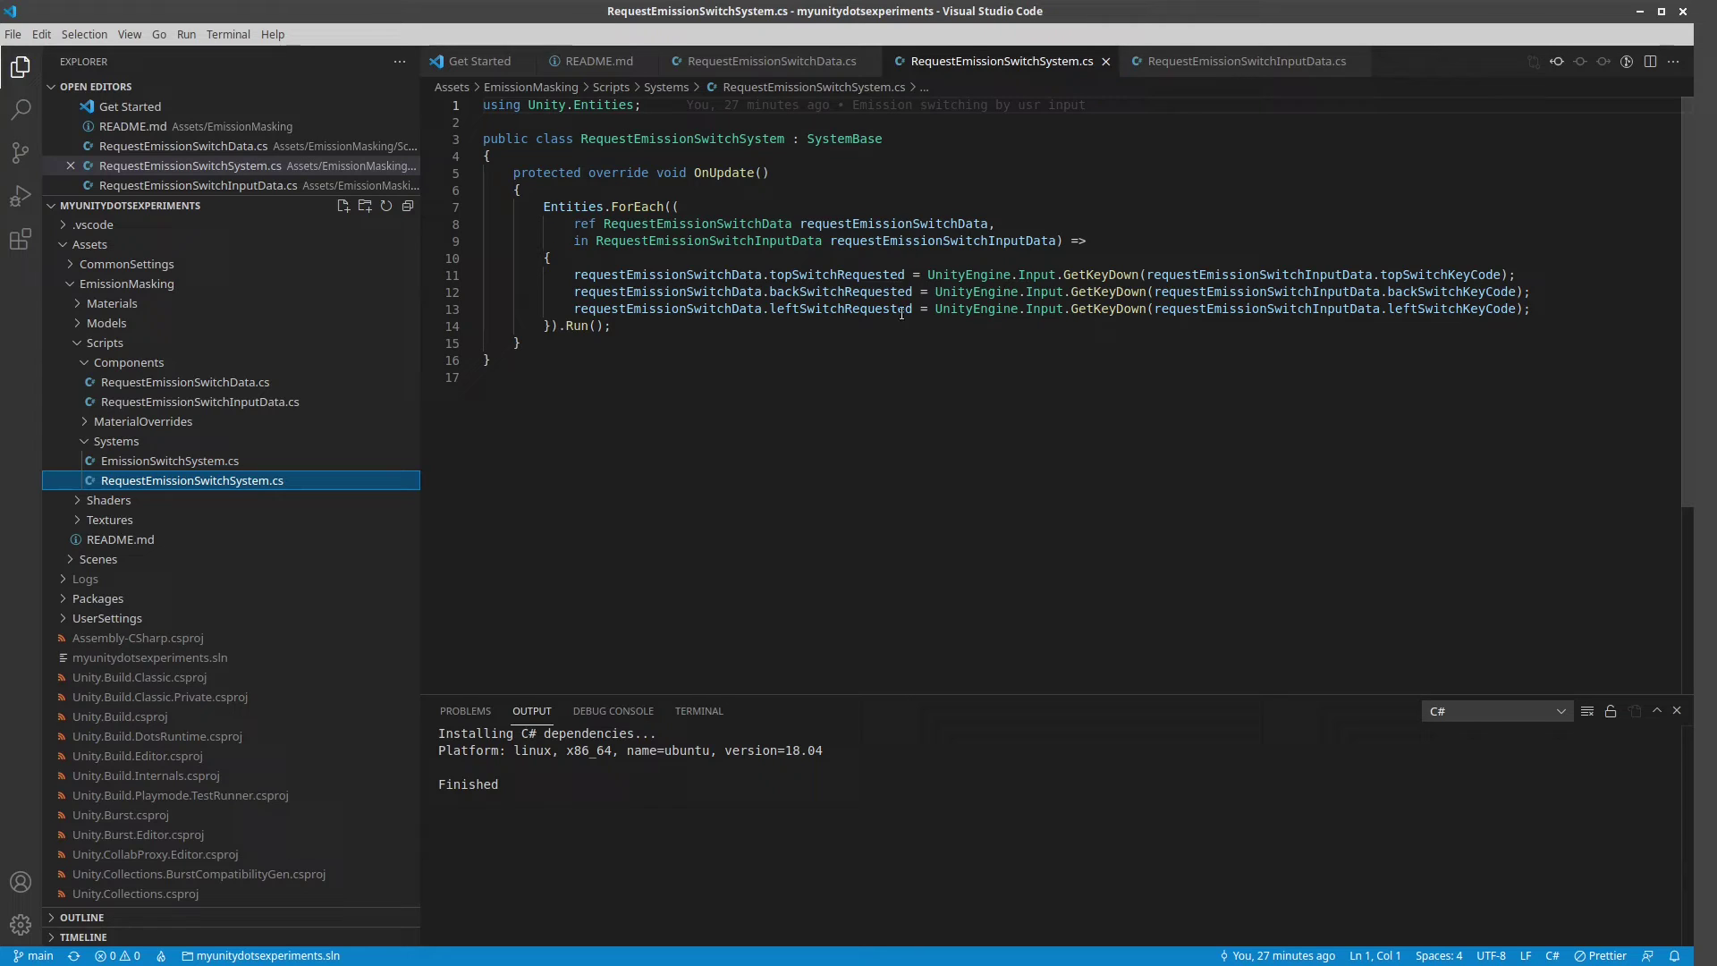
# Review the topSwitchKeyCode lookup on line 11, then open EmissionSwitchSystem.cs
pyautogui.click(1438, 277)
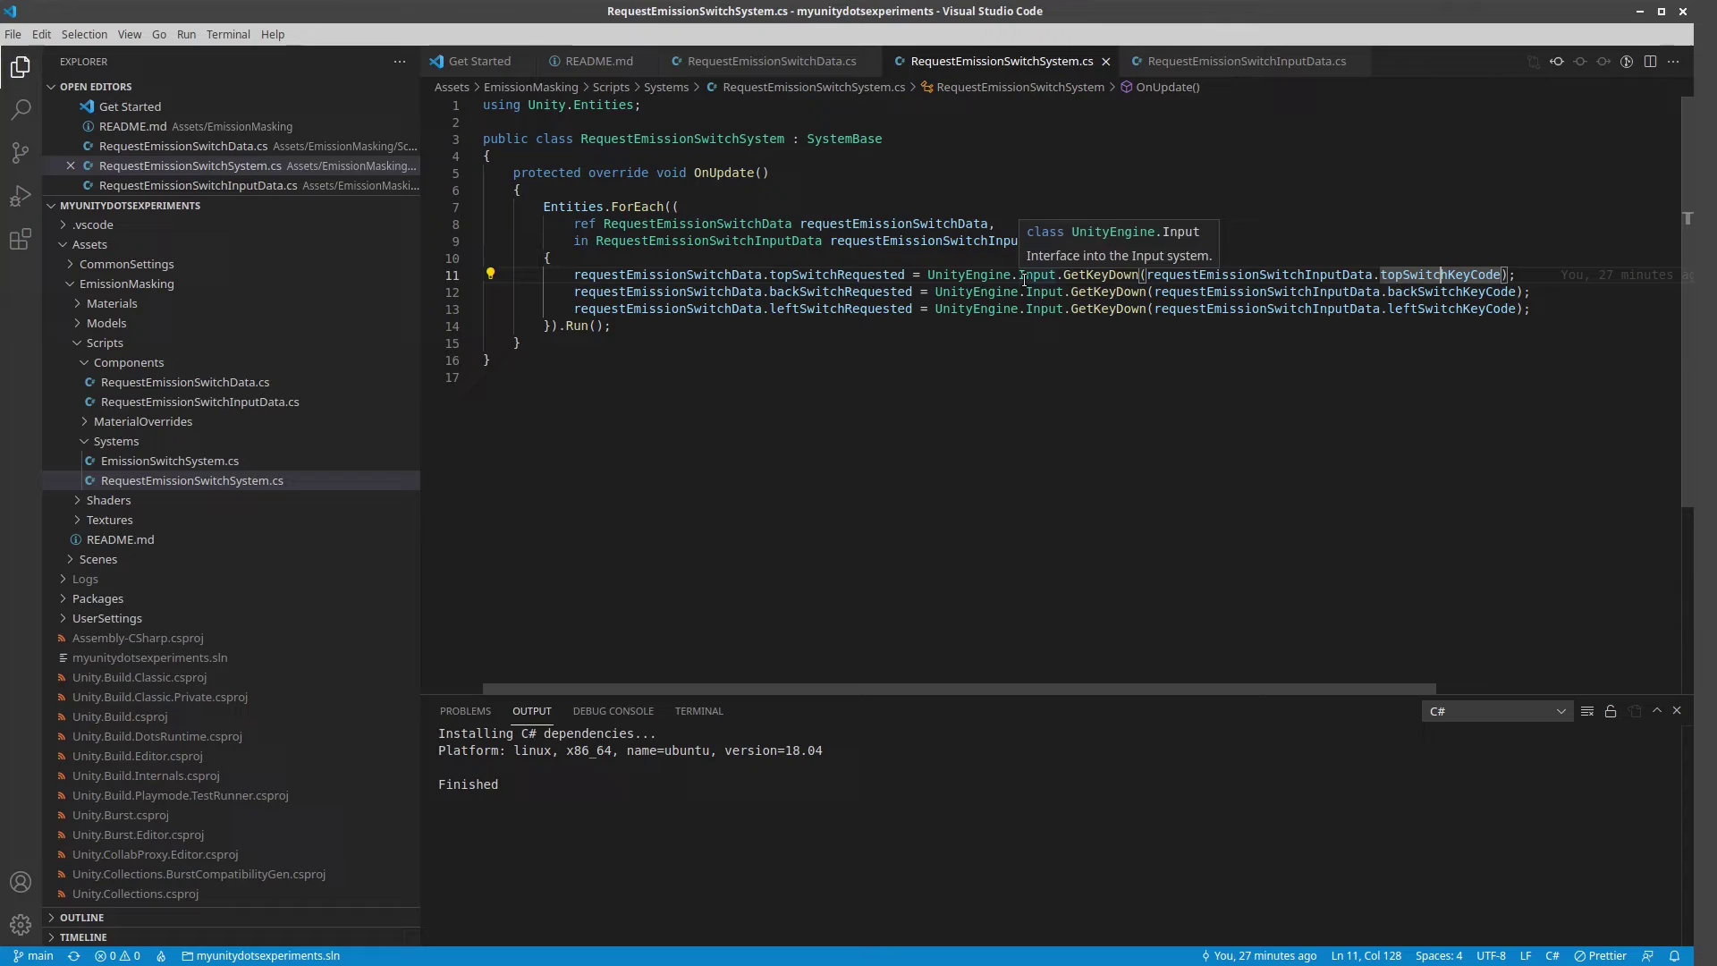
pyautogui.click(845, 277)
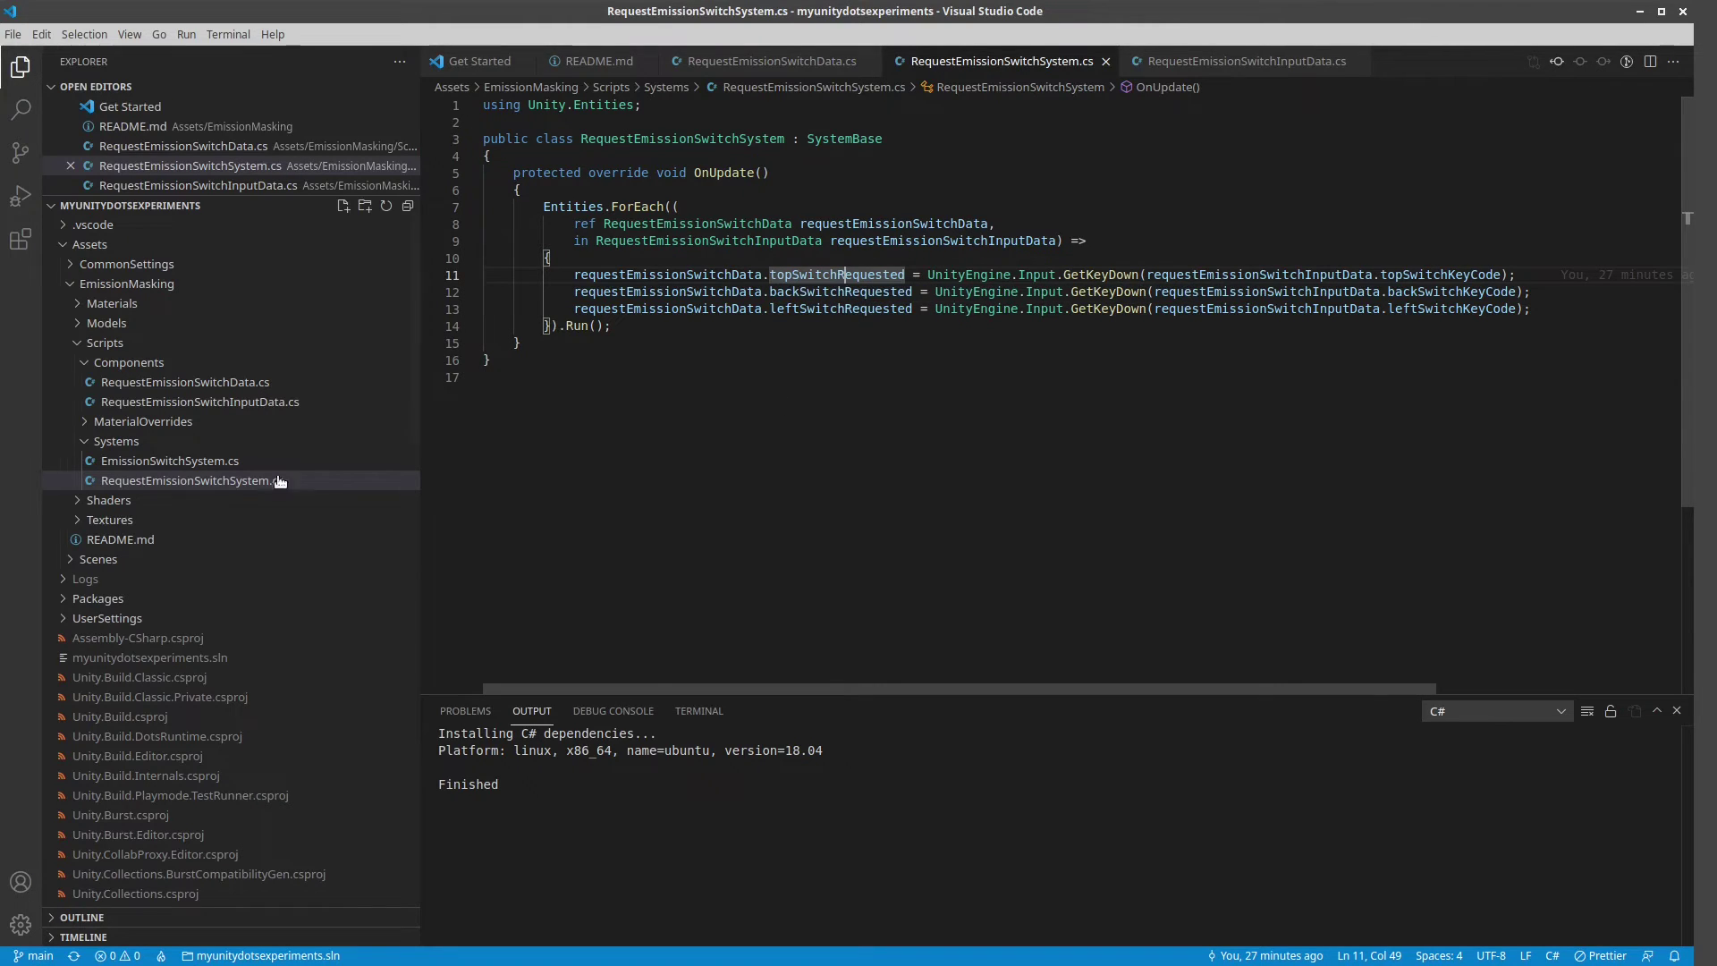
pyautogui.moveTo(169, 459)
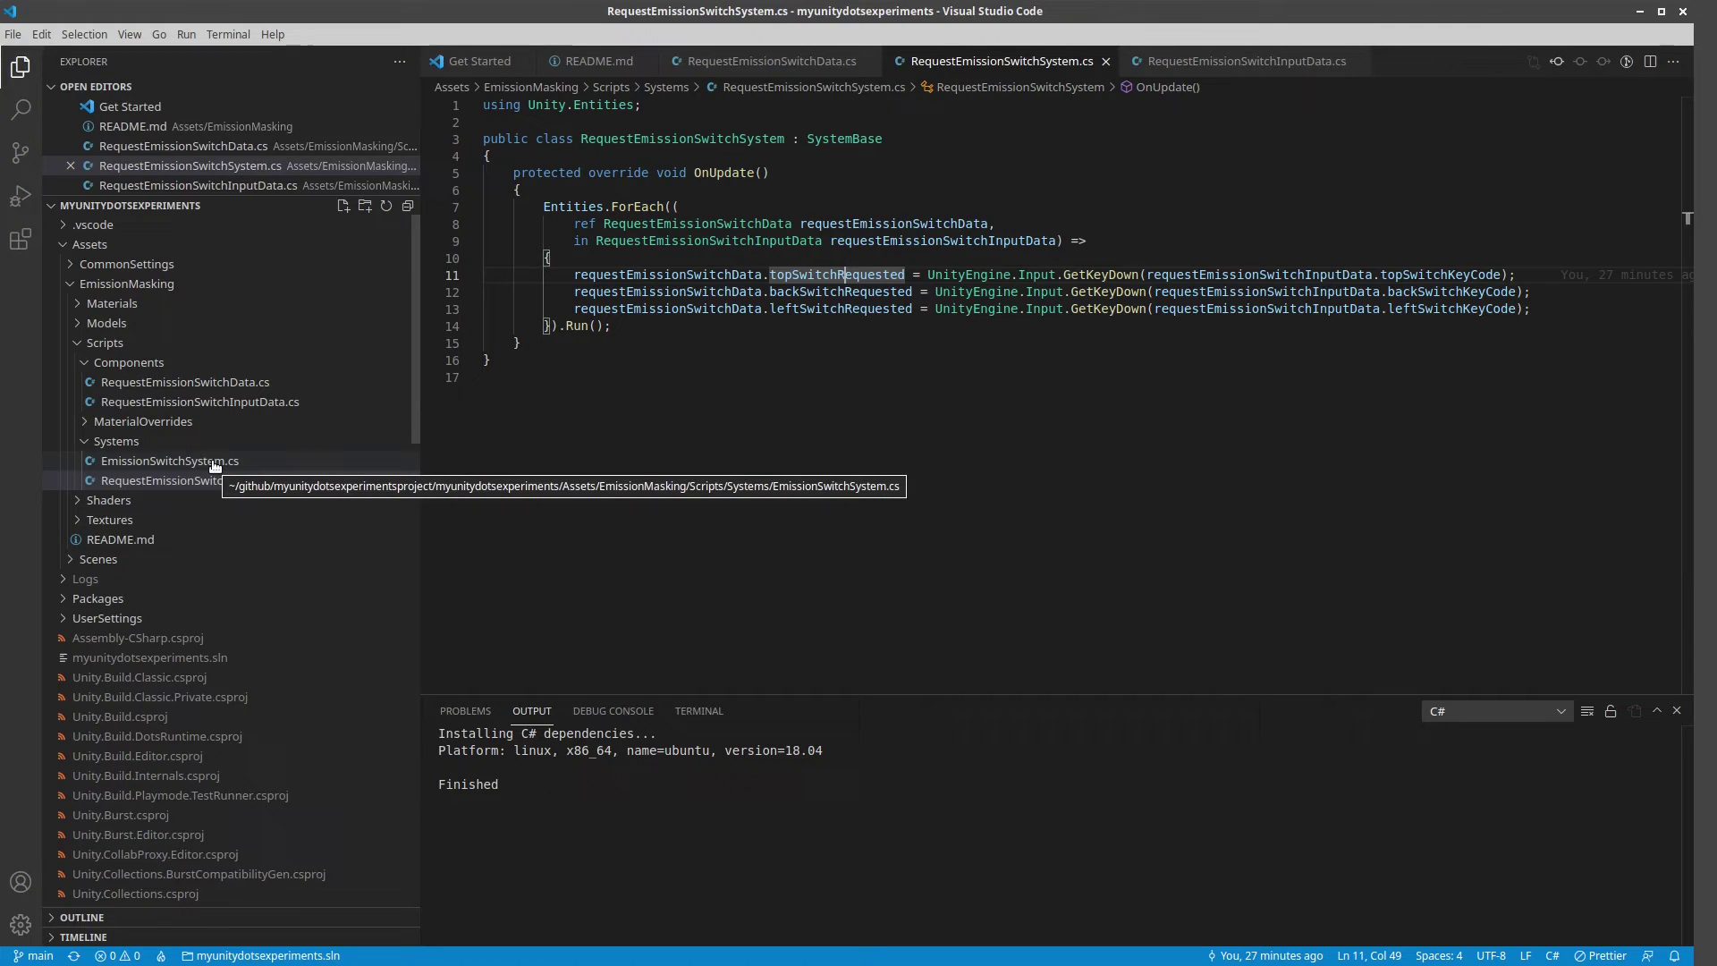
pyautogui.click(214, 463)
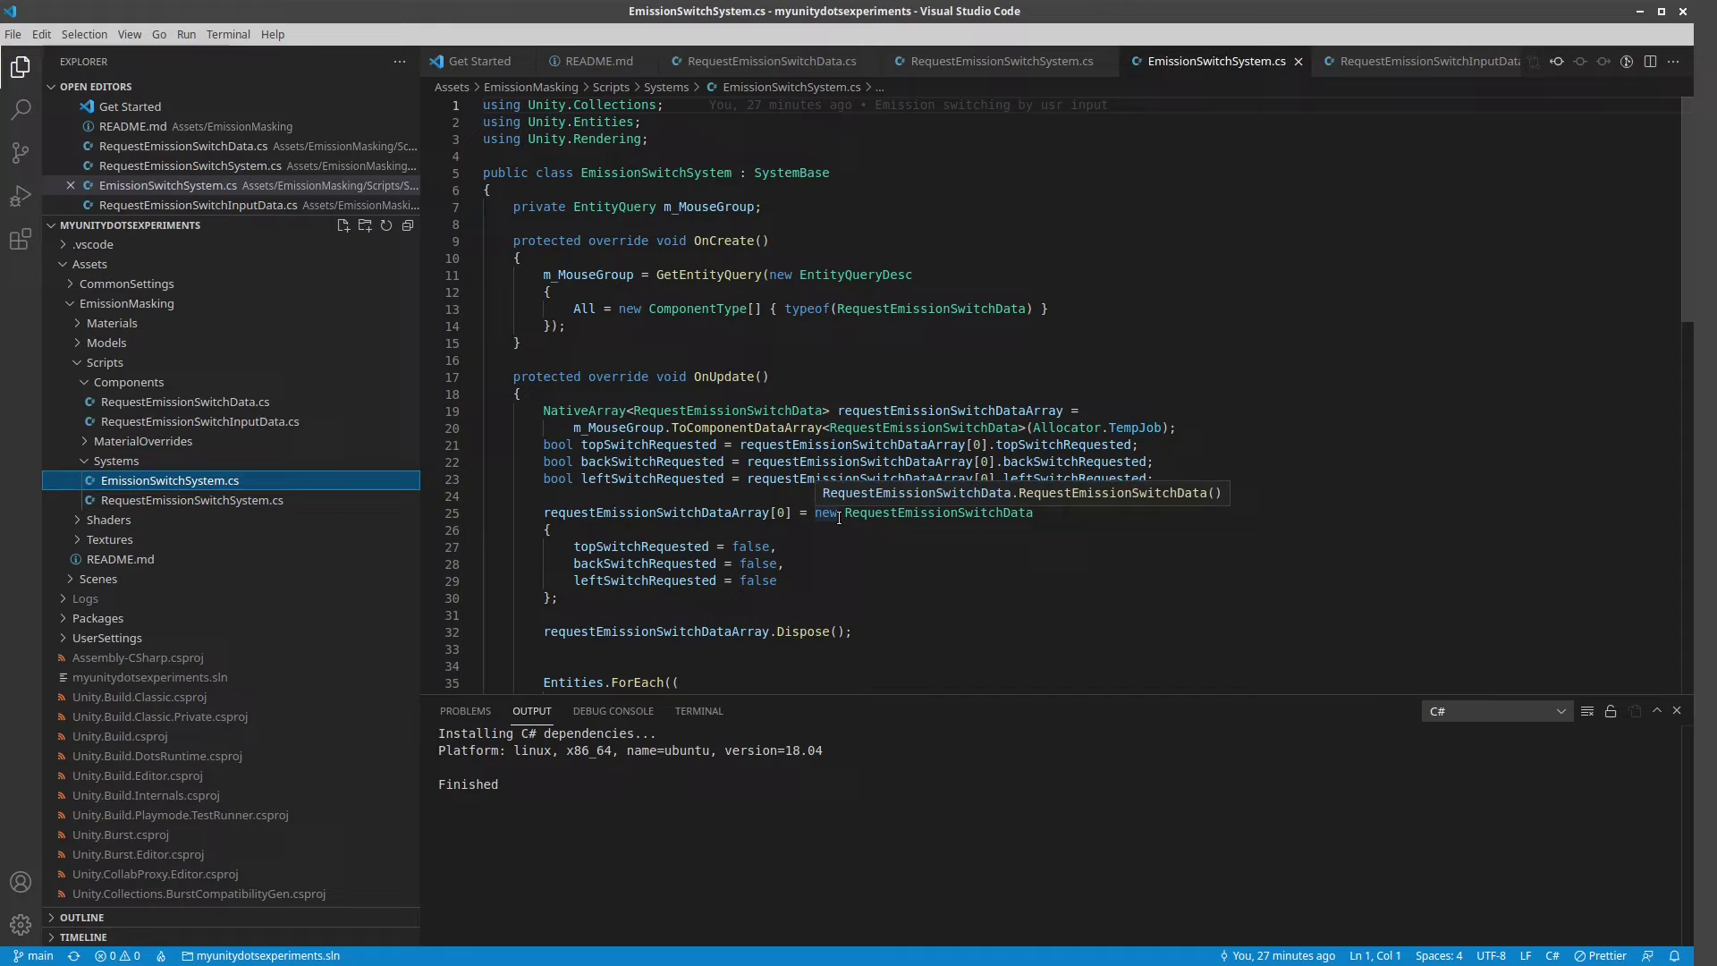
# Scroll through EmissionSwitchSystem's emission override toggling code
pyautogui.scroll(-3, 1040, 544)
pyautogui.scroll(-1, 894, 402)
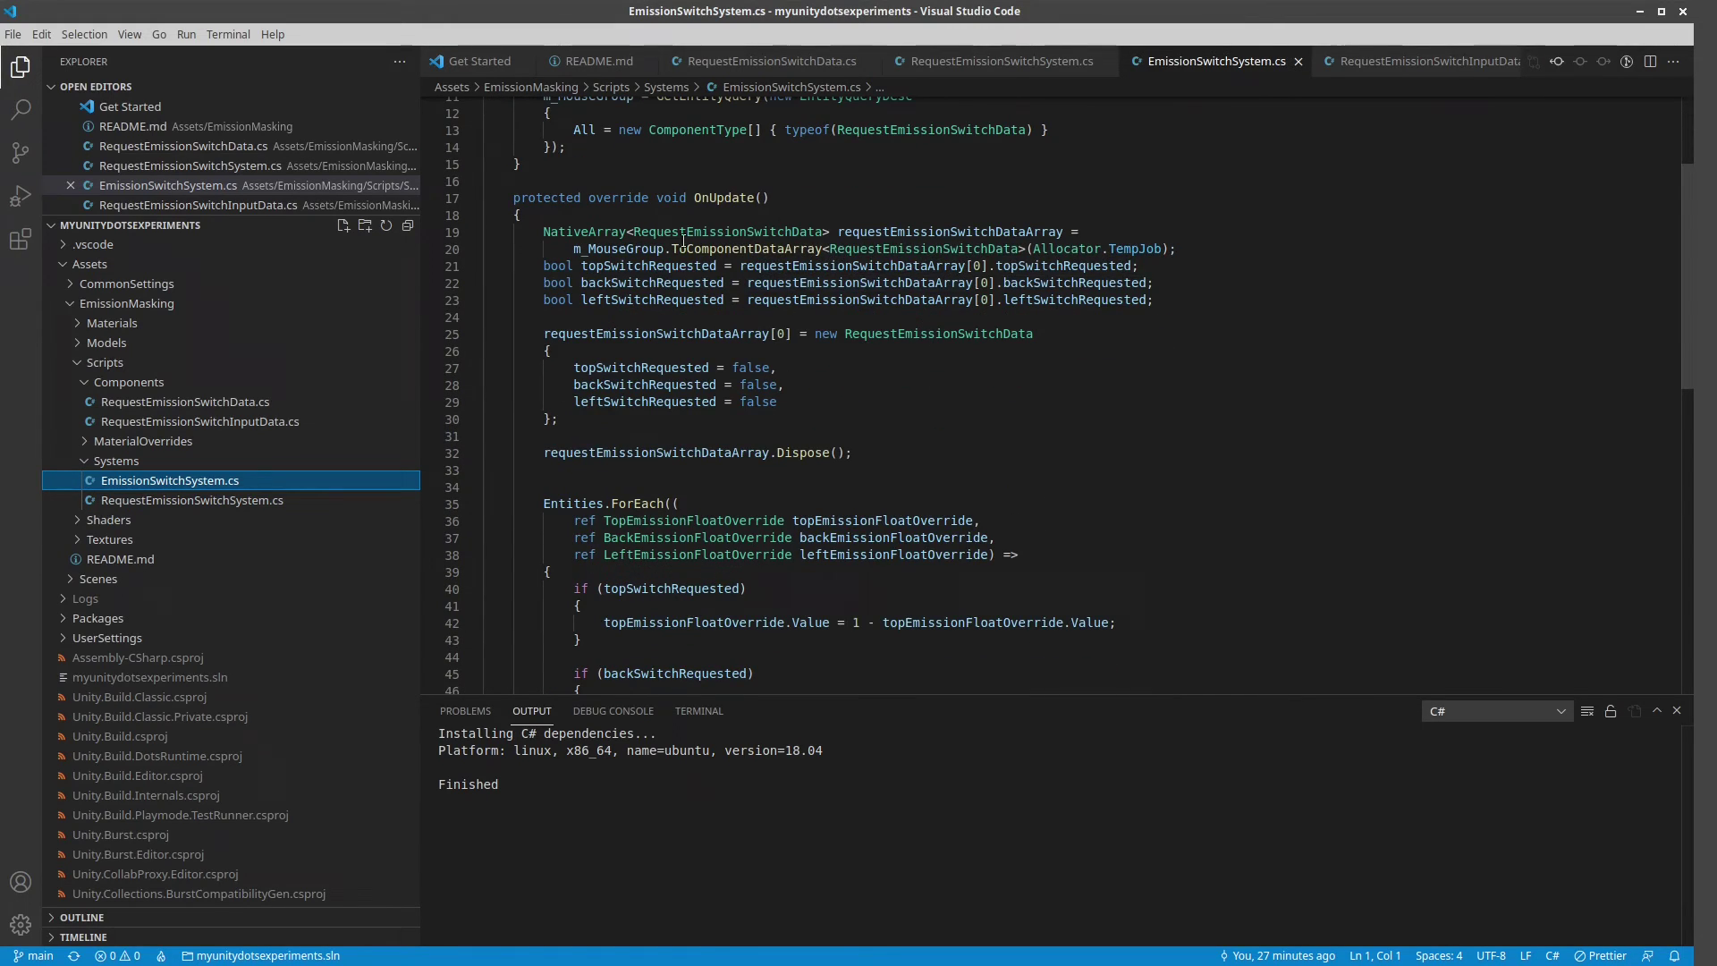
pyautogui.scroll(-2, 902, 389)
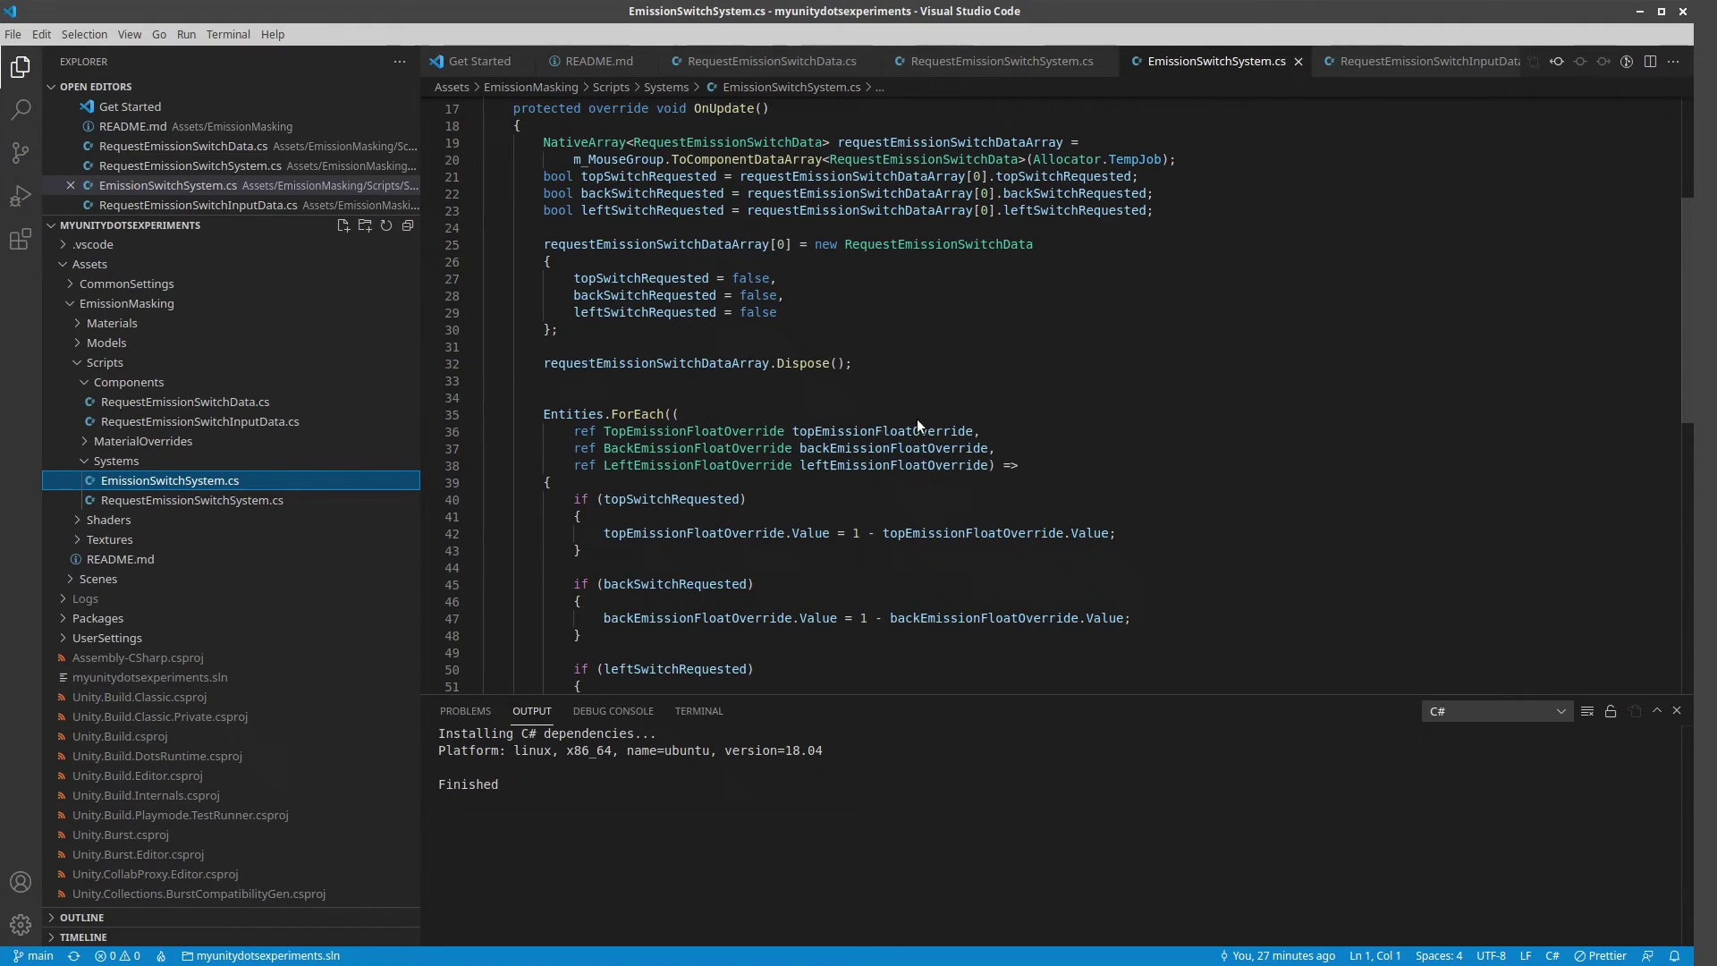
pyautogui.scroll(-2, 921, 427)
pyautogui.scroll(-2, 932, 414)
pyautogui.scroll(3, 931, 415)
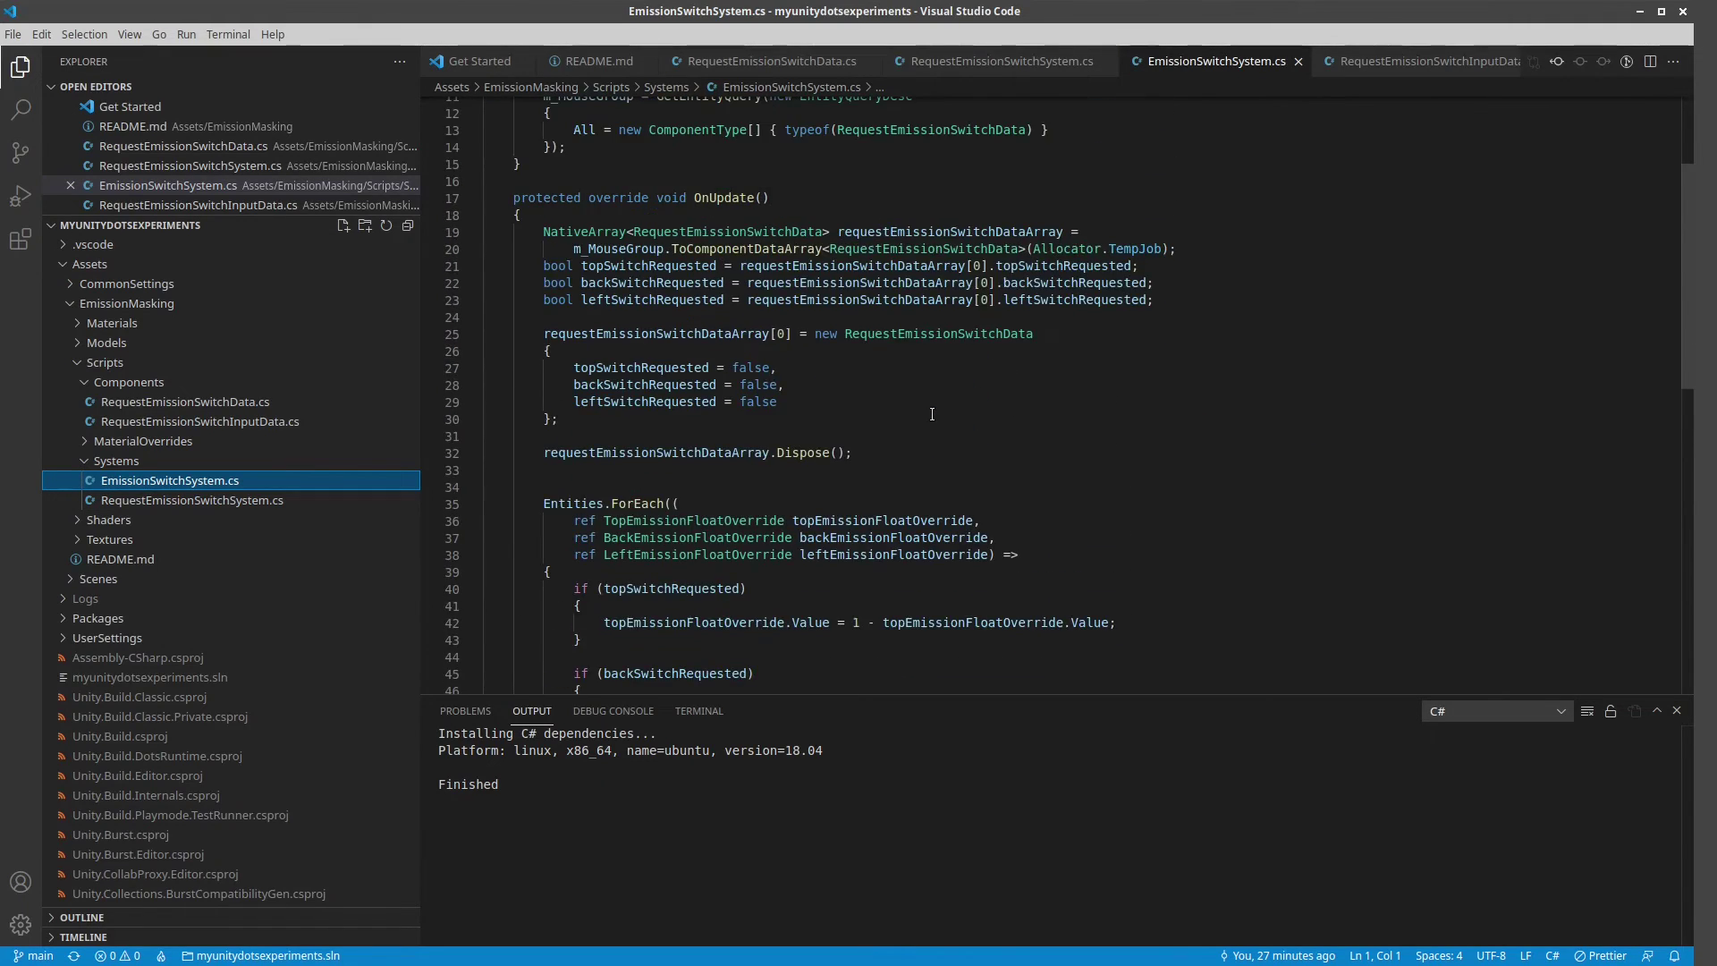
pyautogui.scroll(-1, 932, 414)
pyautogui.scroll(-2, 932, 414)
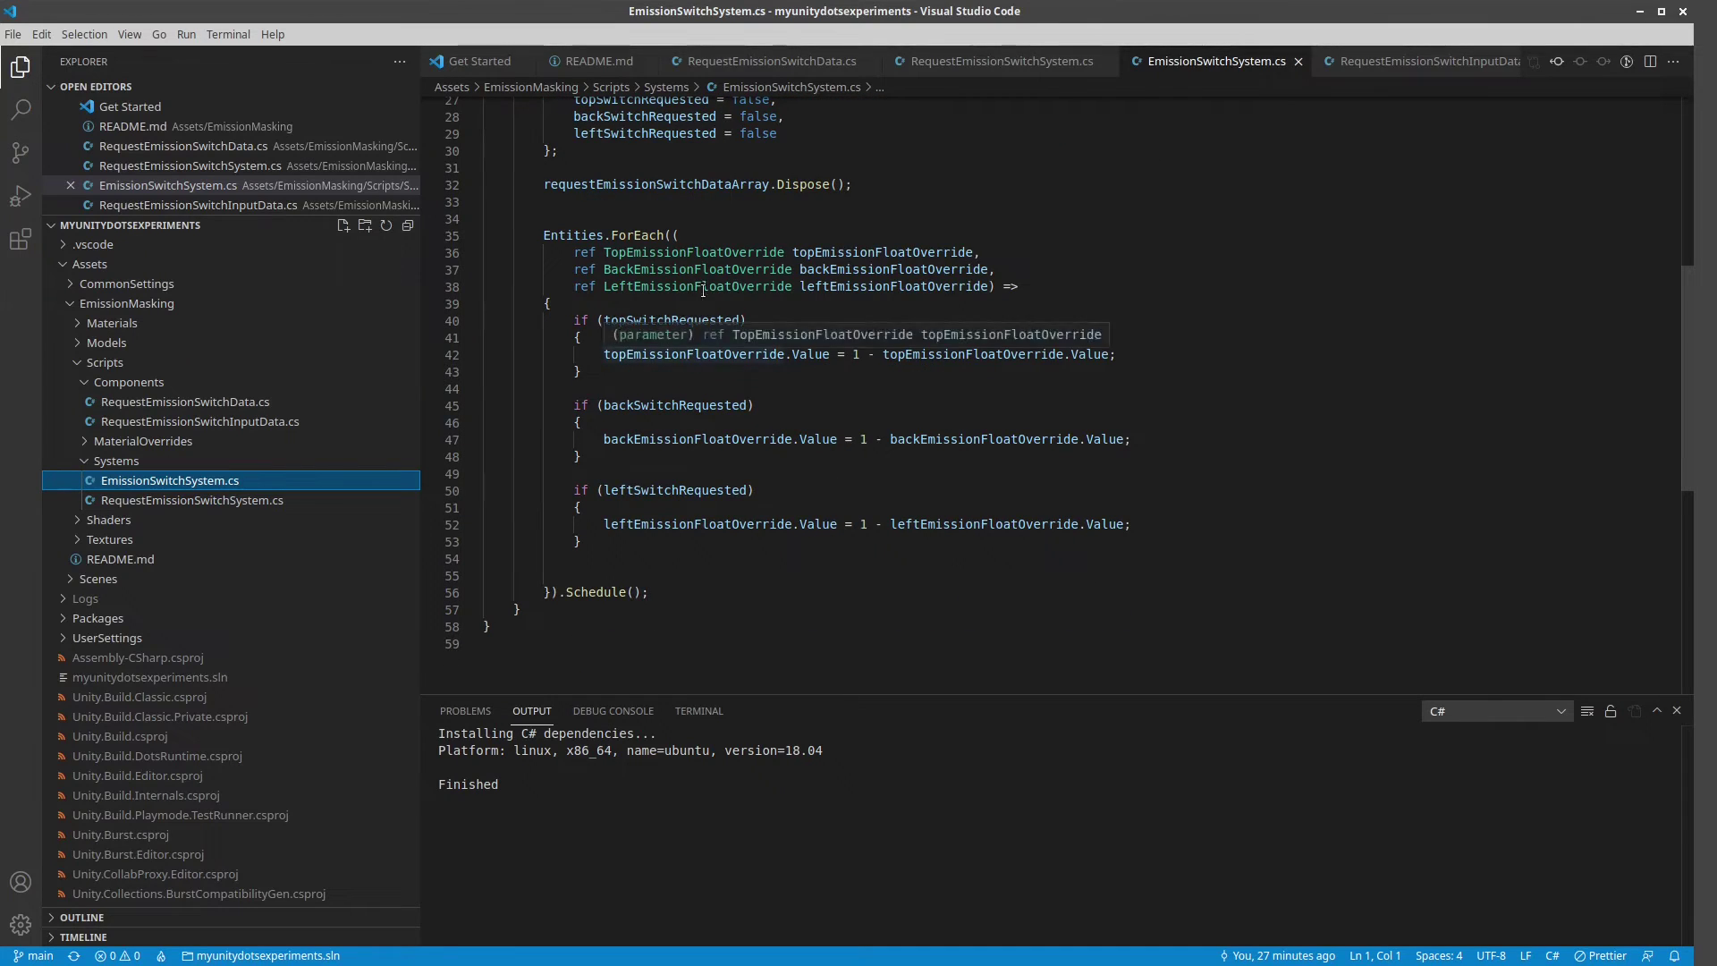
# Point out the Back and Left emission float overrides and expand the MaterialOverrides folder
pyautogui.moveTo(694, 252)
pyautogui.click(636, 255)
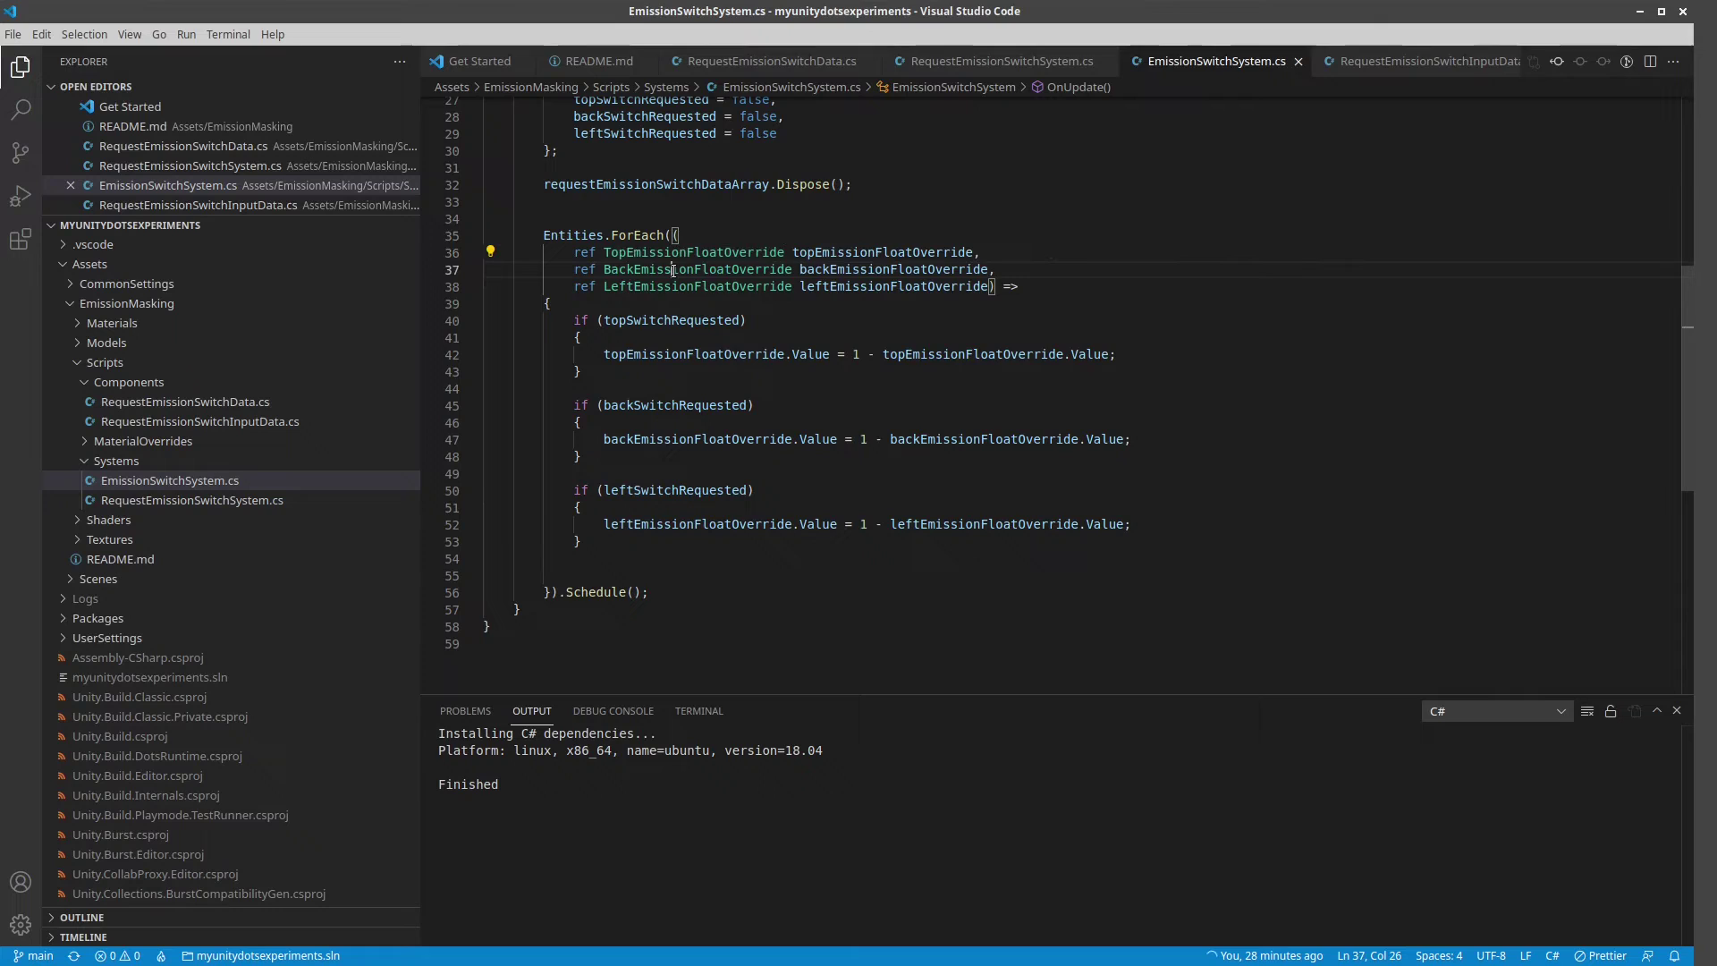
pyautogui.click(661, 271)
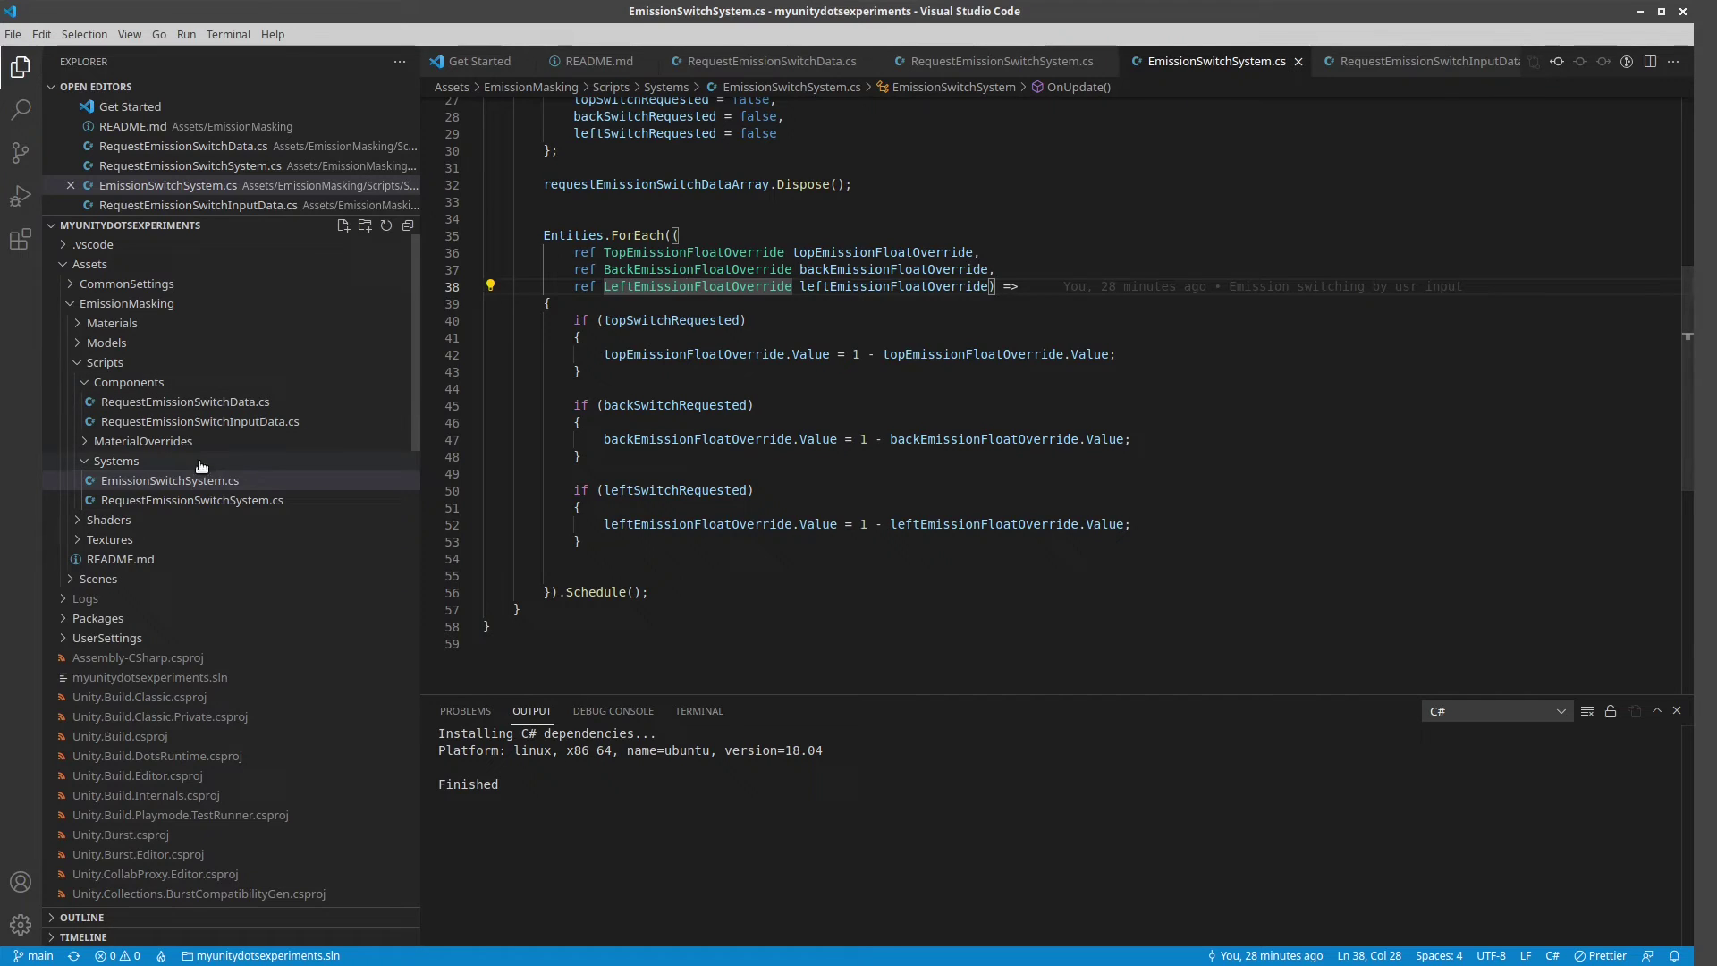
pyautogui.click(84, 442)
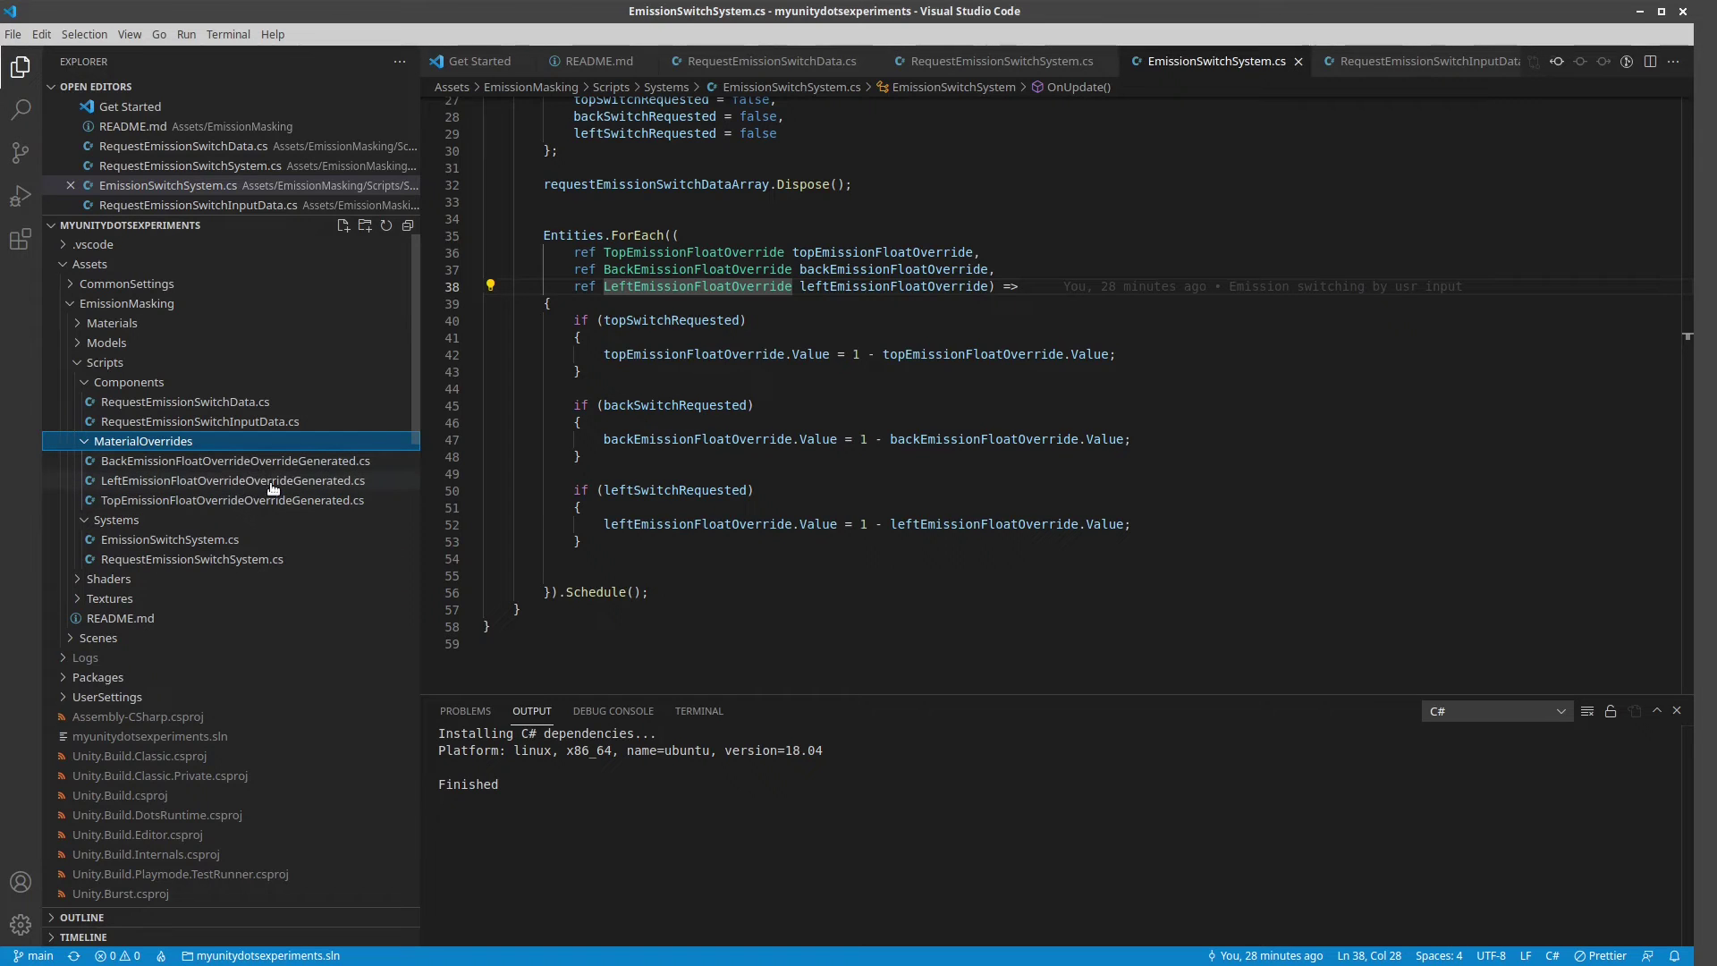
pyautogui.hotkey('alt', 'Tab')
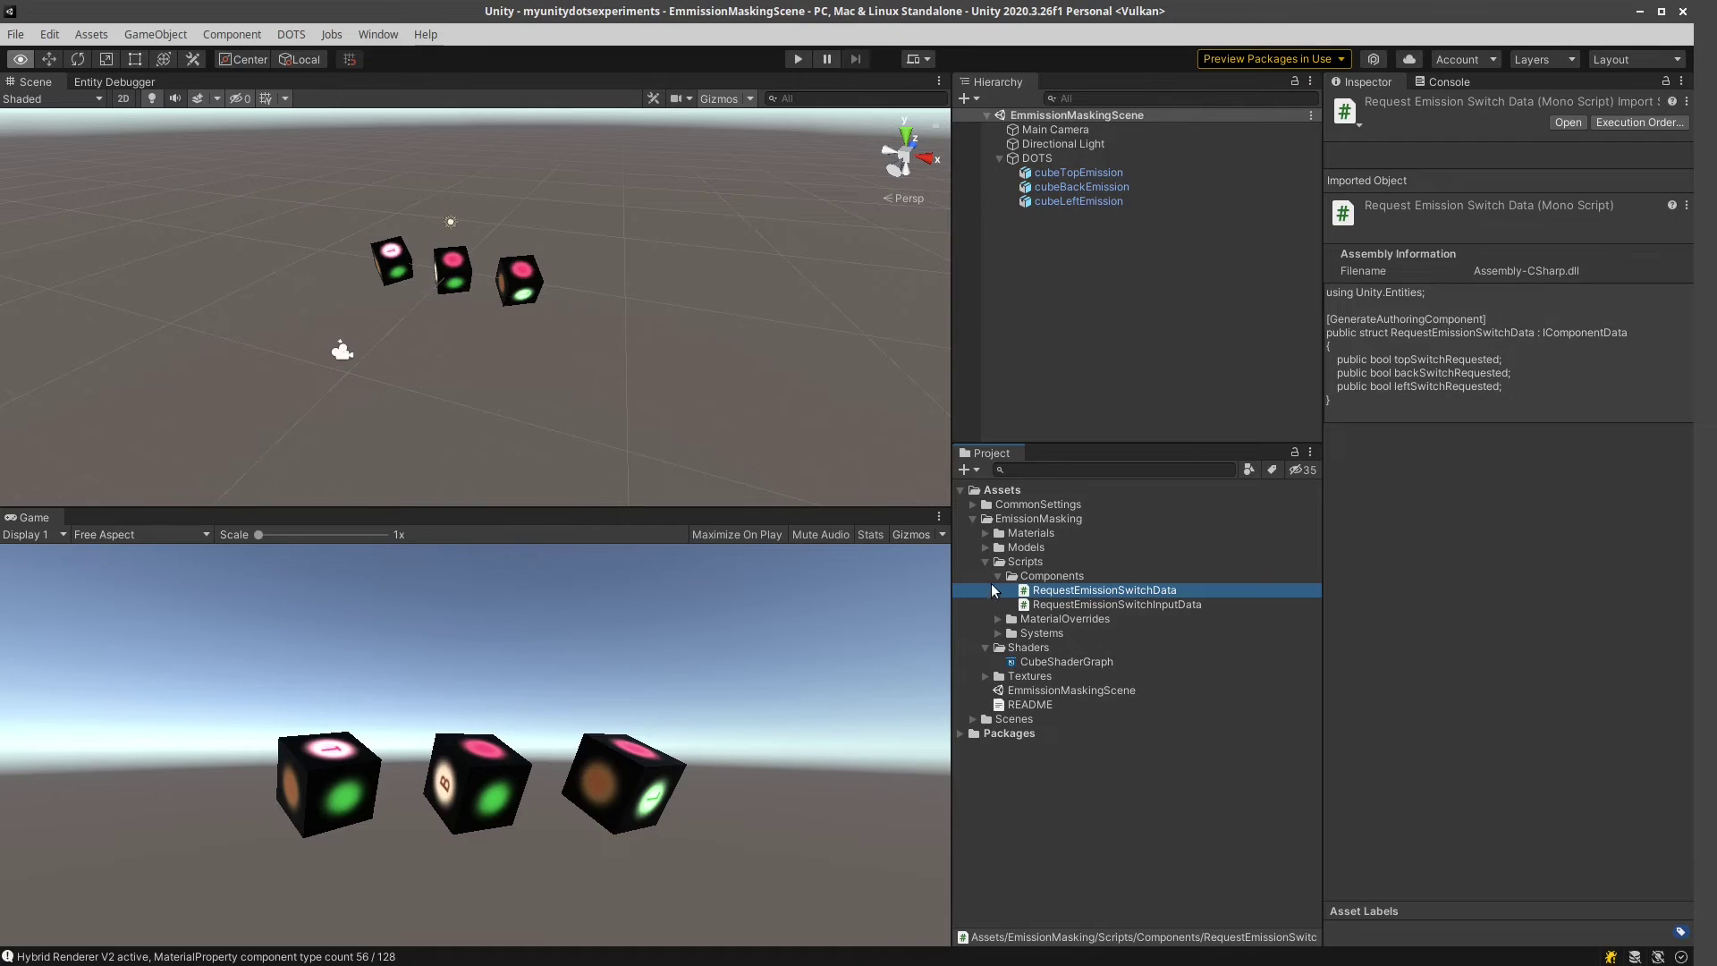
# Expand Materials and inspect the CubeShaderGraphMatOverride asset
pyautogui.click(986, 533)
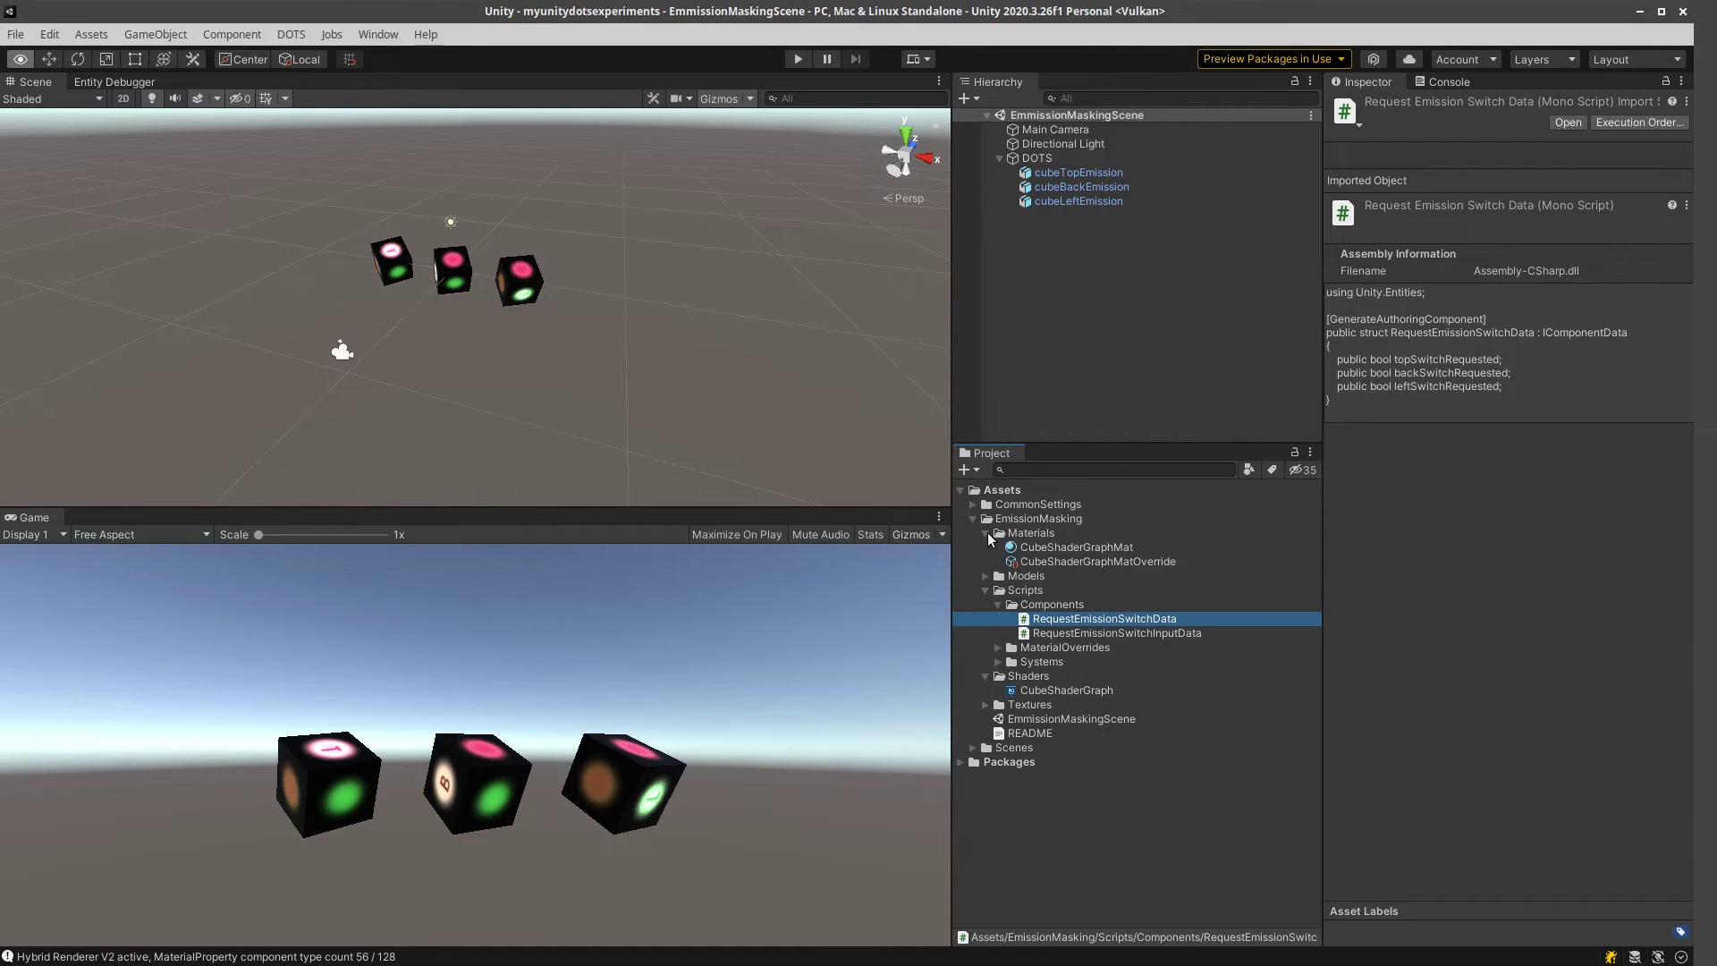
pyautogui.click(1091, 560)
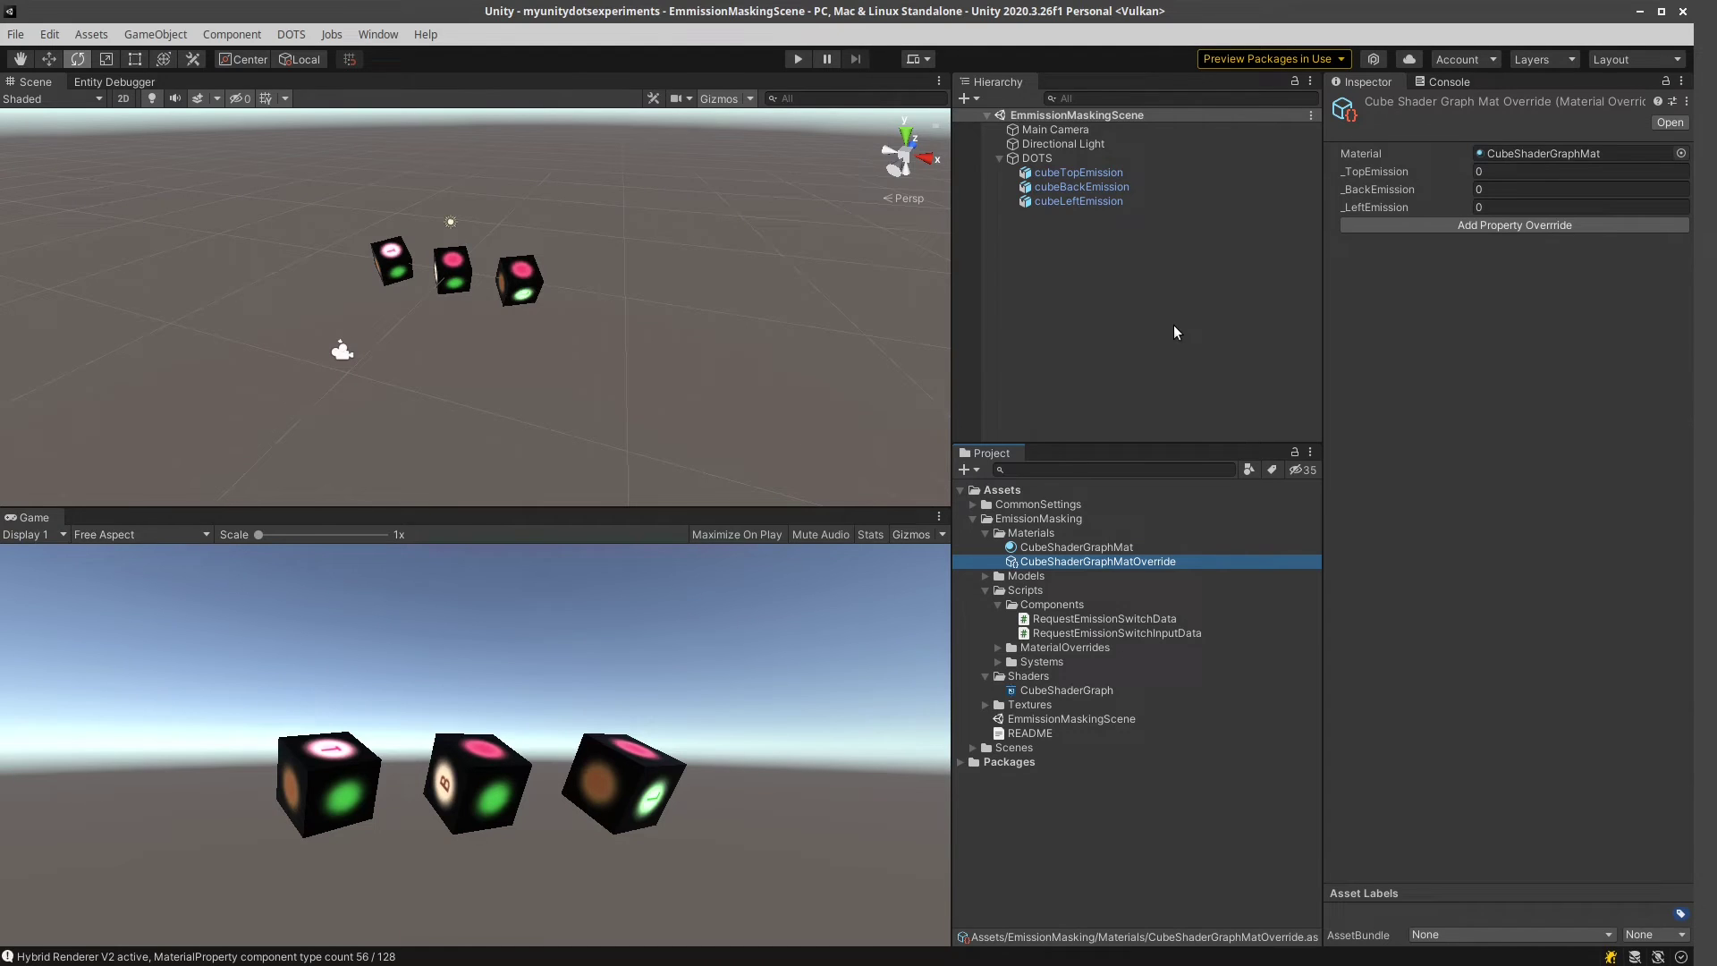
pyautogui.hotkey('alt', 'Tab')
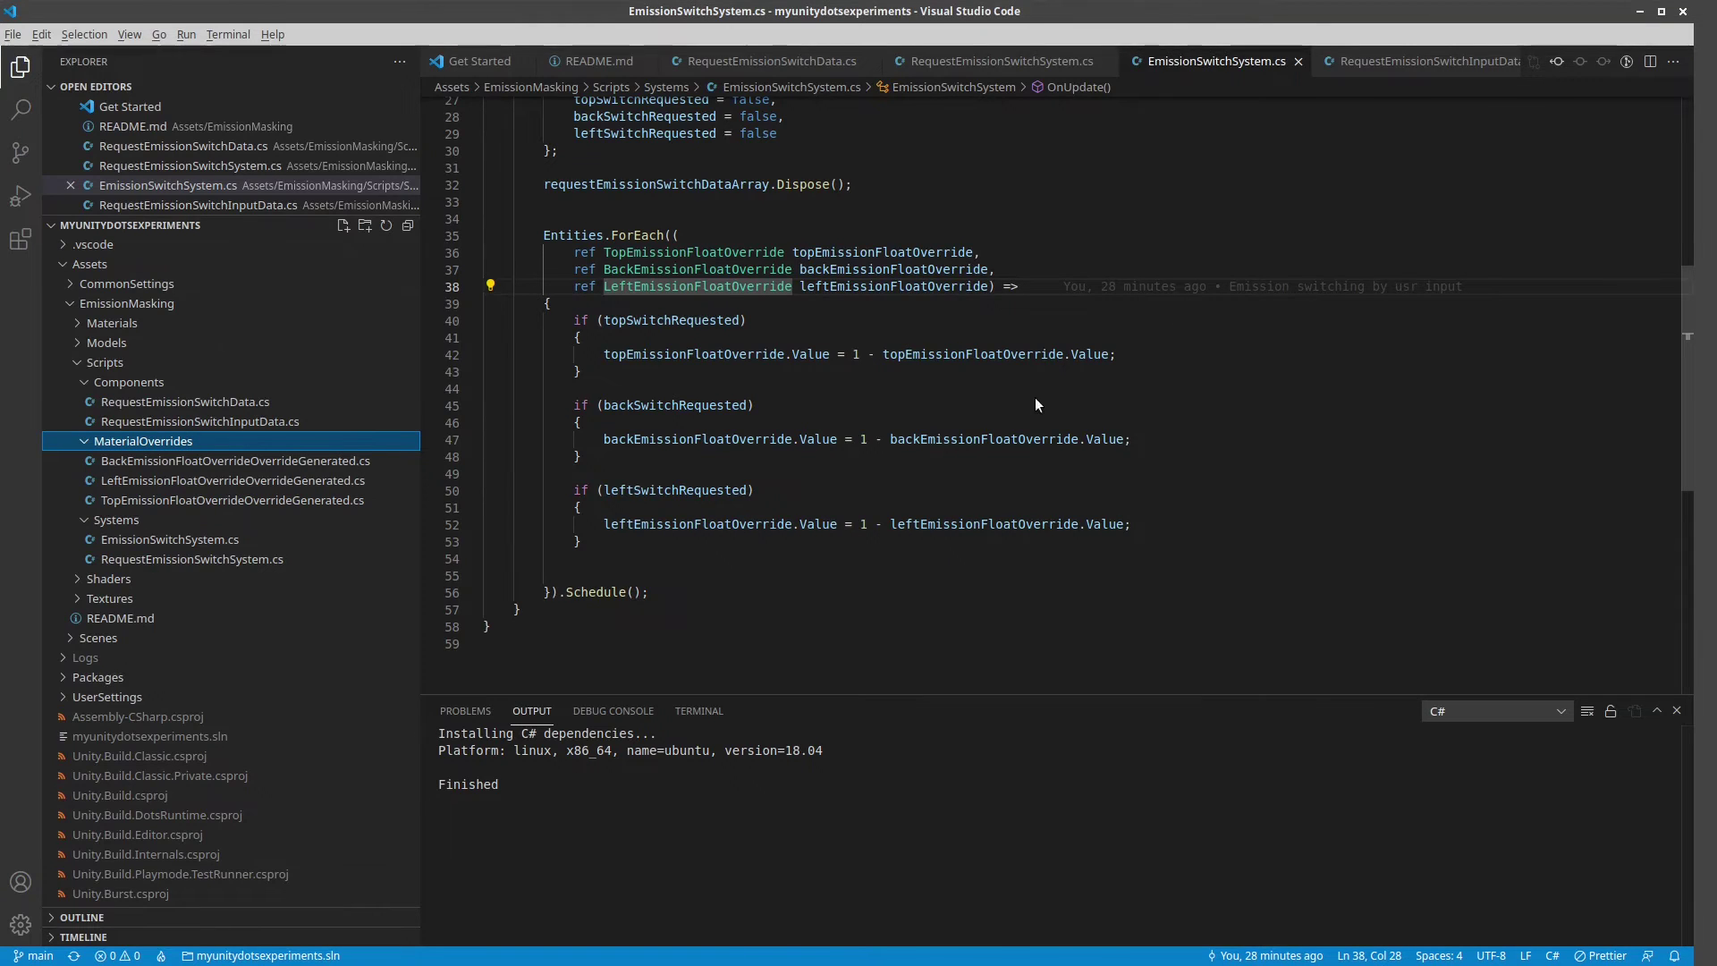
pyautogui.hotkey('alt', 'Tab')
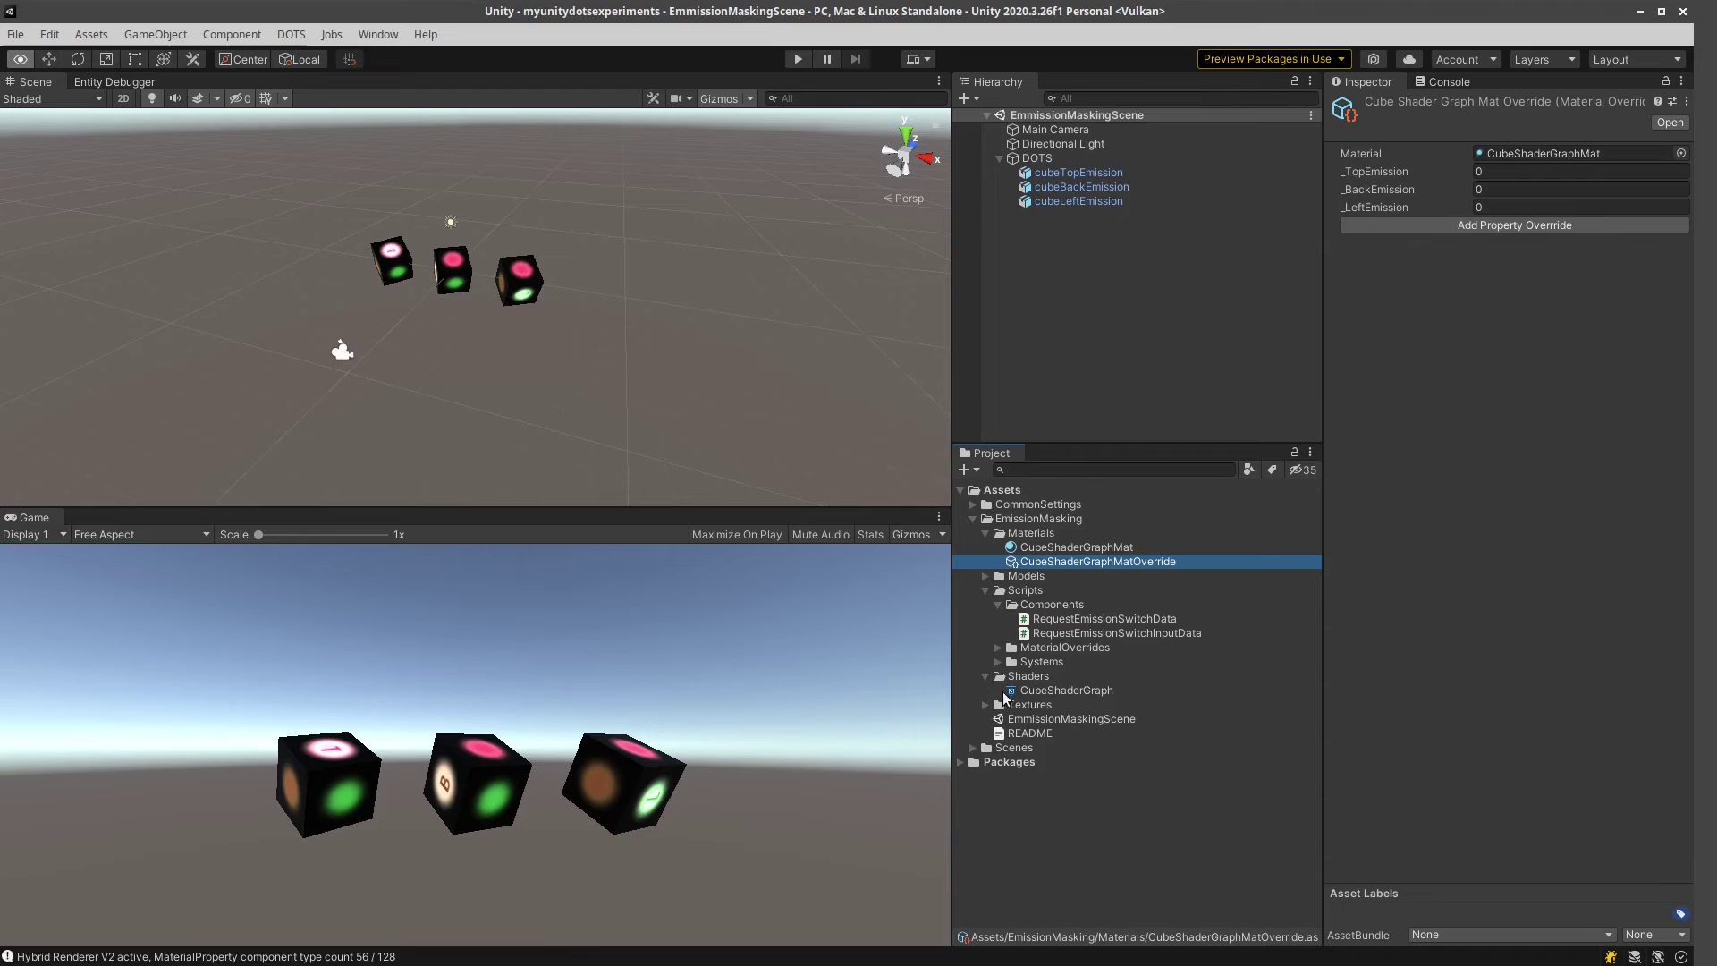
# Expand Systems and inspect CubeShaderGraphMat, the CubeShaderGraph shader, and the override again
pyautogui.click(999, 662)
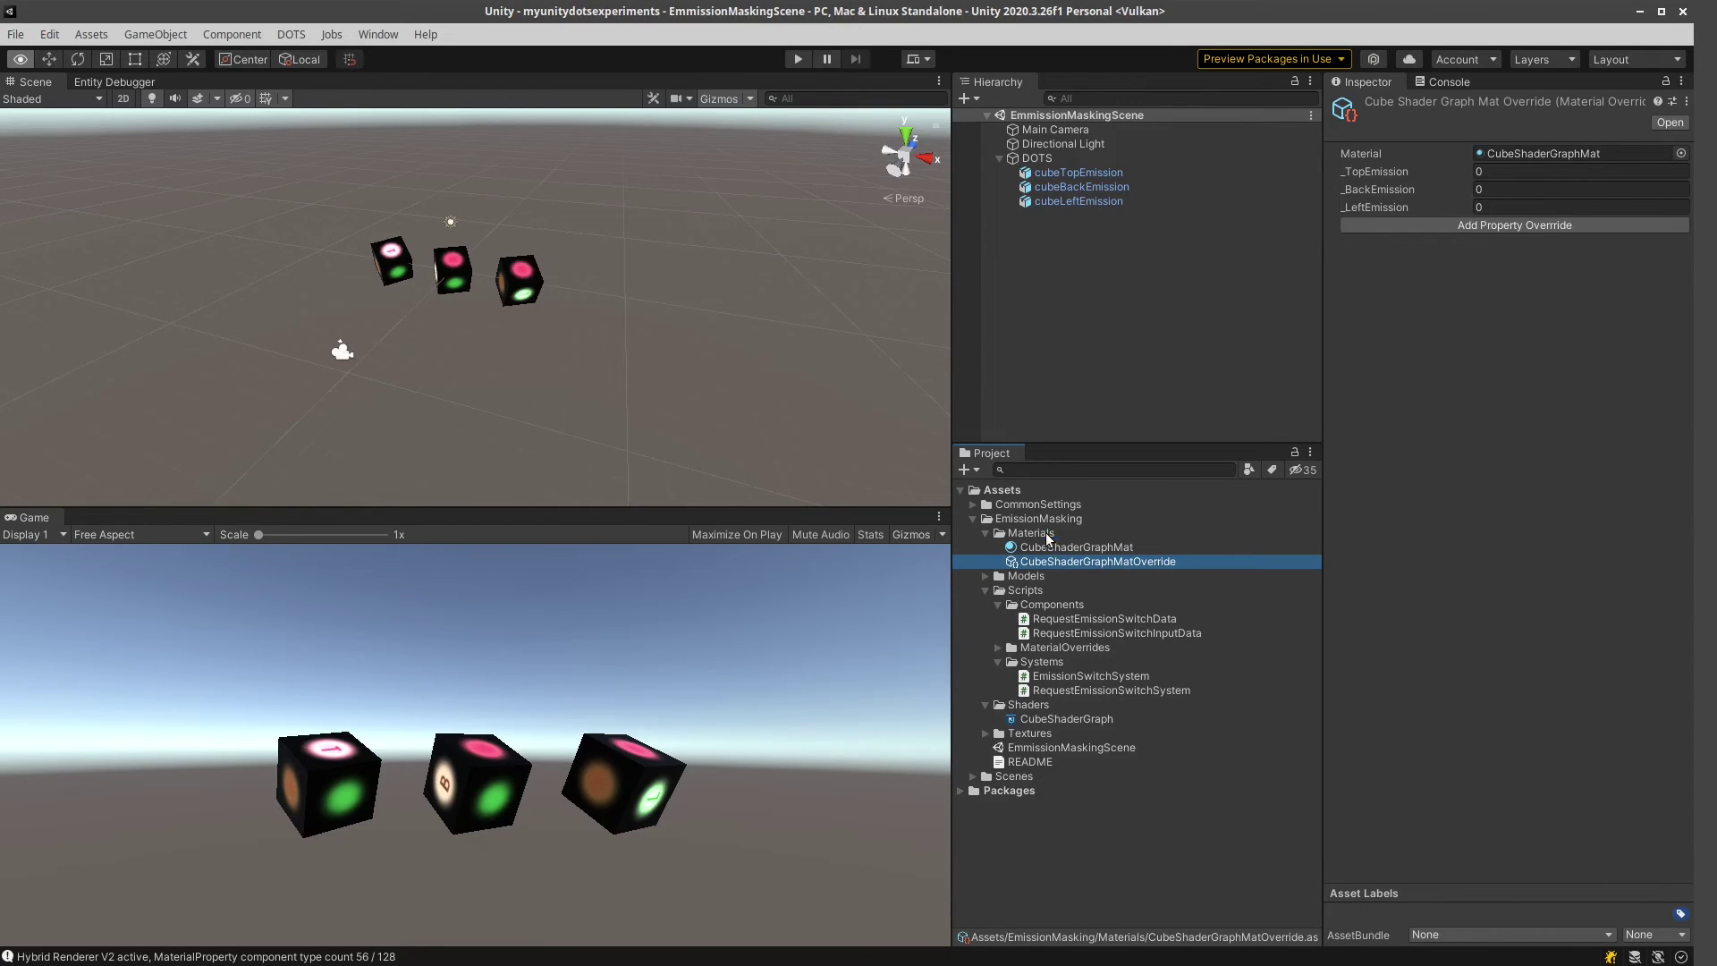
pyautogui.click(1048, 535)
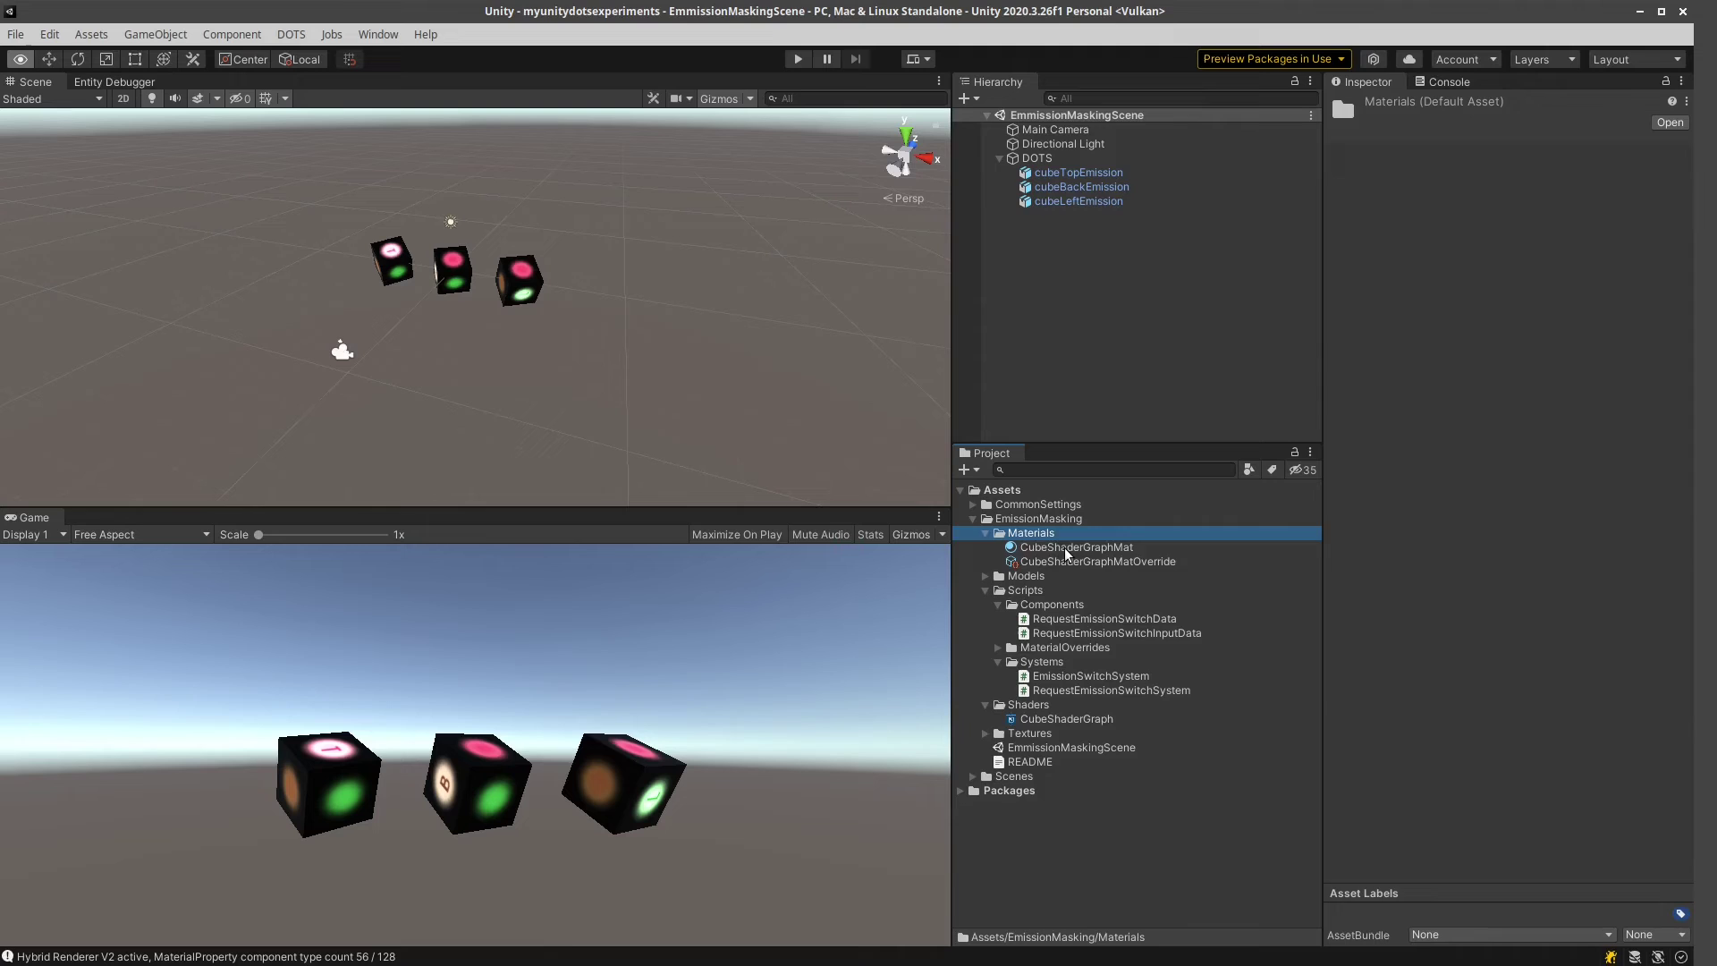
pyautogui.click(1065, 549)
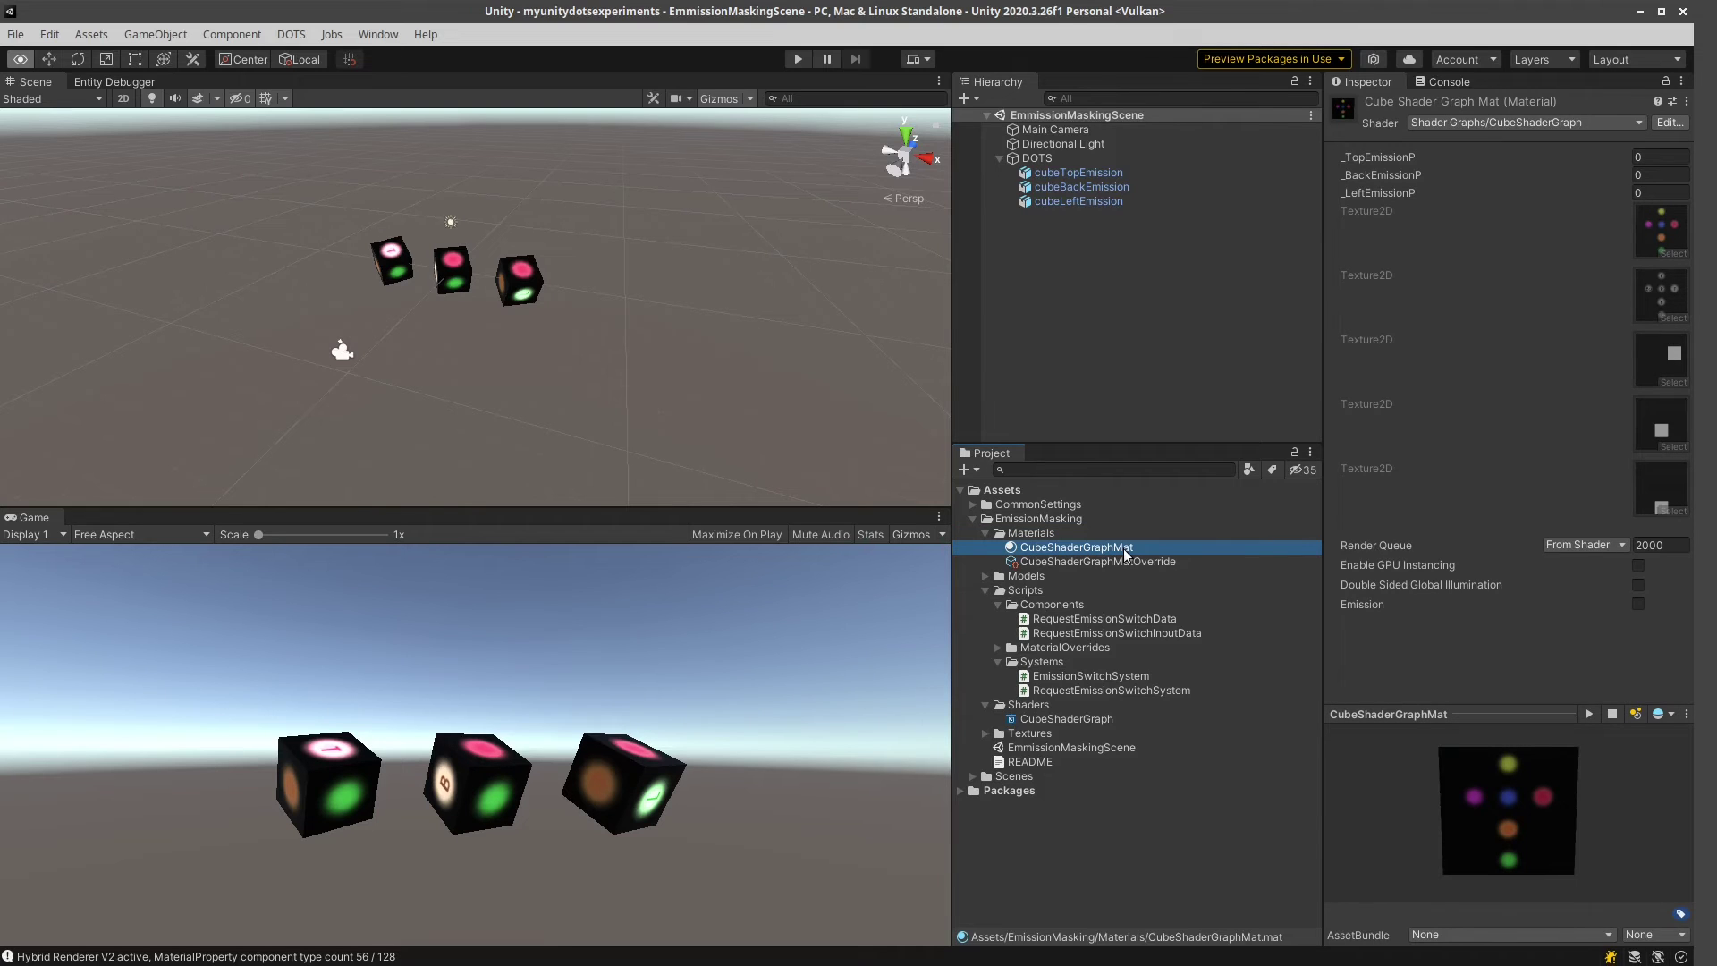
pyautogui.click(1060, 719)
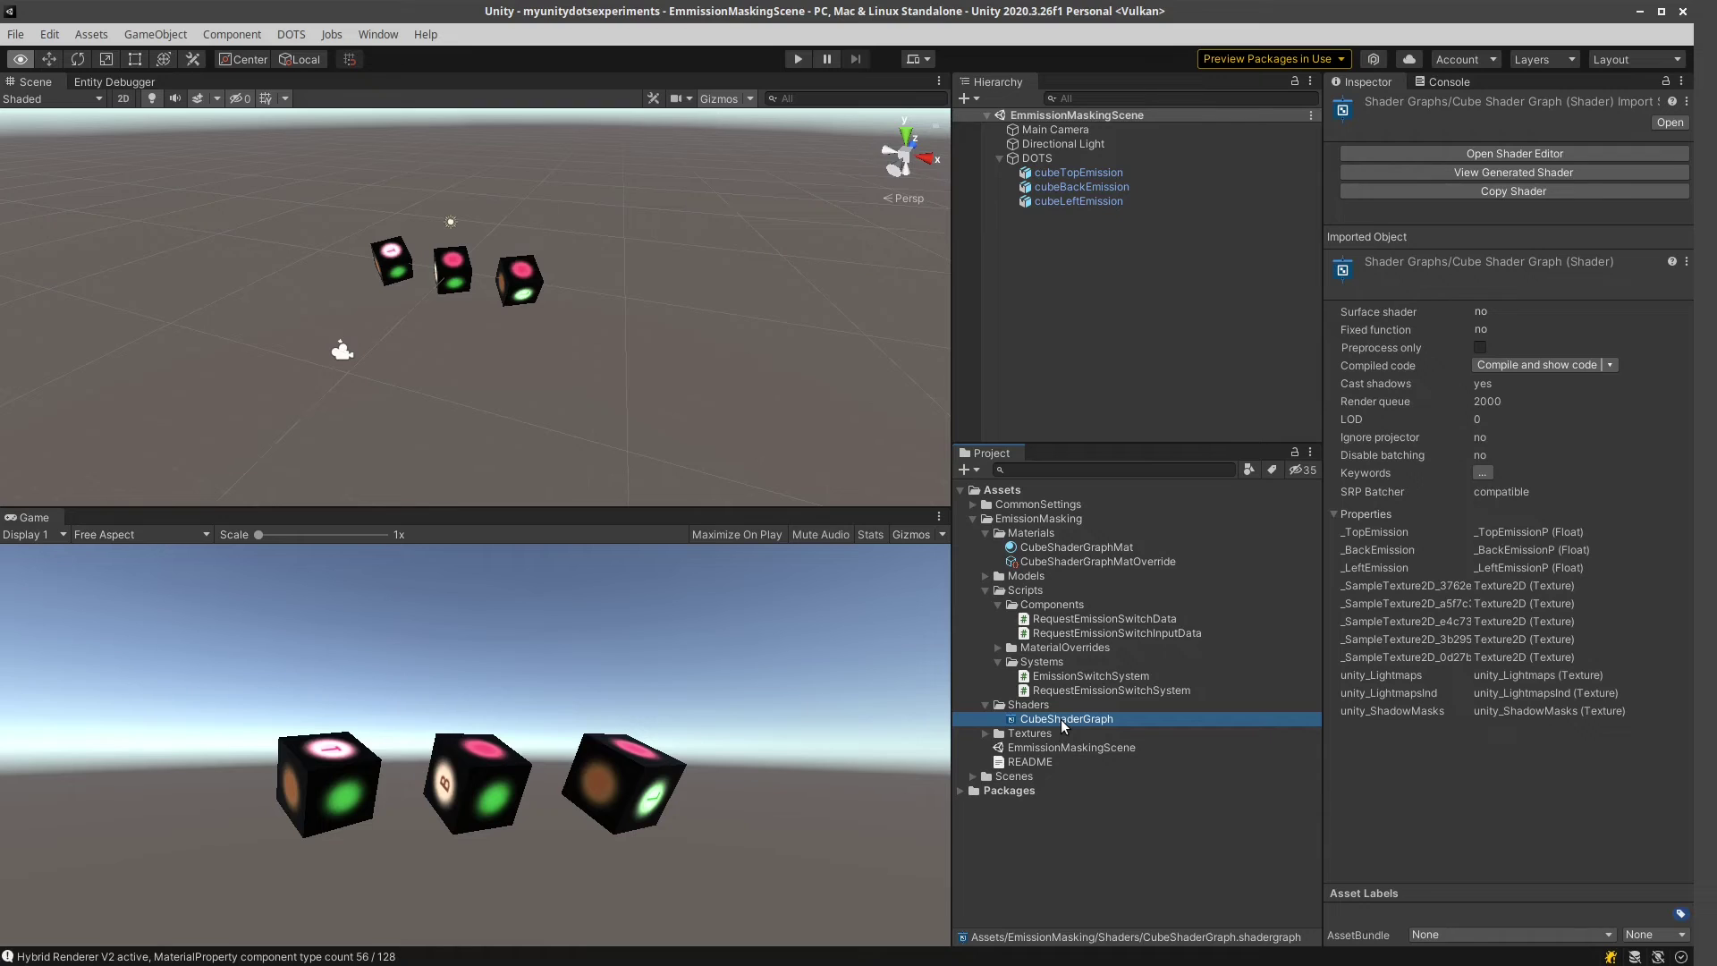
pyautogui.click(1080, 547)
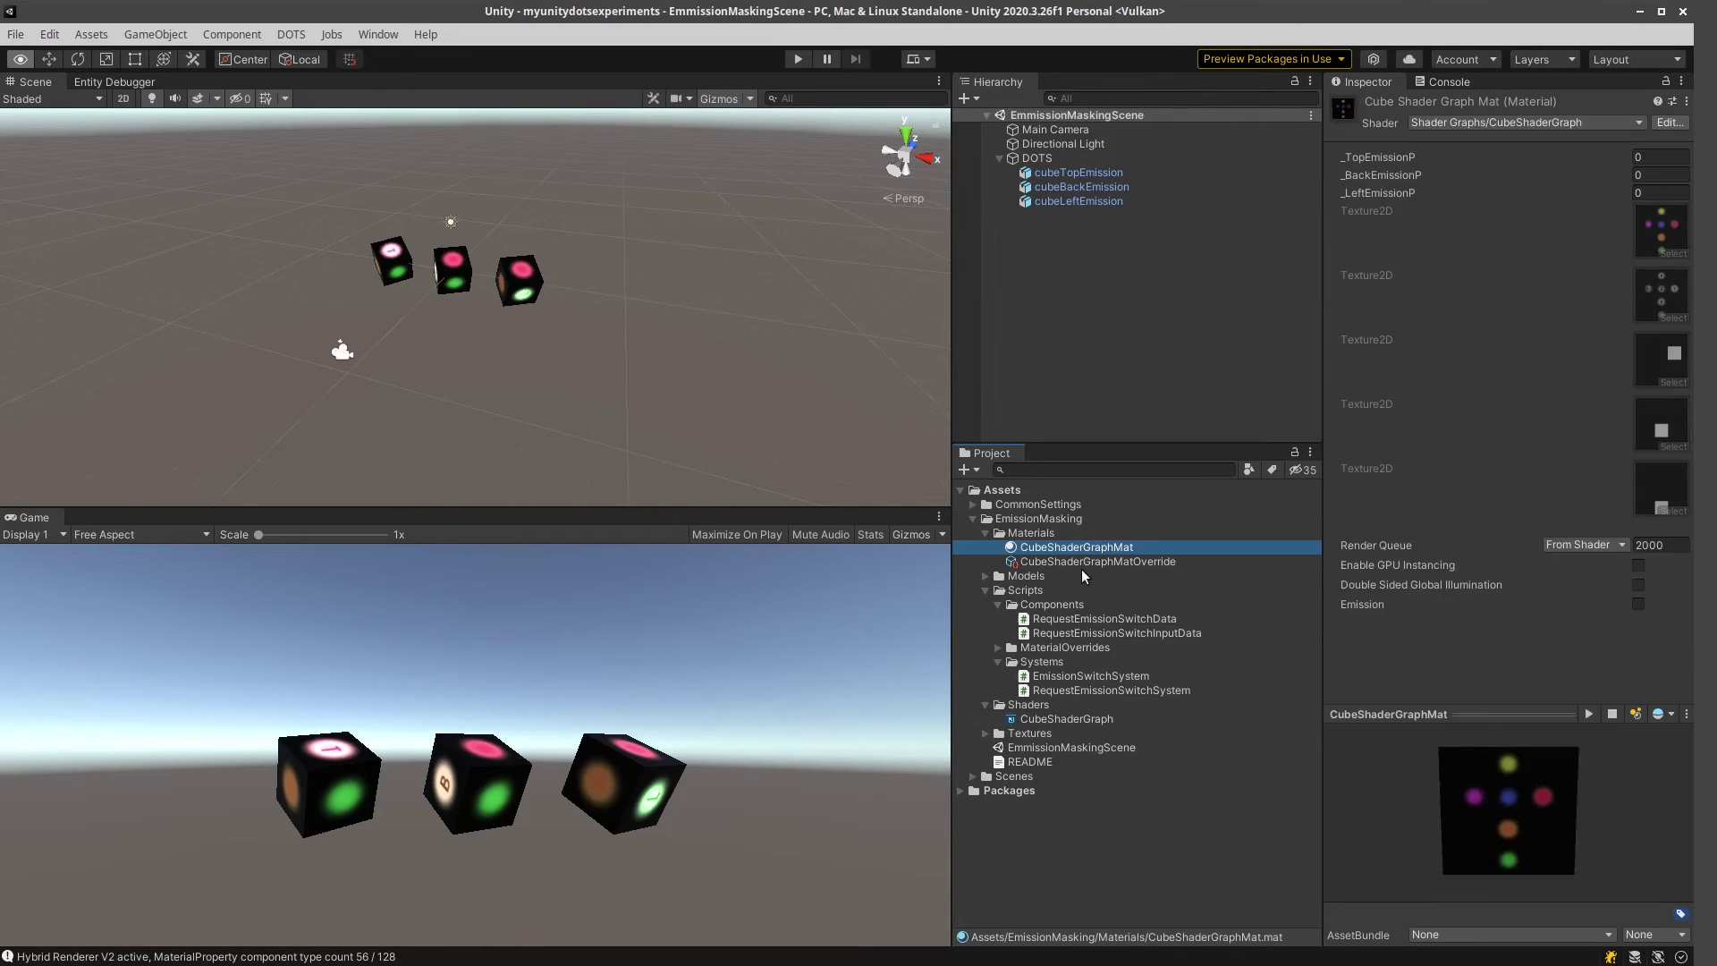
# Inspect the cube model's import settings, expand Textures, and view the scene asset and README
pyautogui.click(986, 577)
pyautogui.click(1036, 591)
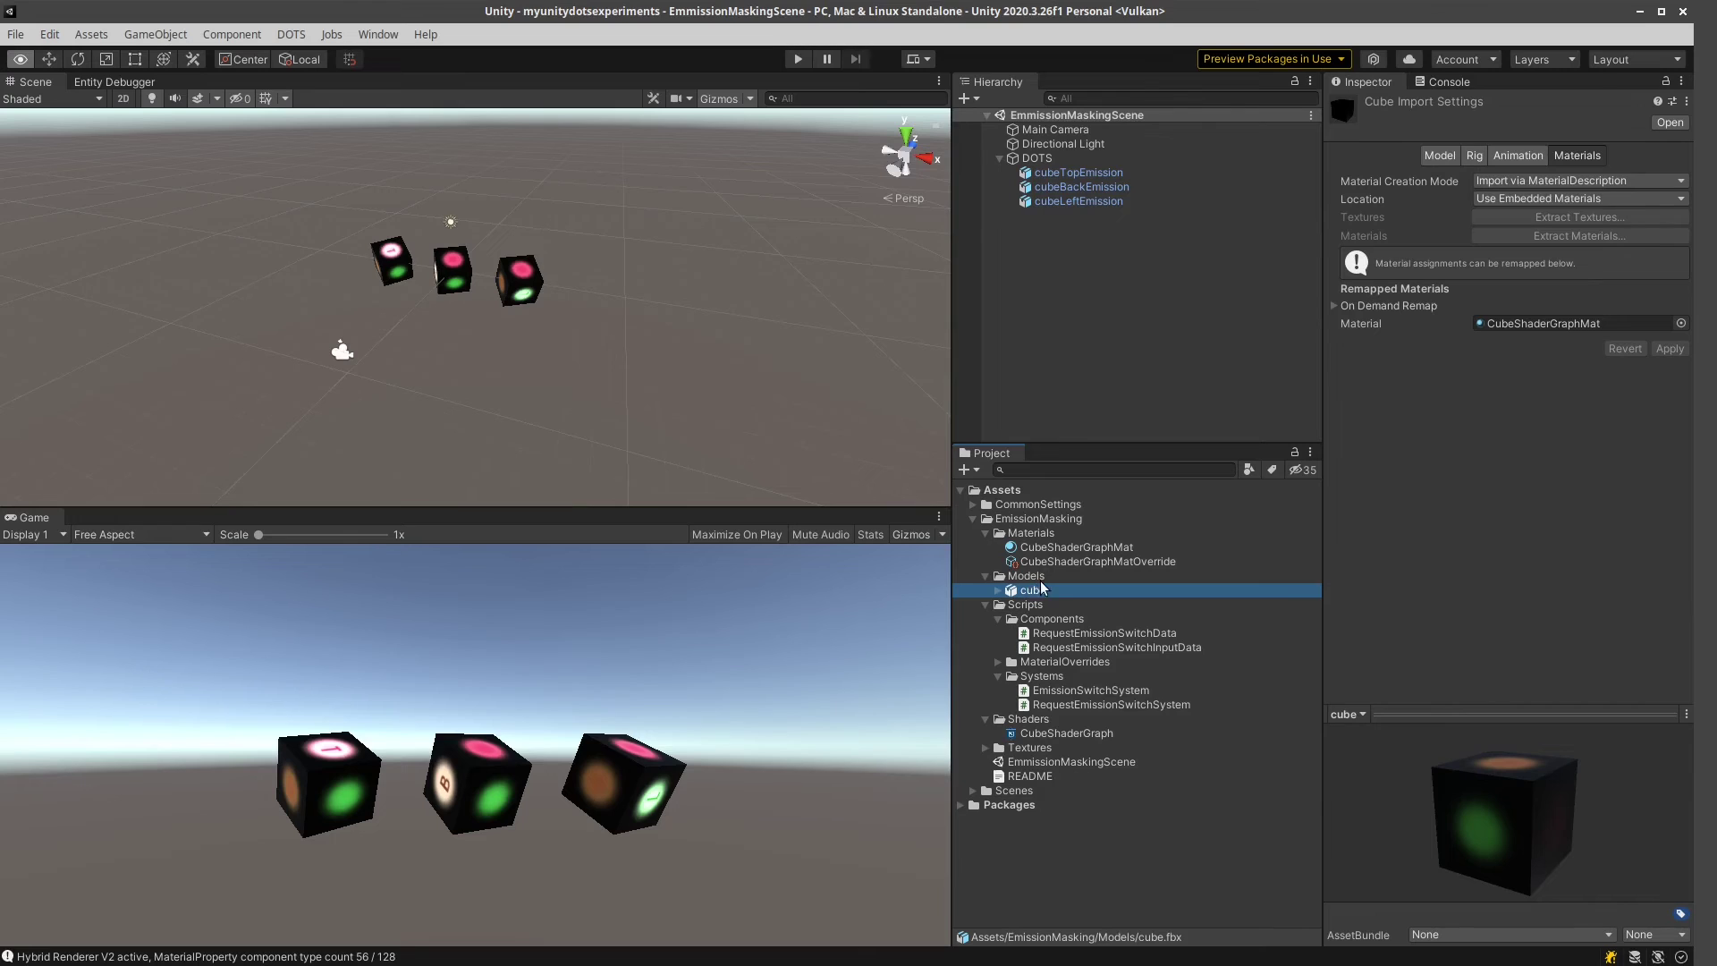
pyautogui.click(984, 748)
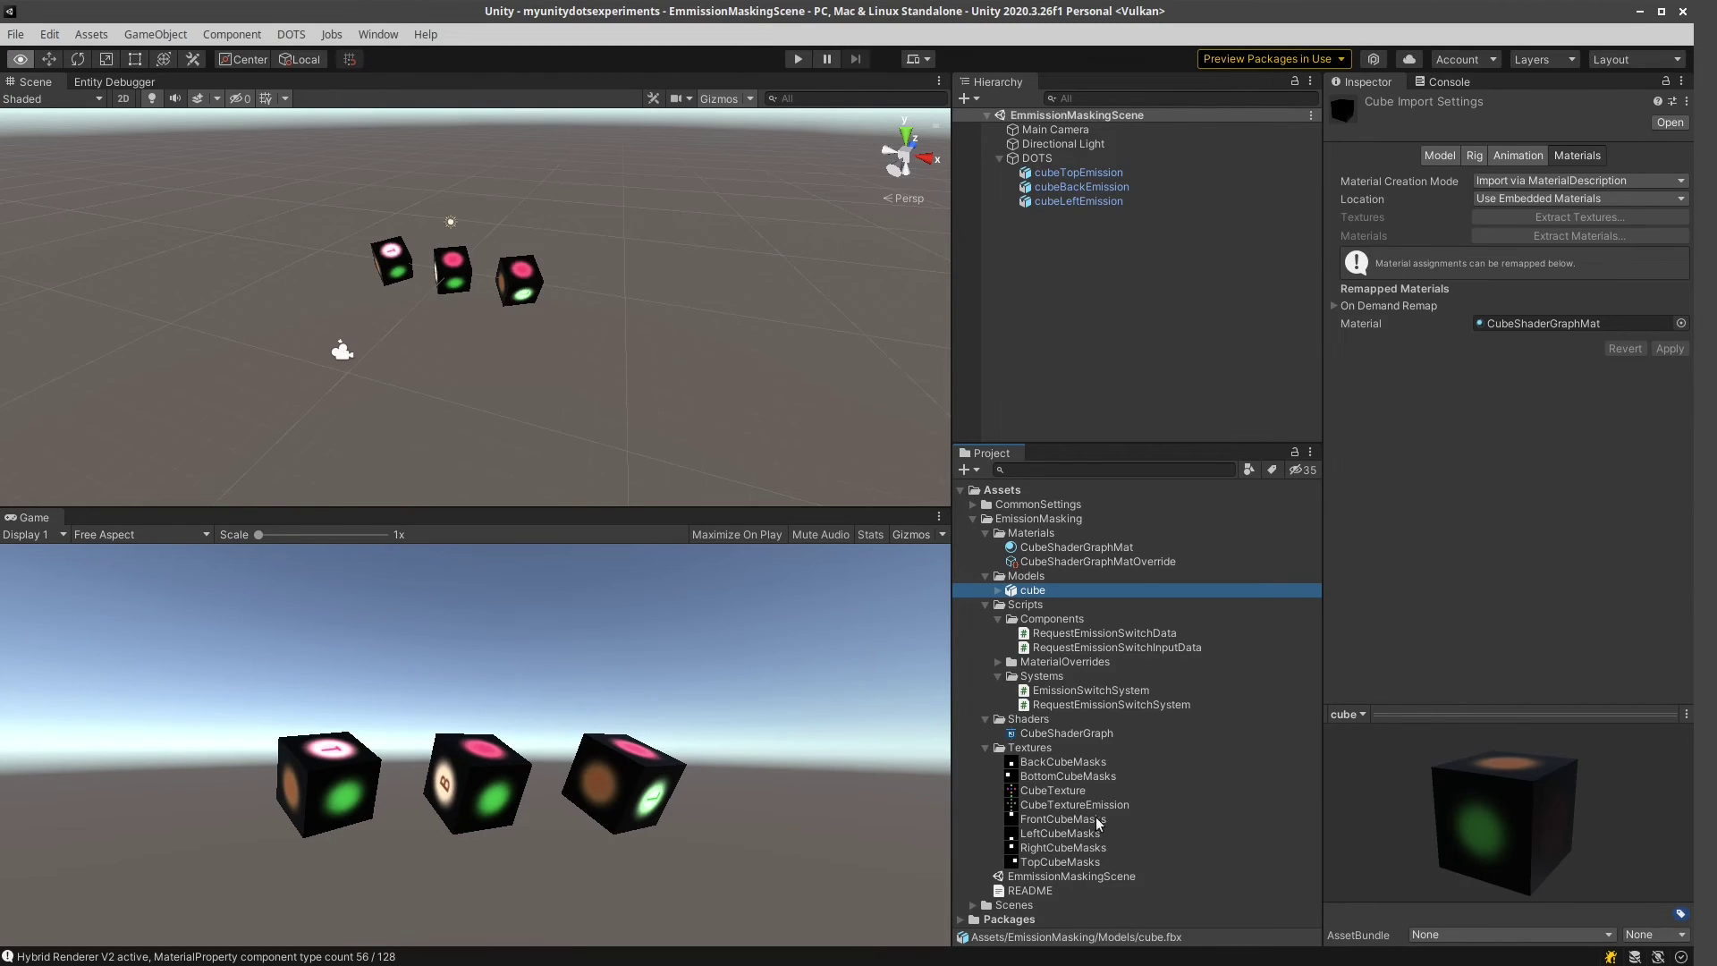
pyautogui.click(1077, 876)
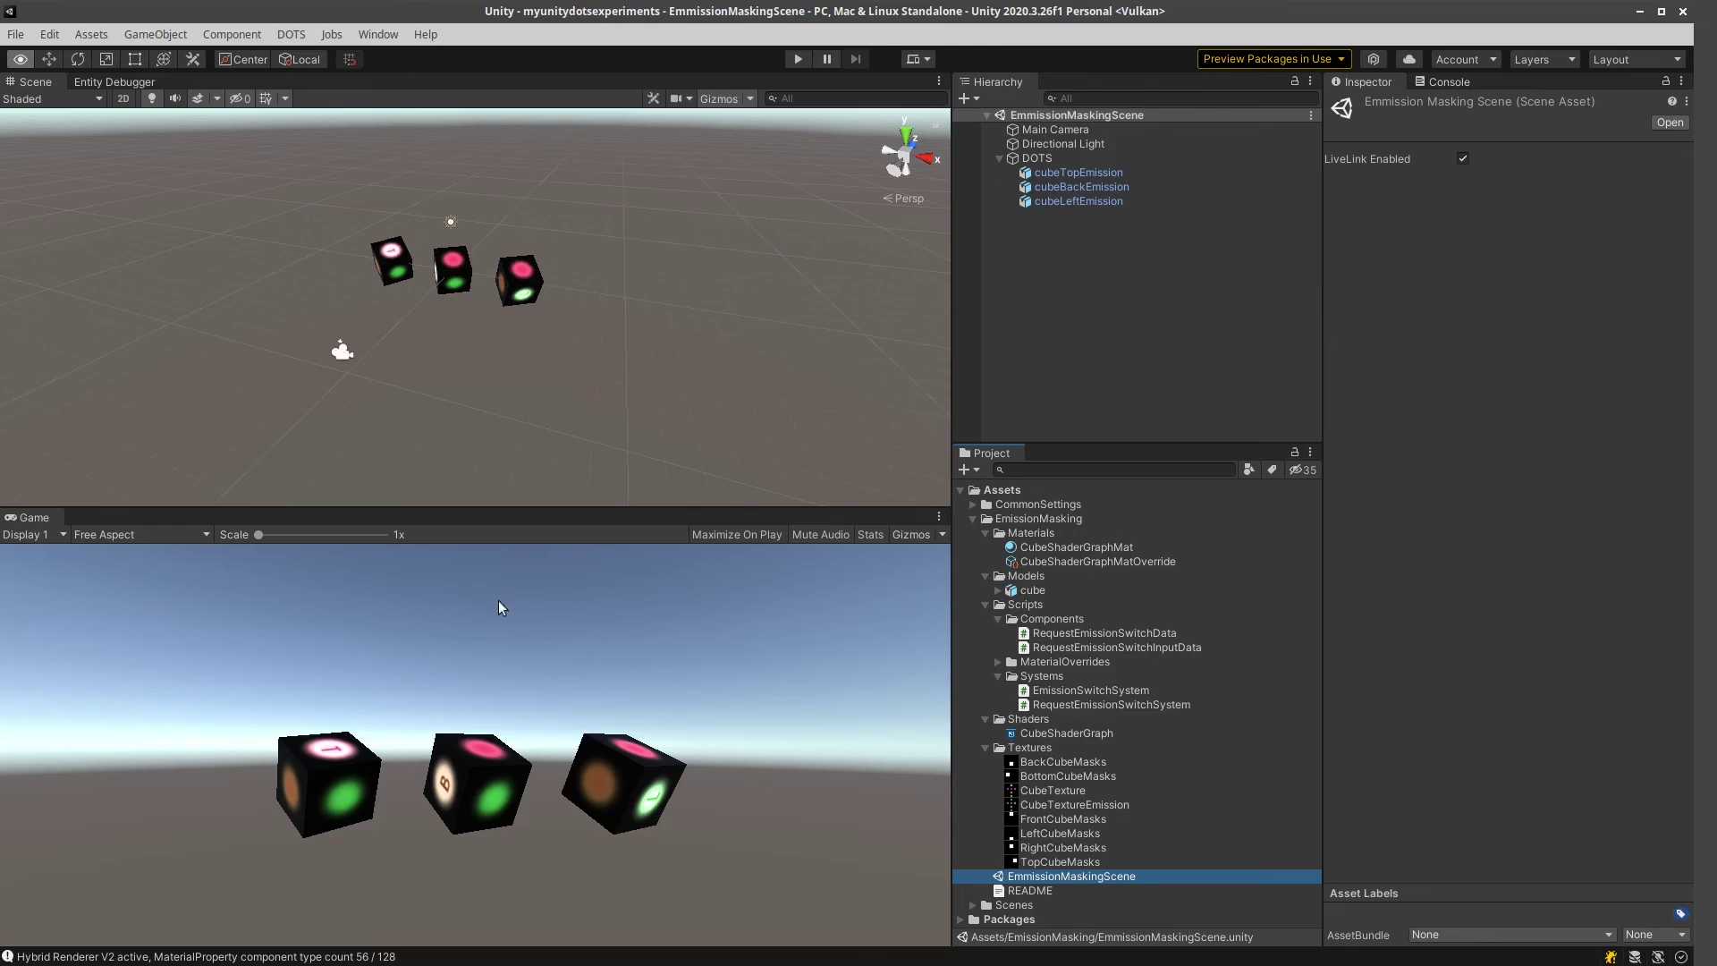
pyautogui.press('e')
pyautogui.click(1037, 891)
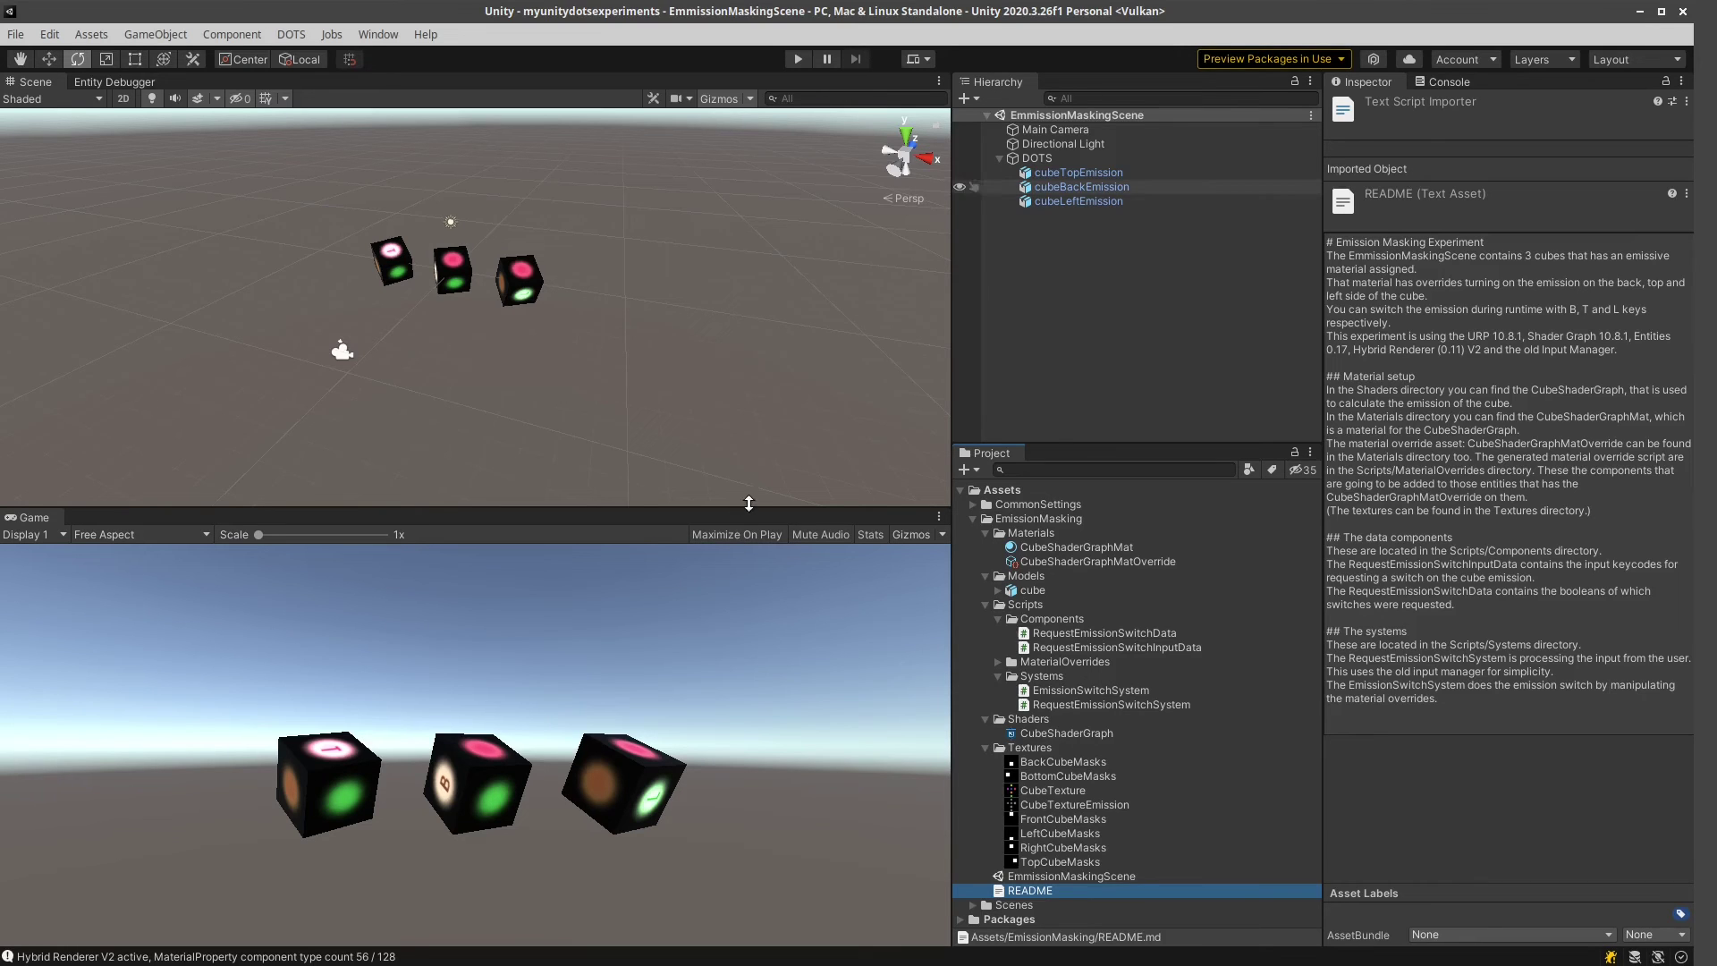
pyautogui.moveTo(749, 504); pyautogui.dragTo(749, 380)
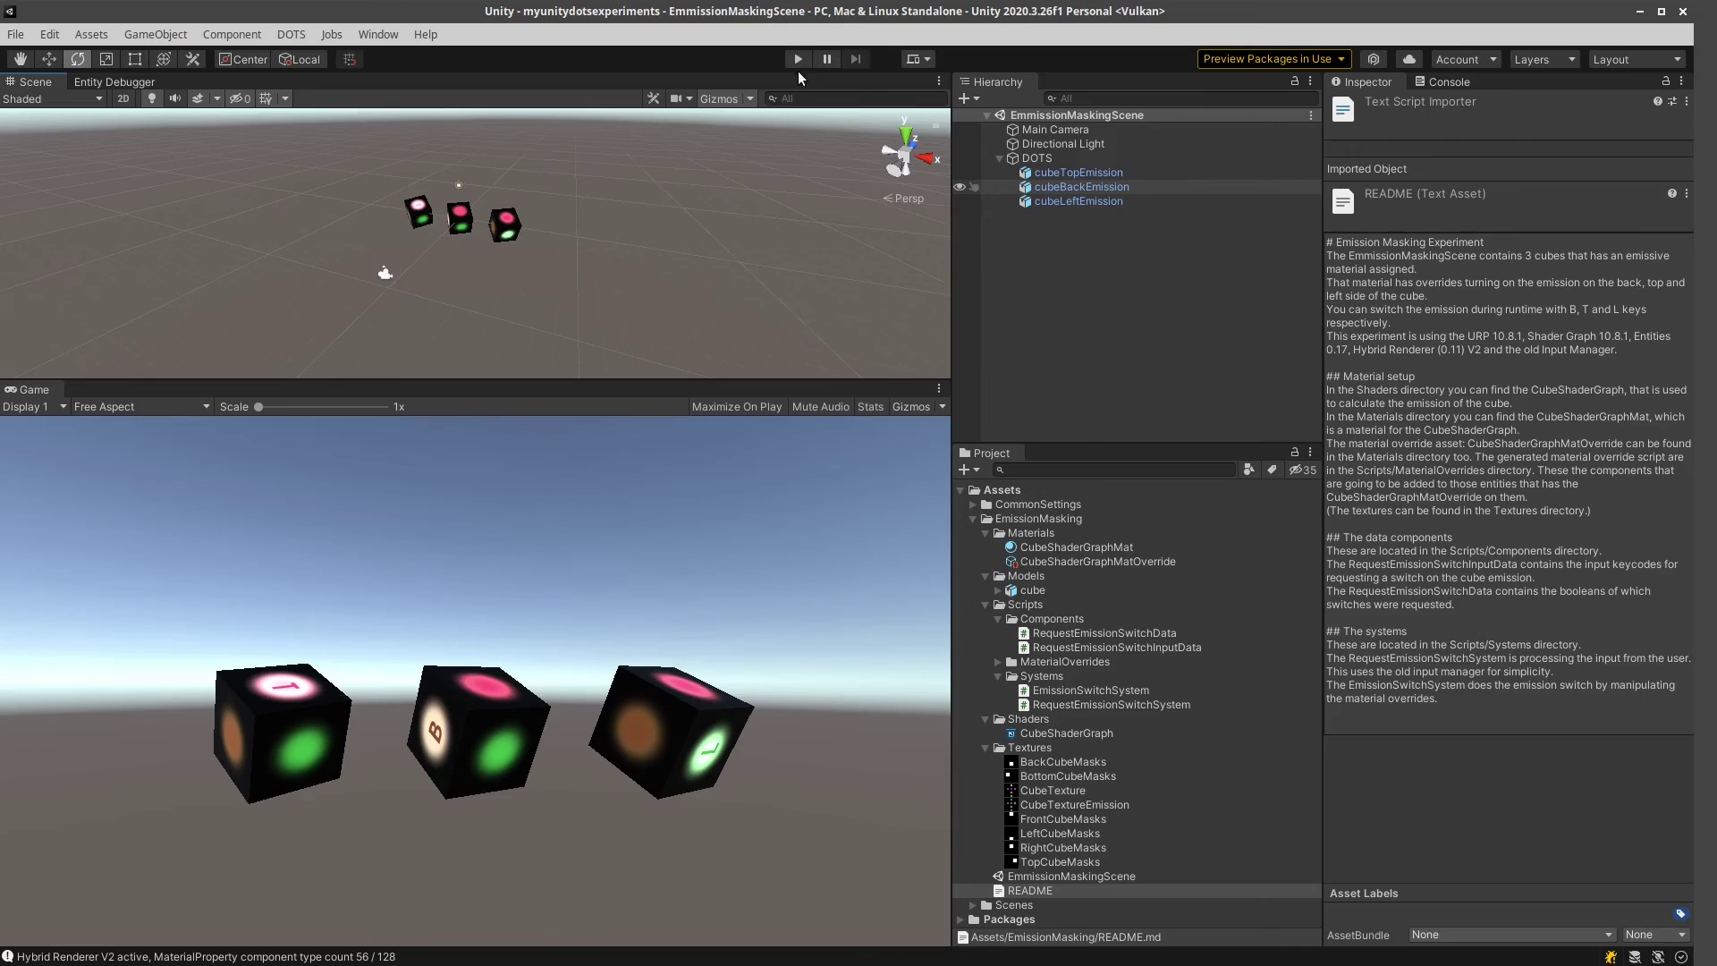
pyautogui.click(798, 59)
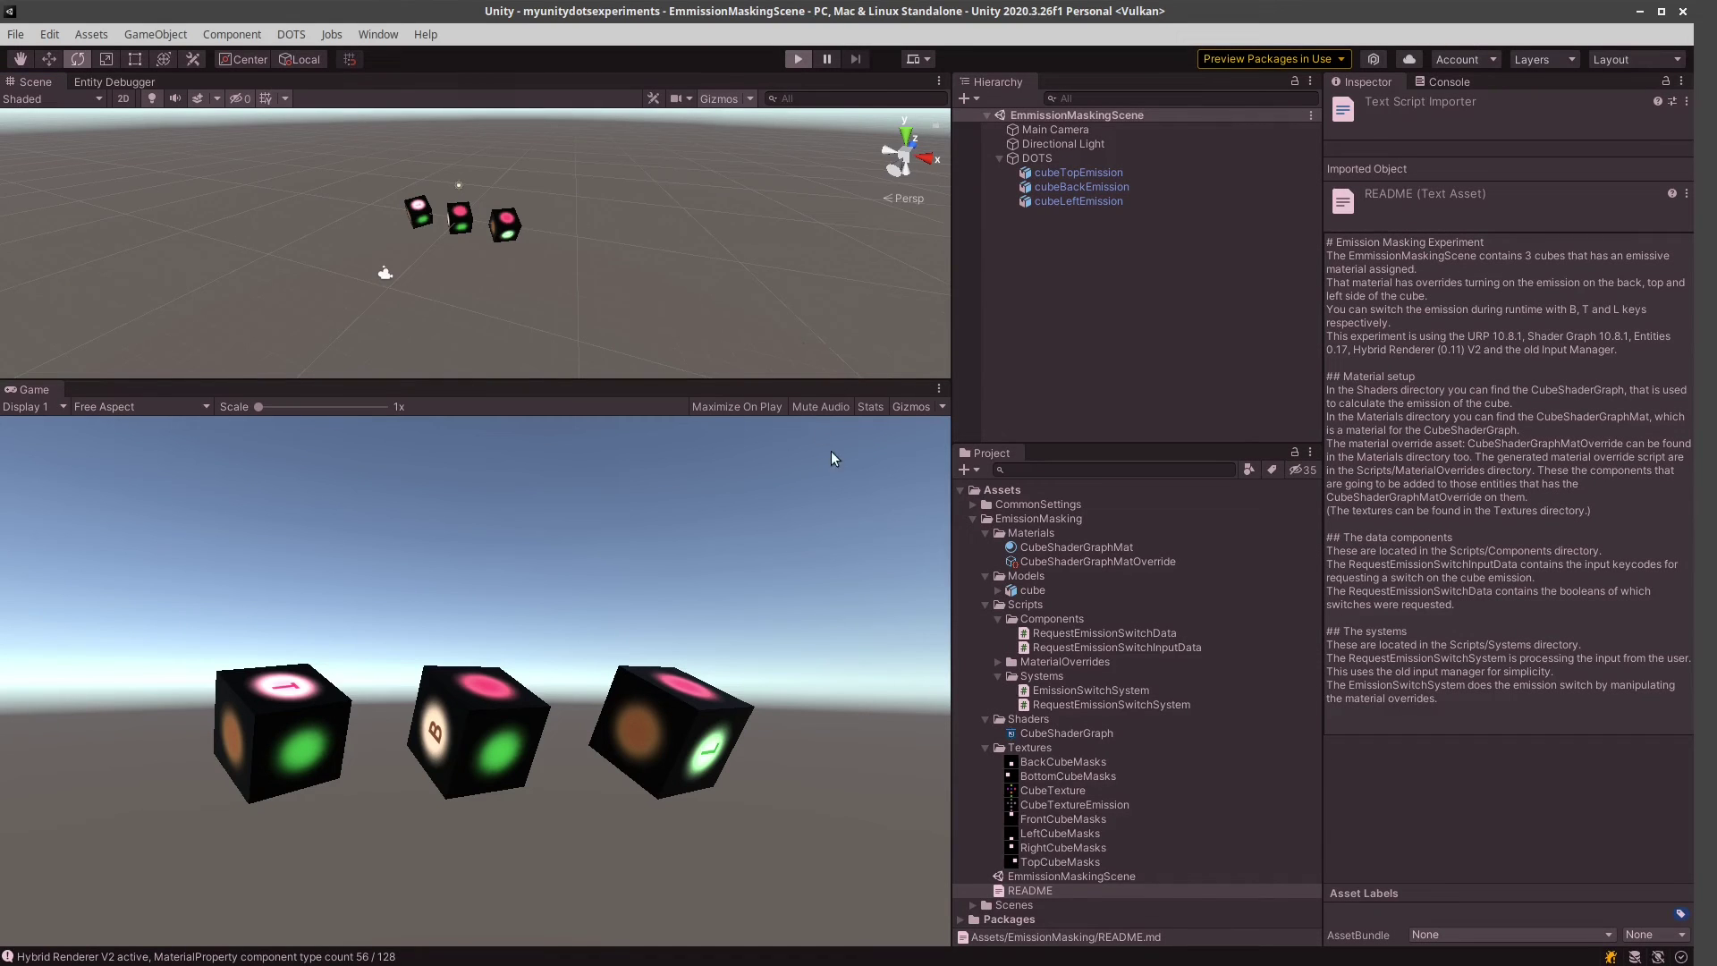
pyautogui.press('t')
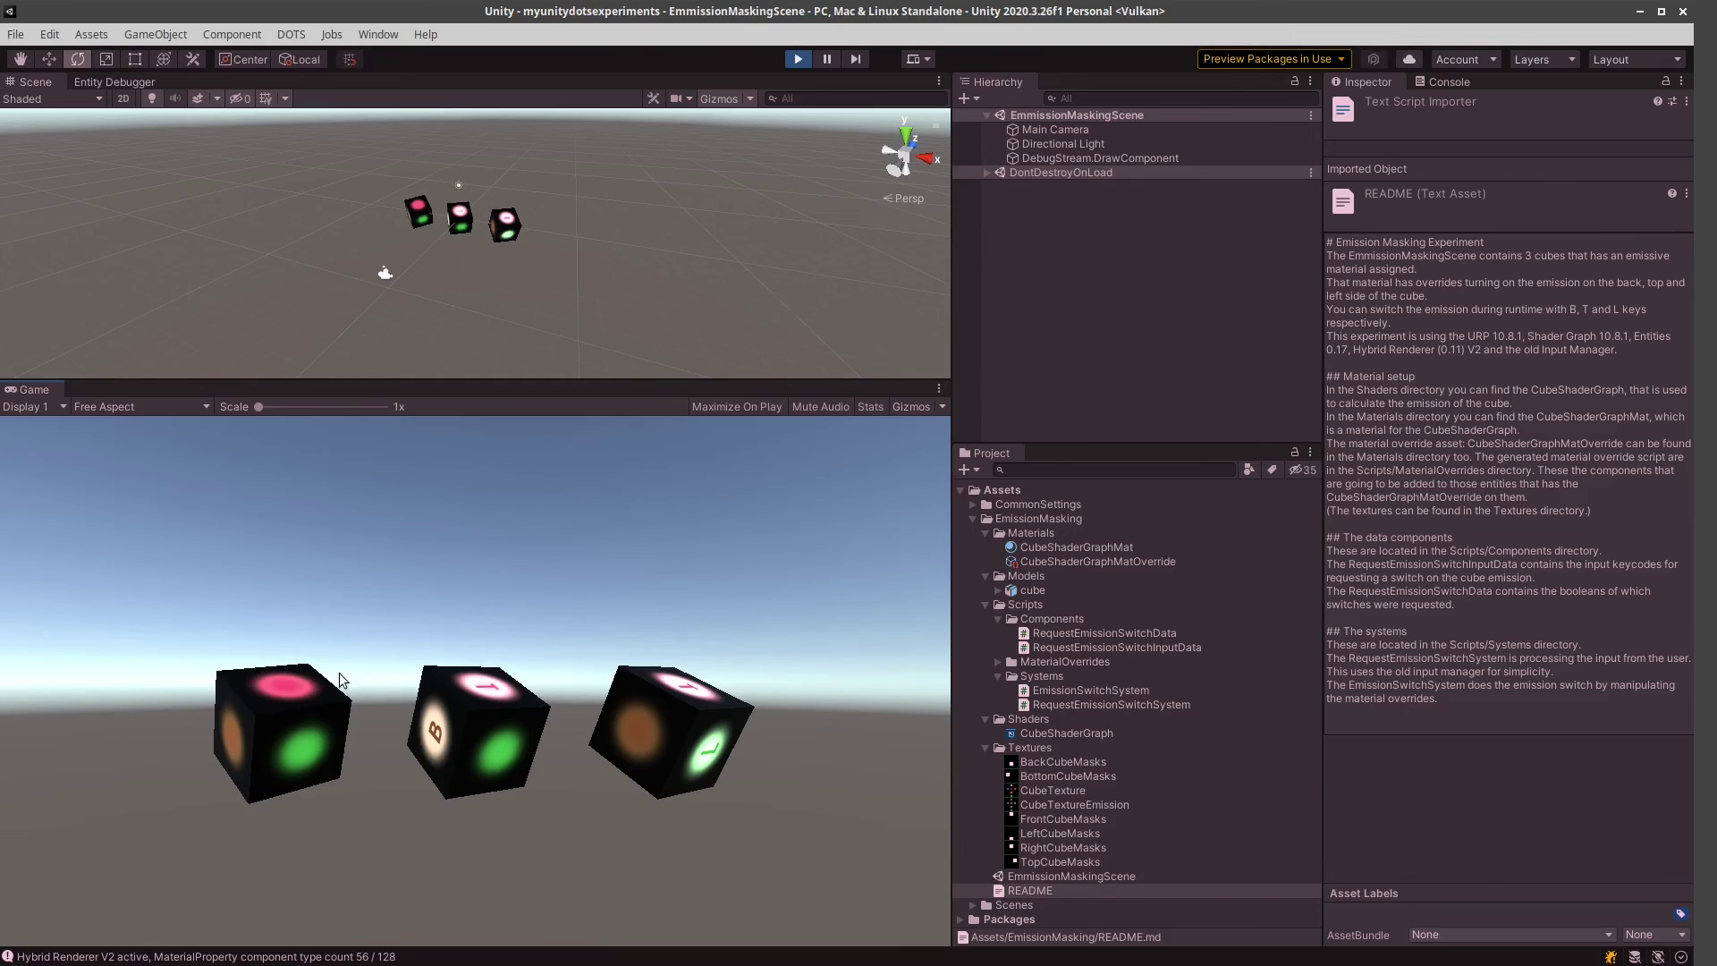
pyautogui.press('t')
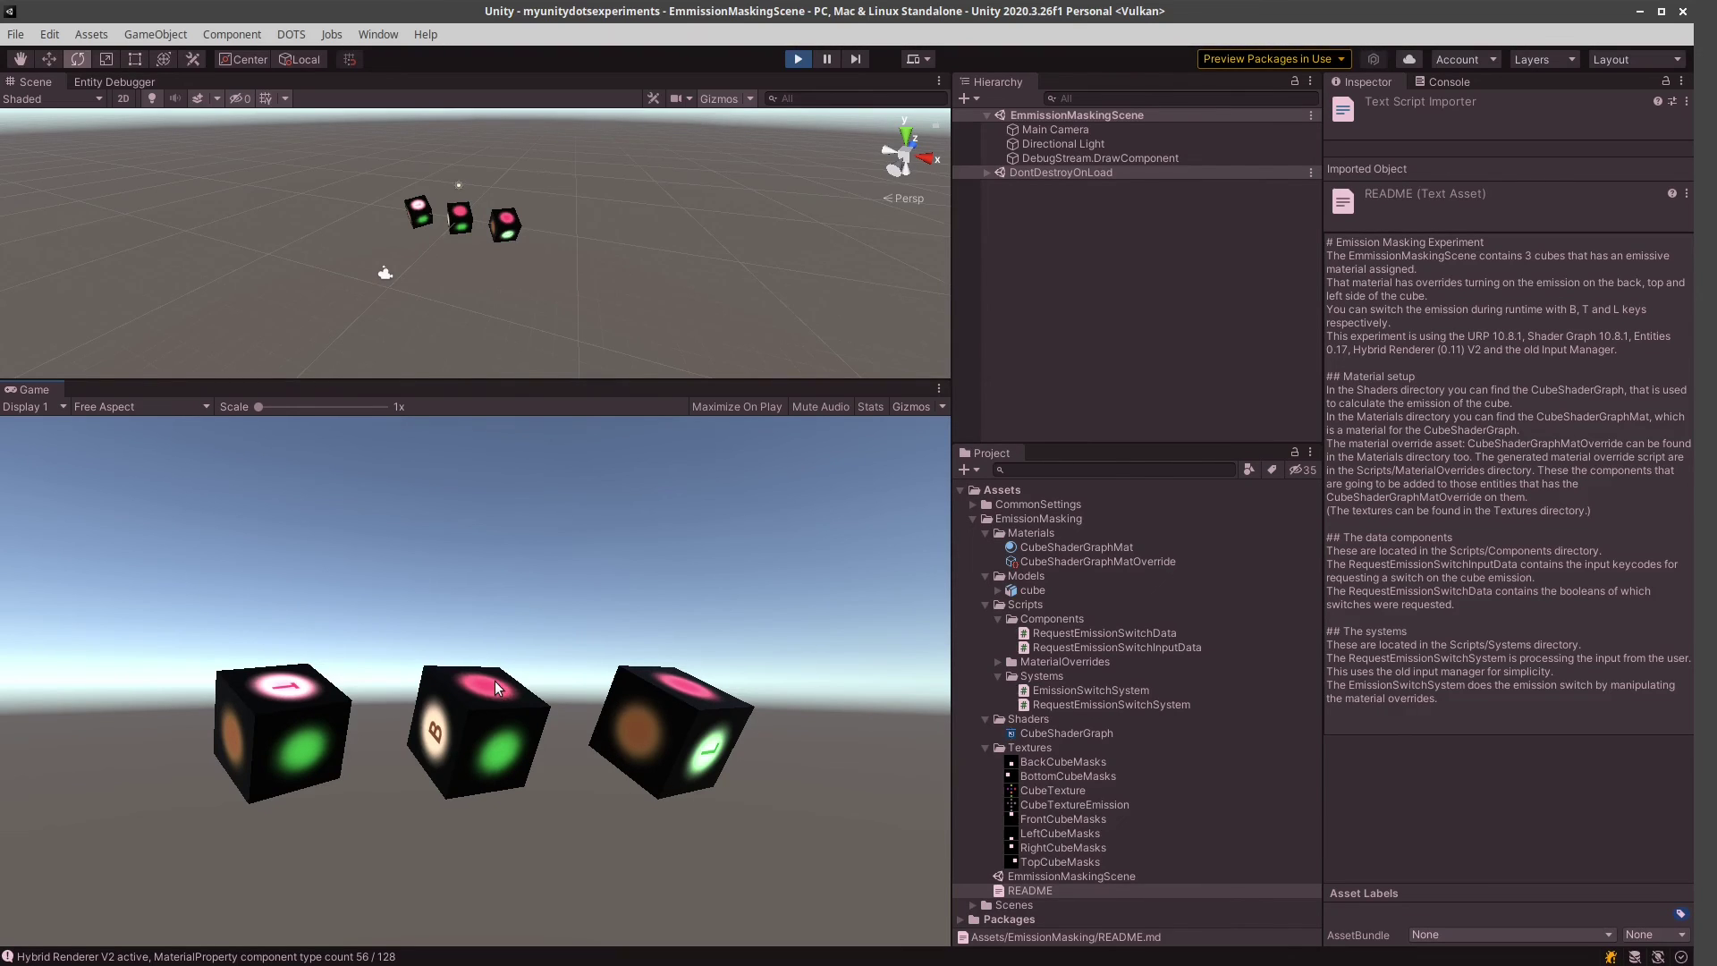
pyautogui.press('t')
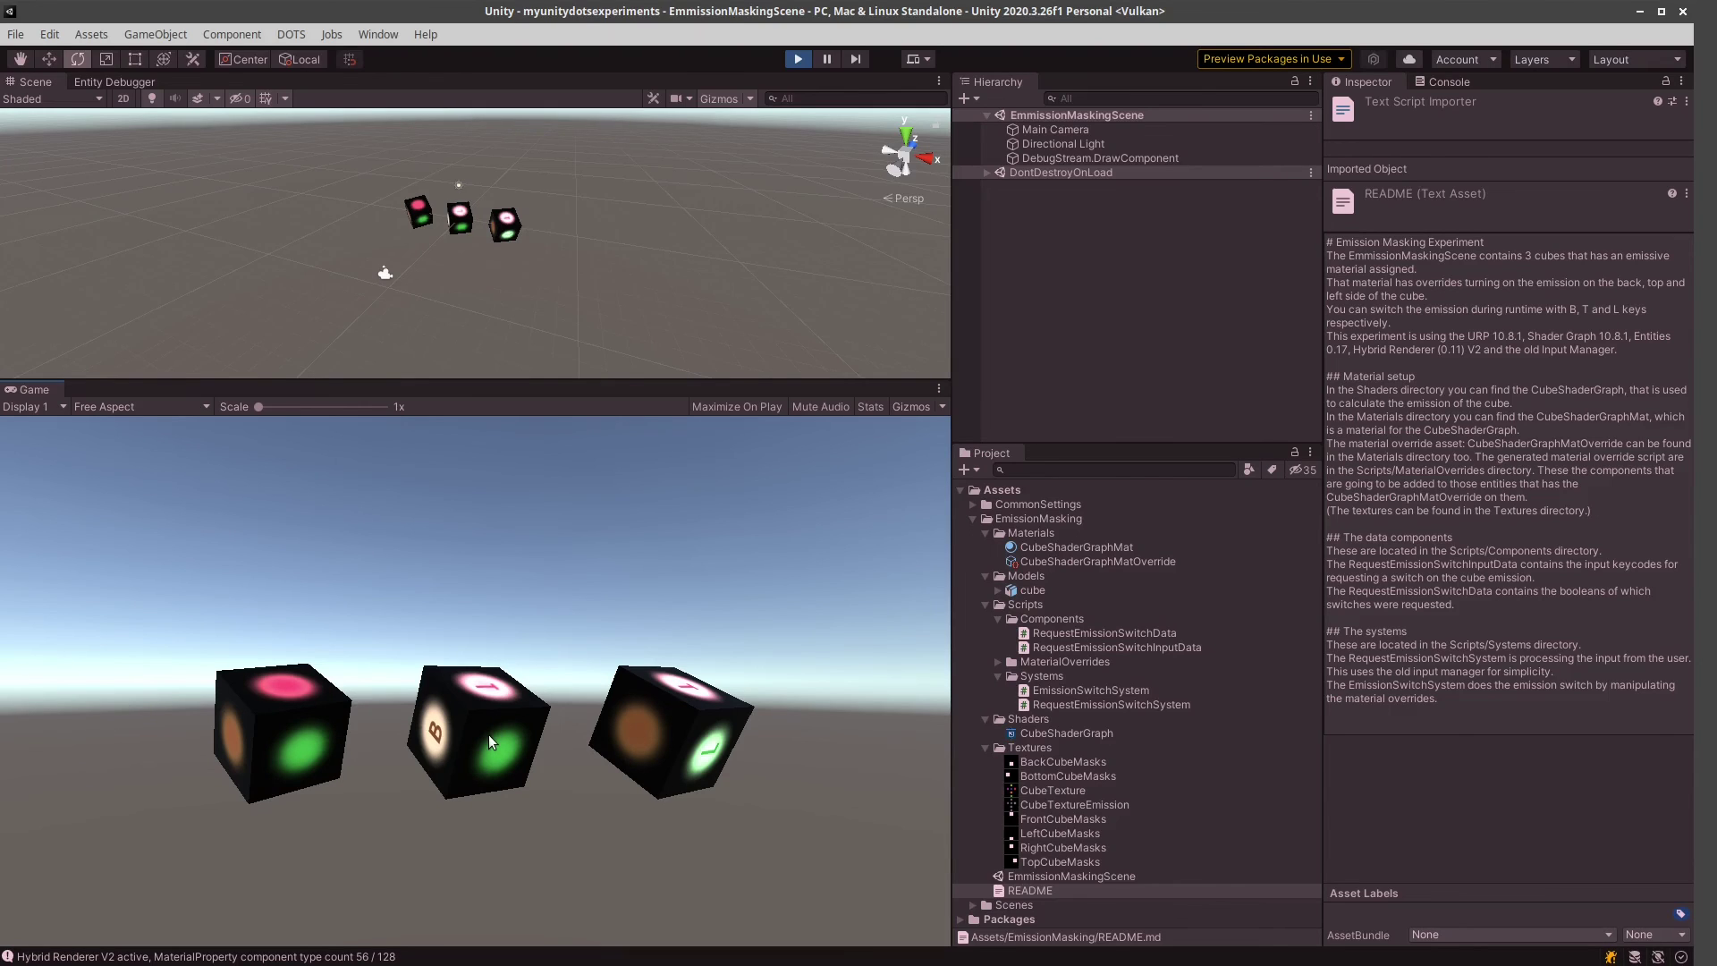
pyautogui.press('b')
pyautogui.press('b')
pyautogui.press('b')
pyautogui.press('b')
pyautogui.press('b')
pyautogui.press('b')
pyautogui.press('b')
pyautogui.press('b')
pyautogui.press('b')
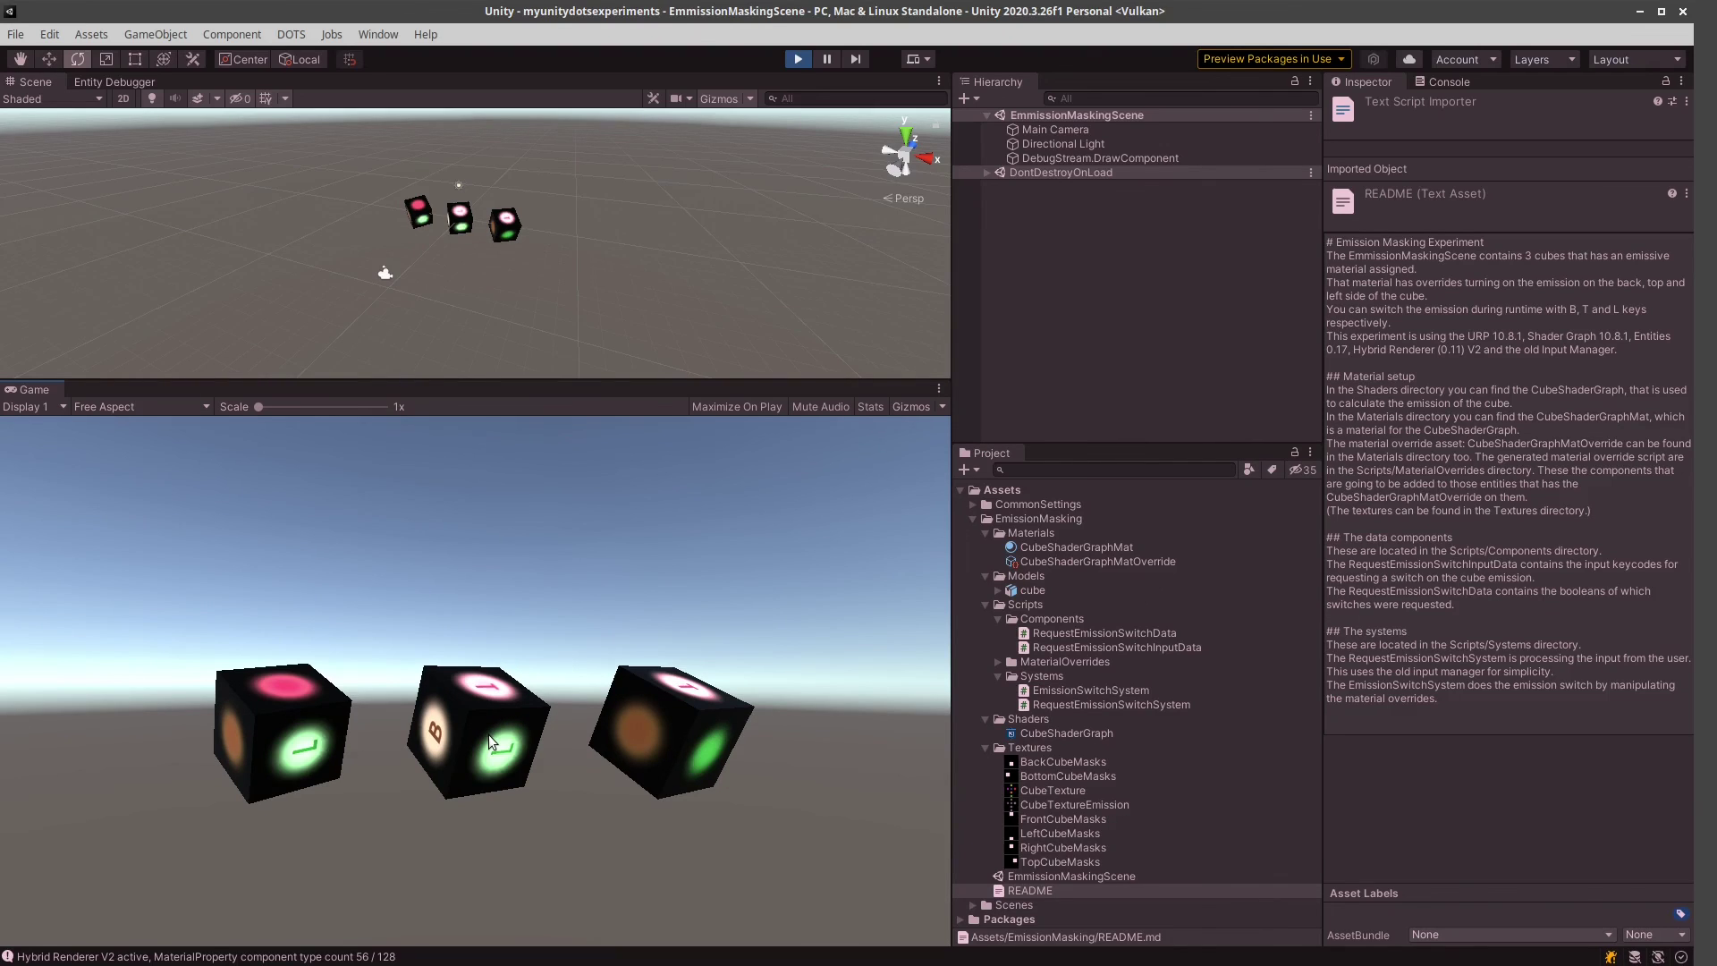
pyautogui.press('b')
pyautogui.press('l')
pyautogui.press('l')
pyautogui.press('l')
pyautogui.press('l')
pyautogui.press('l')
pyautogui.click(798, 58)
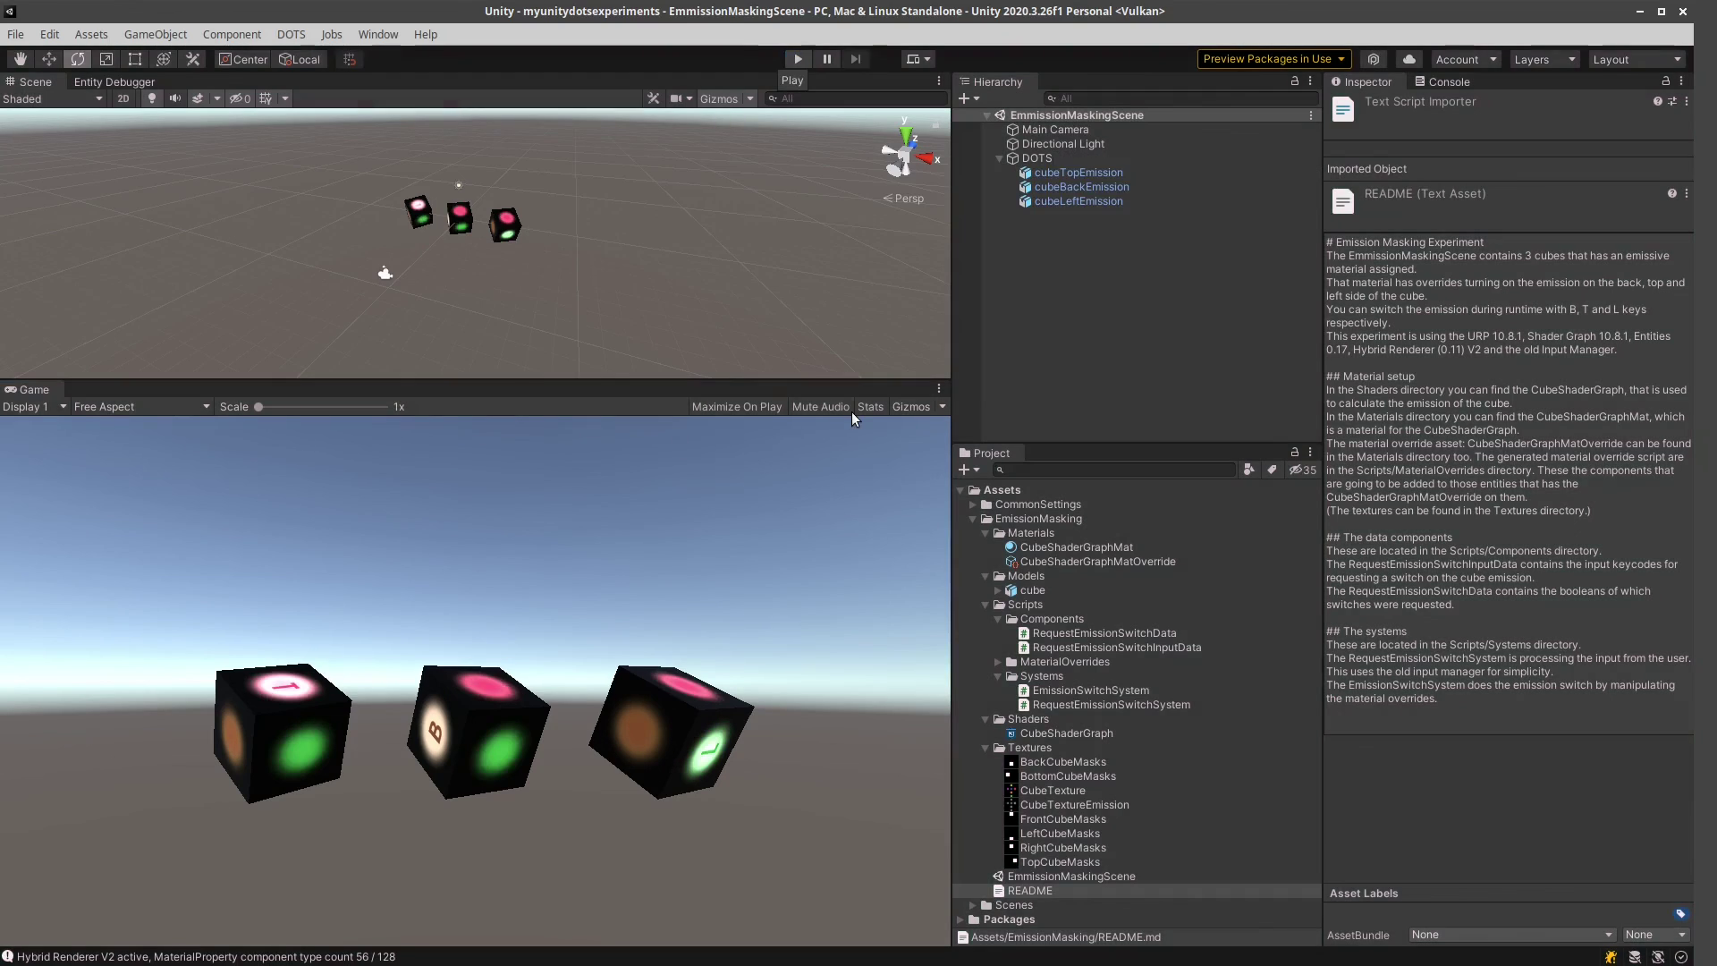